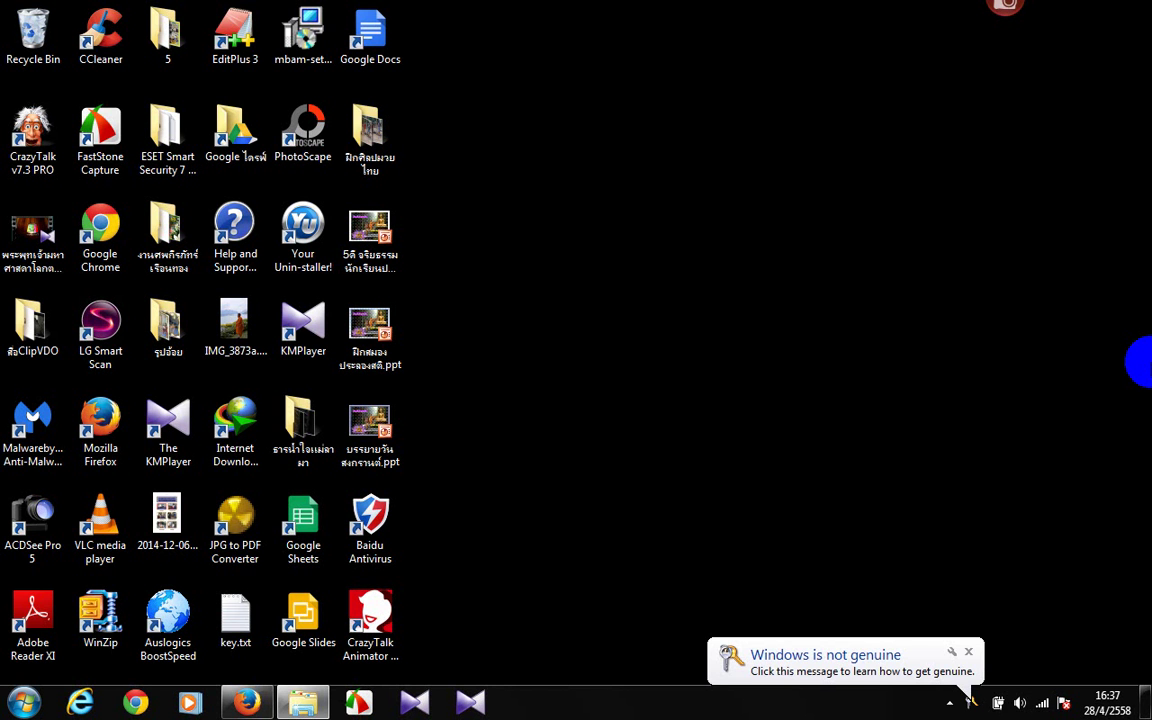
Extract 9.0.zip directly into the current 9.0 folder on My Passport (L:)
{"action": "left_click", "coordinate": [297, 704]}
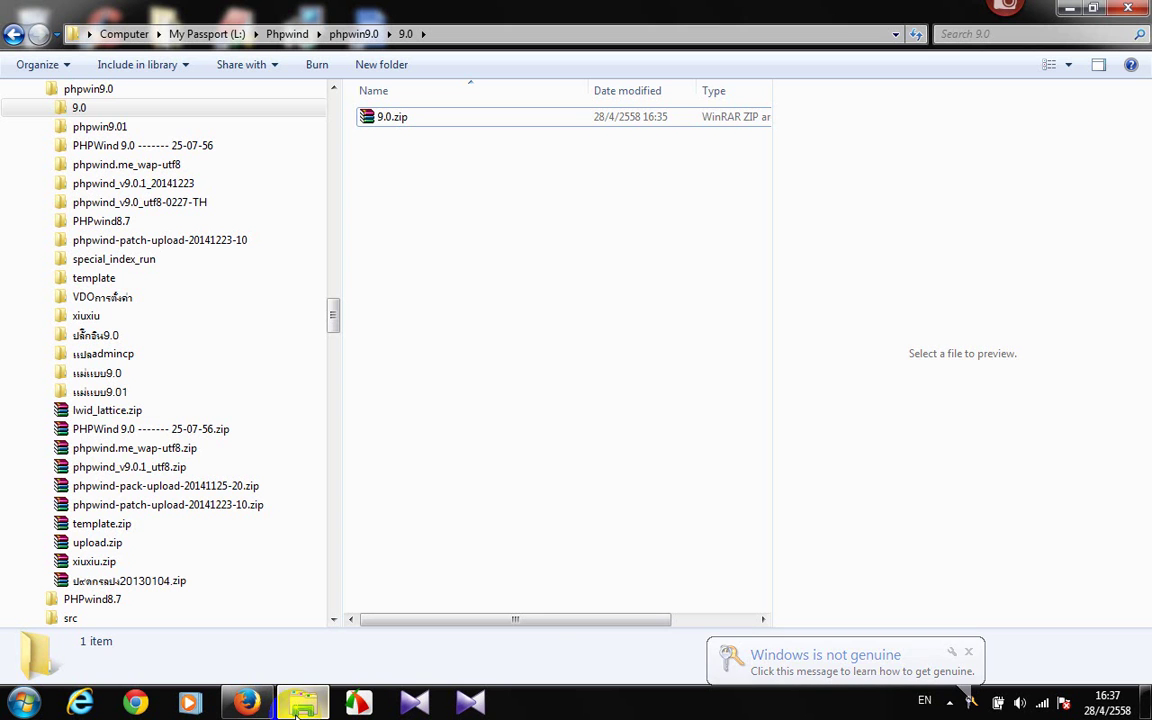
{"action": "right_click", "coordinate": [371, 120]}
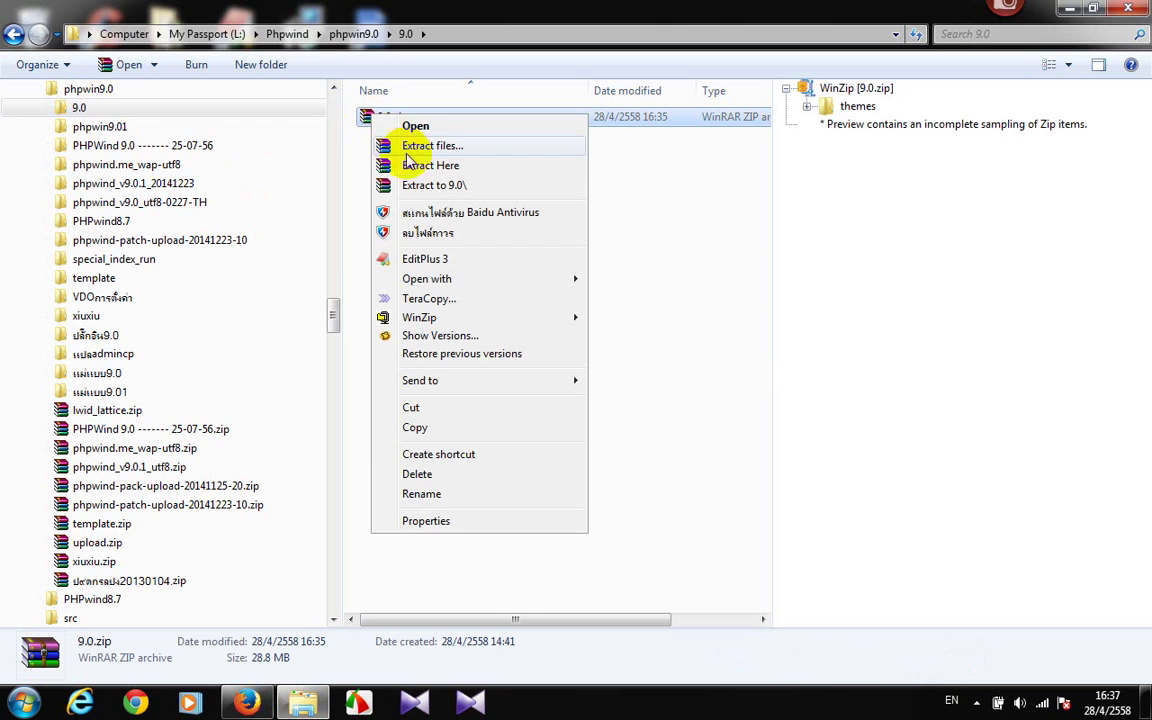
{"action": "left_click", "coordinate": [431, 166]}
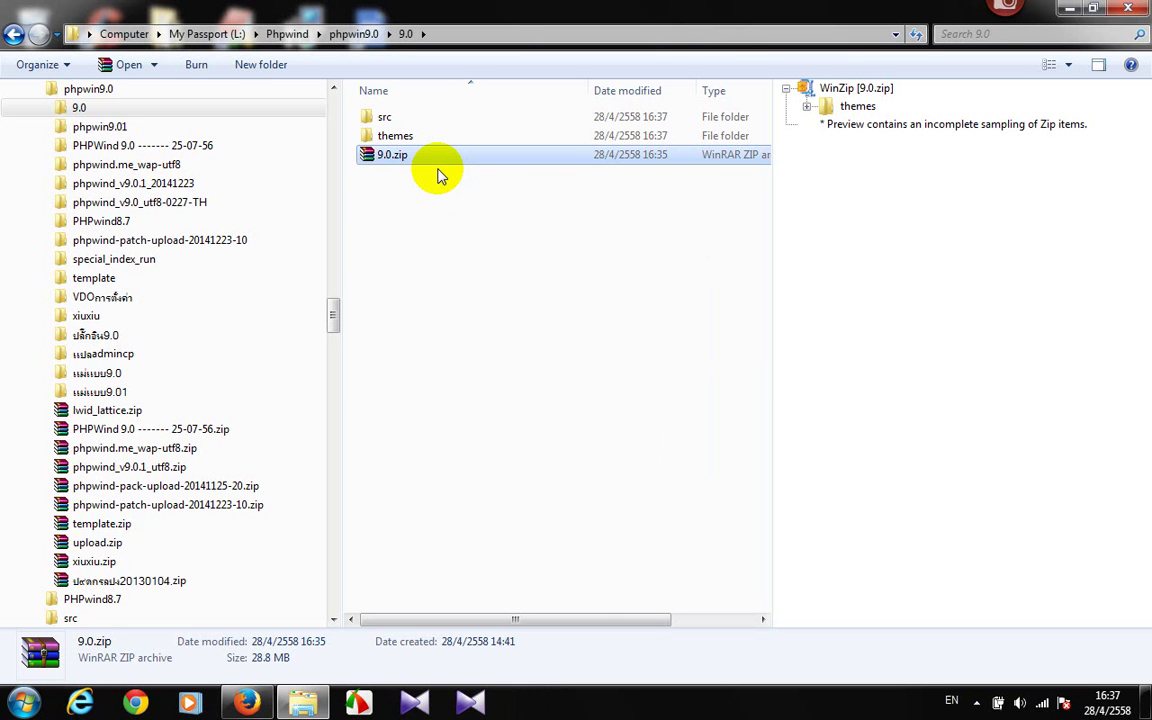
Copy the extracted src and themes folders into C:\wamp\www\win9, overwriting all existing files
{"action": "left_click", "coordinate": [386, 134]}
{"action": "left_click", "coordinate": [386, 119], "text": "shift"}
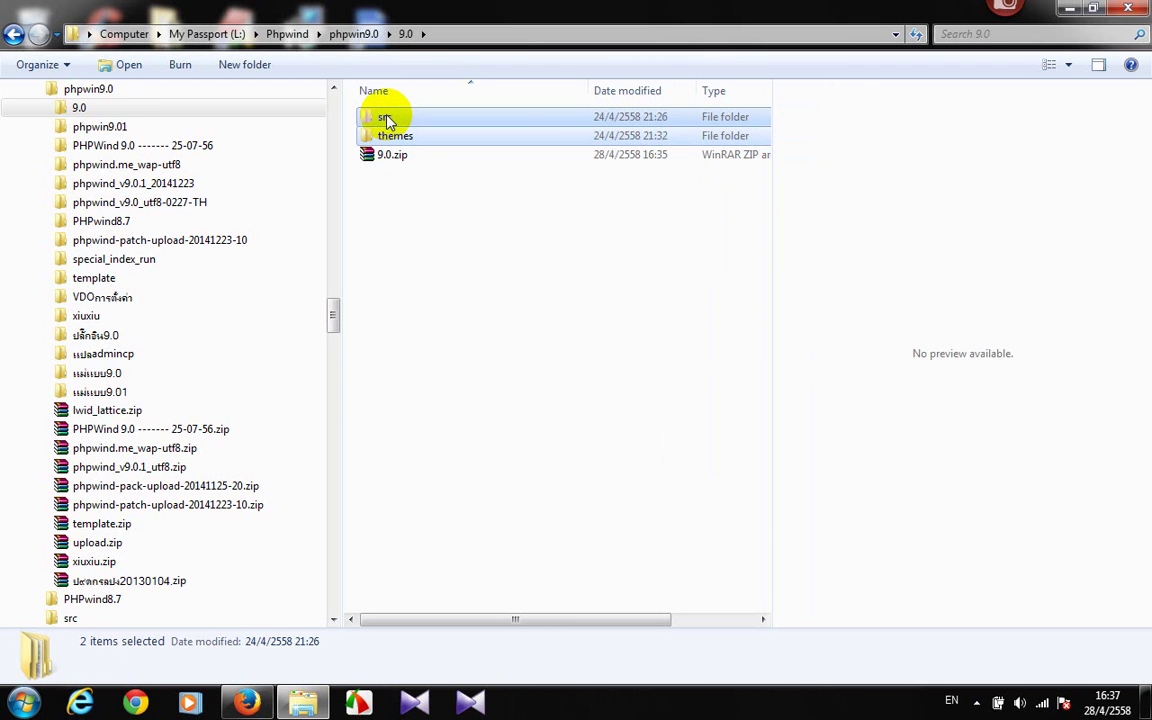
{"action": "right_click", "coordinate": [386, 119]}
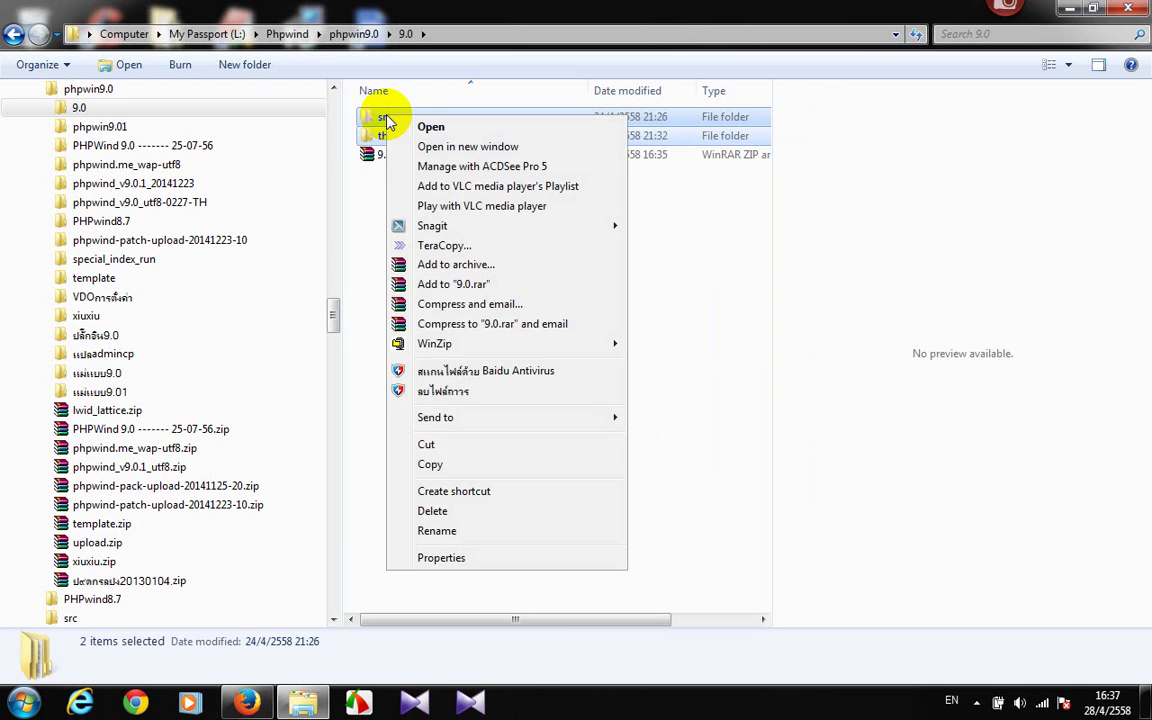
{"action": "left_click", "coordinate": [433, 465]}
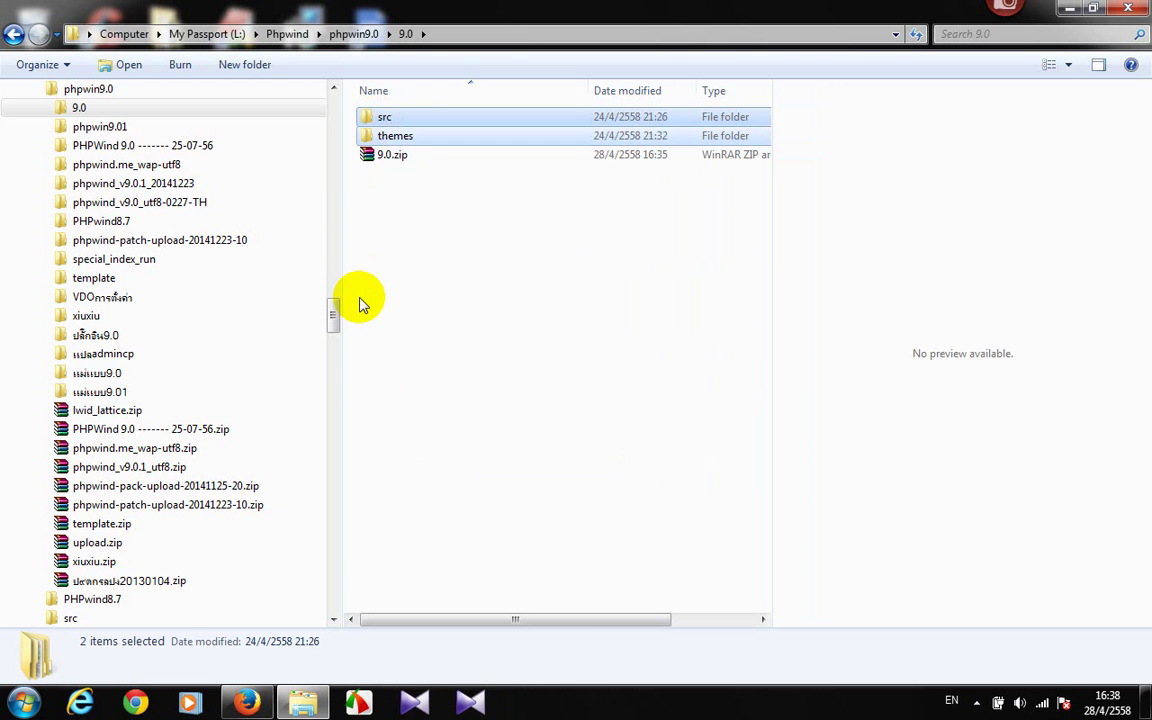
{"action": "left_click_drag", "start_coordinate": [337, 315], "coordinate": [327, 163]}
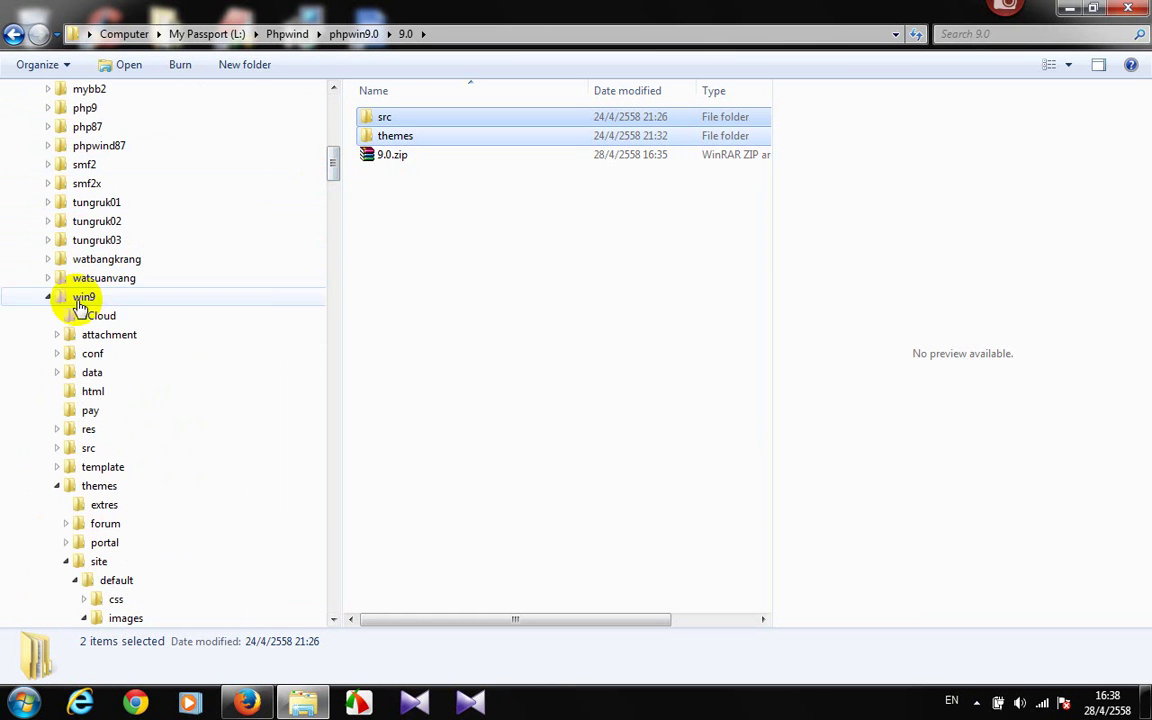
{"action": "left_click", "coordinate": [56, 486]}
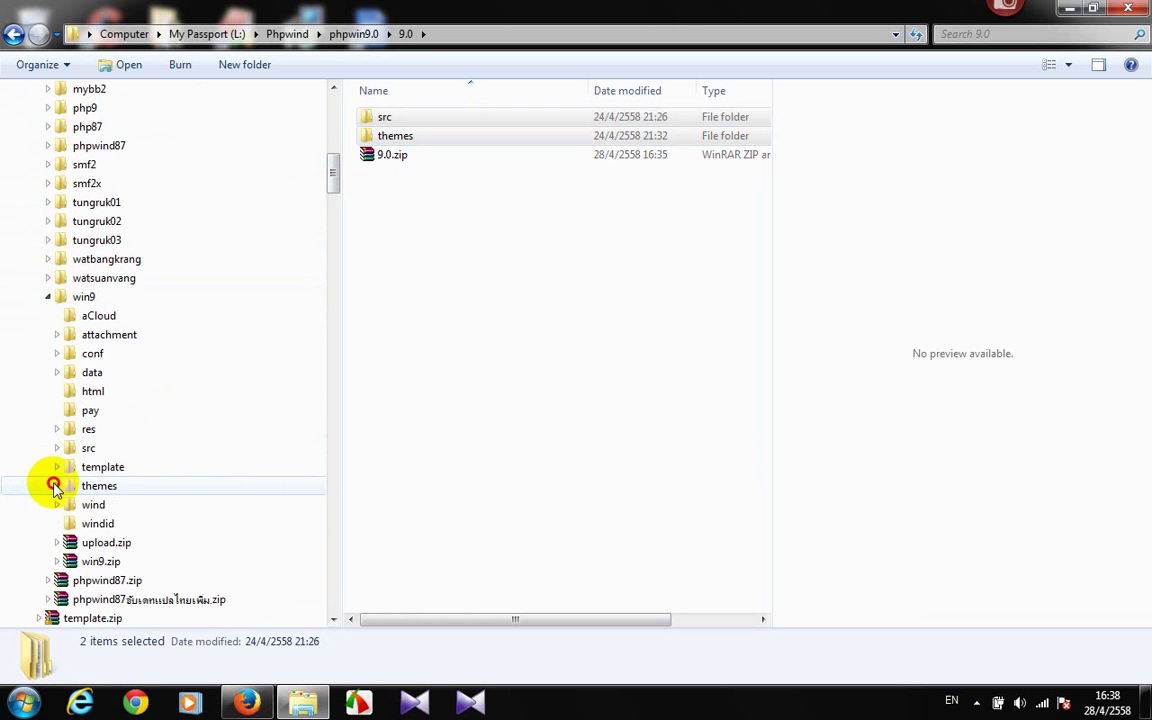
{"action": "right_click", "coordinate": [84, 297]}
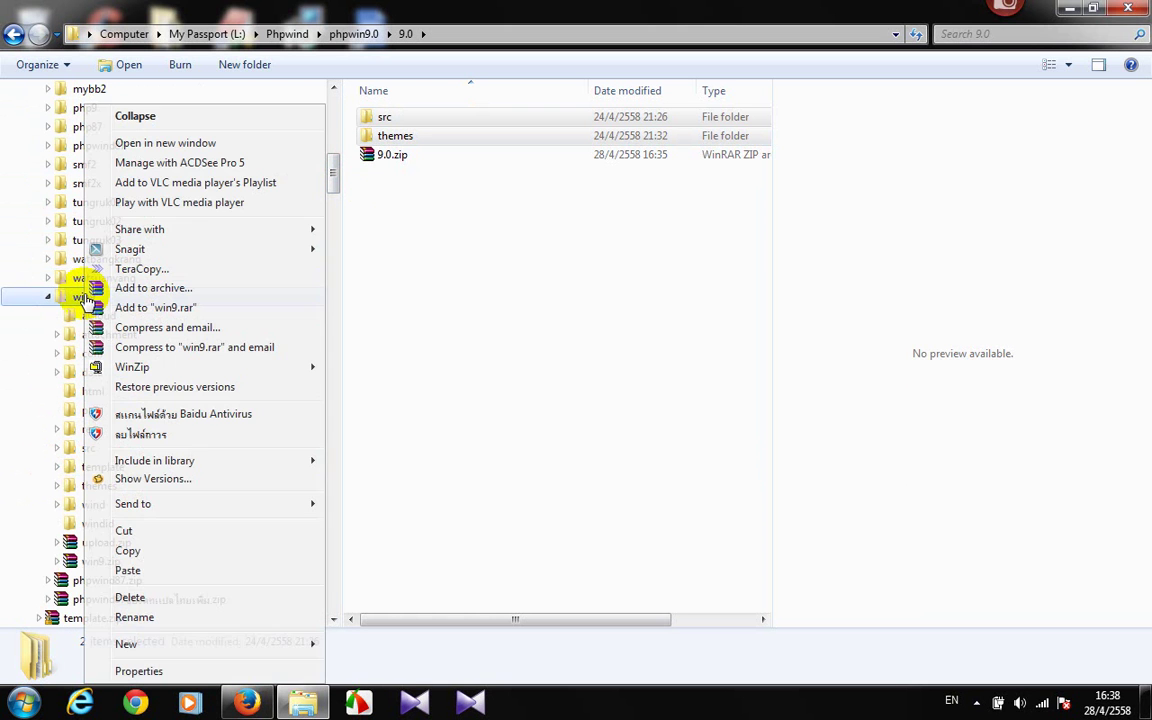
{"action": "left_click", "coordinate": [127, 569]}
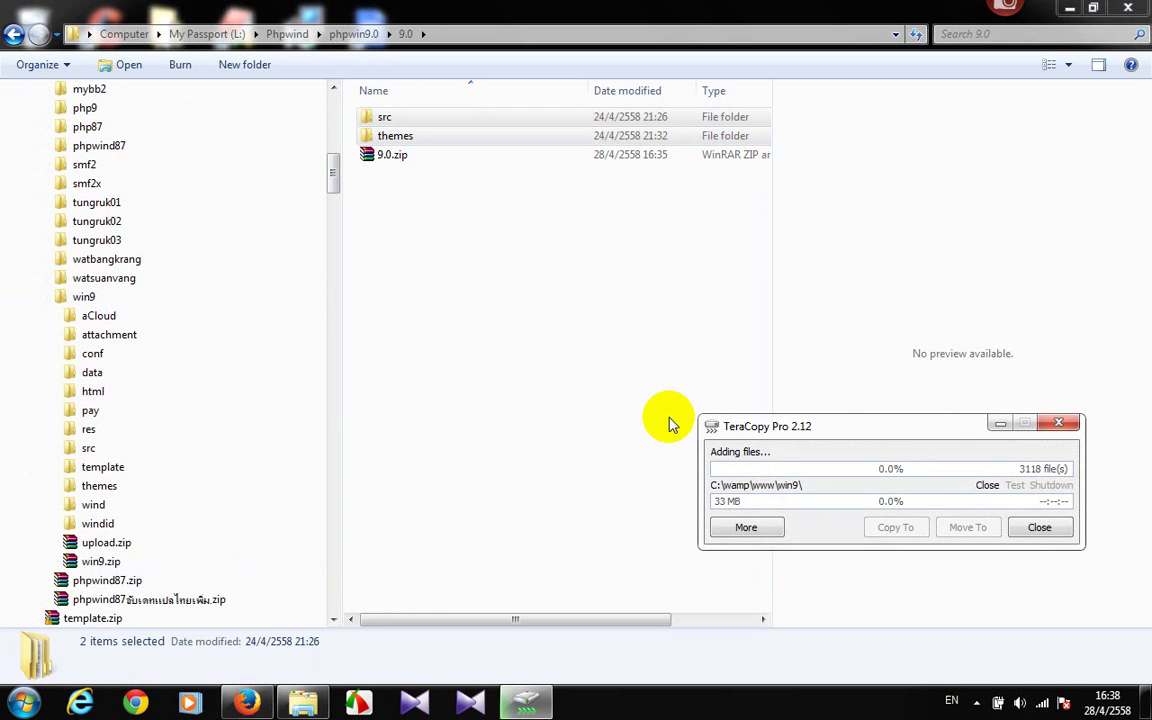
{"action": "left_click", "coordinate": [724, 313]}
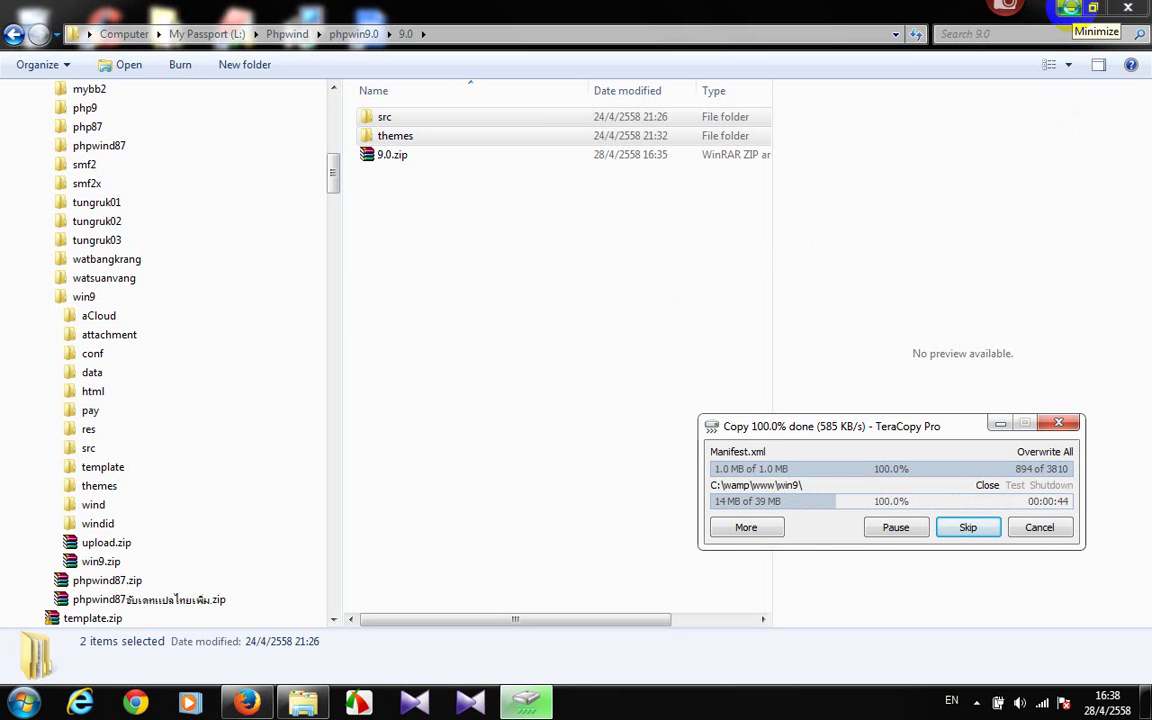
Minimize the file window and switch to Firefox to look over the localhost/win9 forum page
{"action": "left_click", "coordinate": [1070, 8]}
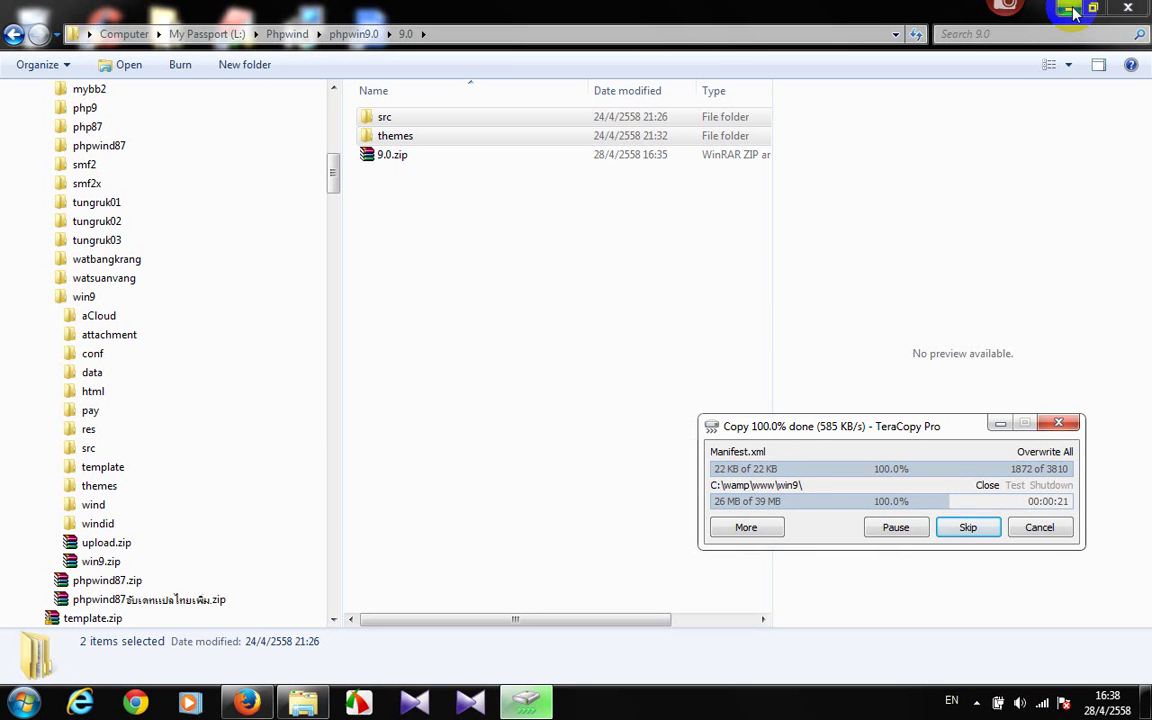
{"action": "left_click", "coordinate": [28, 700]}
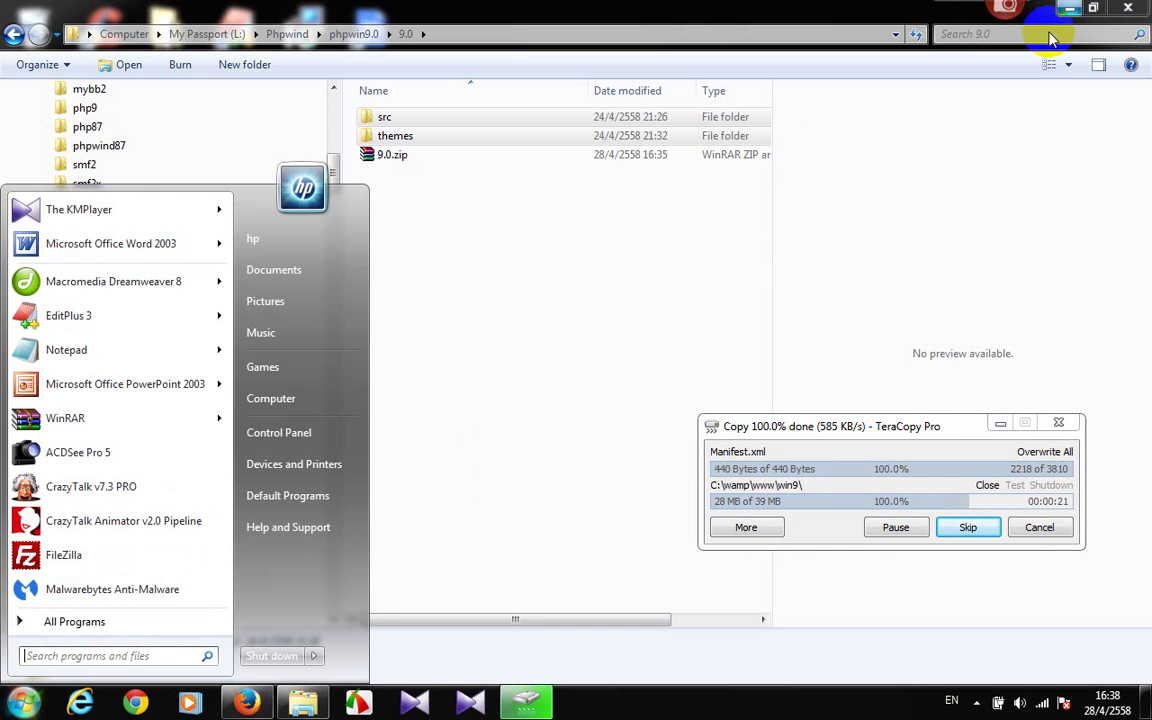
{"action": "left_click", "coordinate": [1022, 170]}
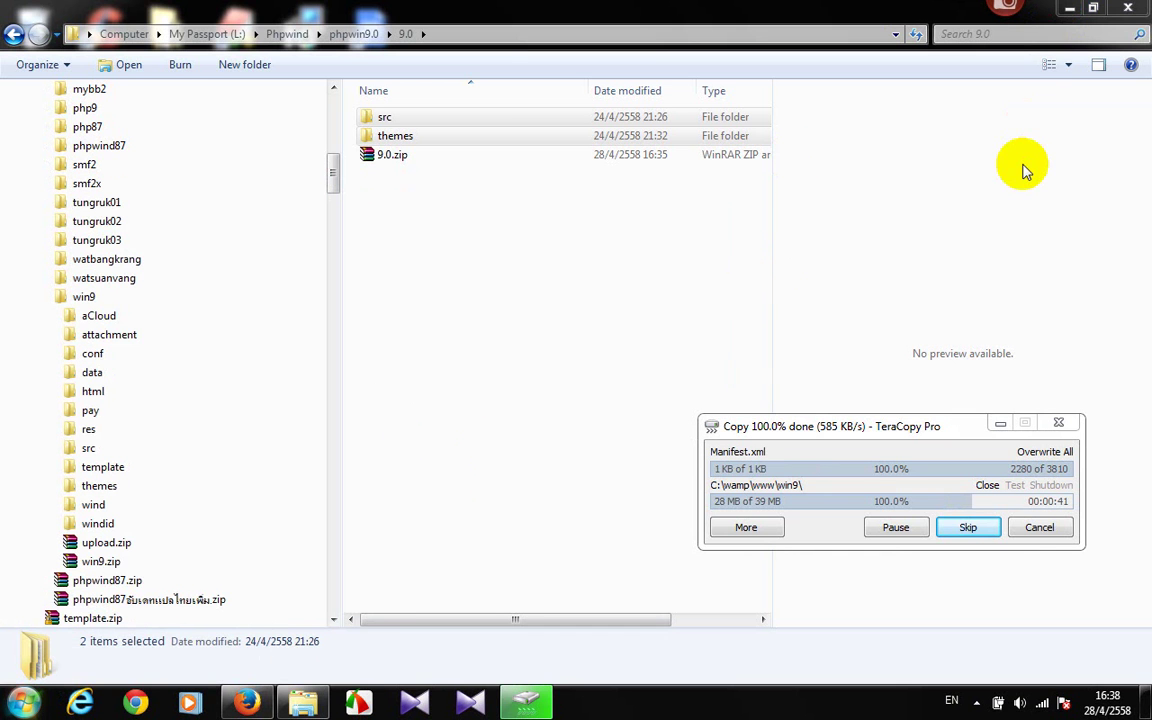
{"action": "left_click", "coordinate": [1070, 10]}
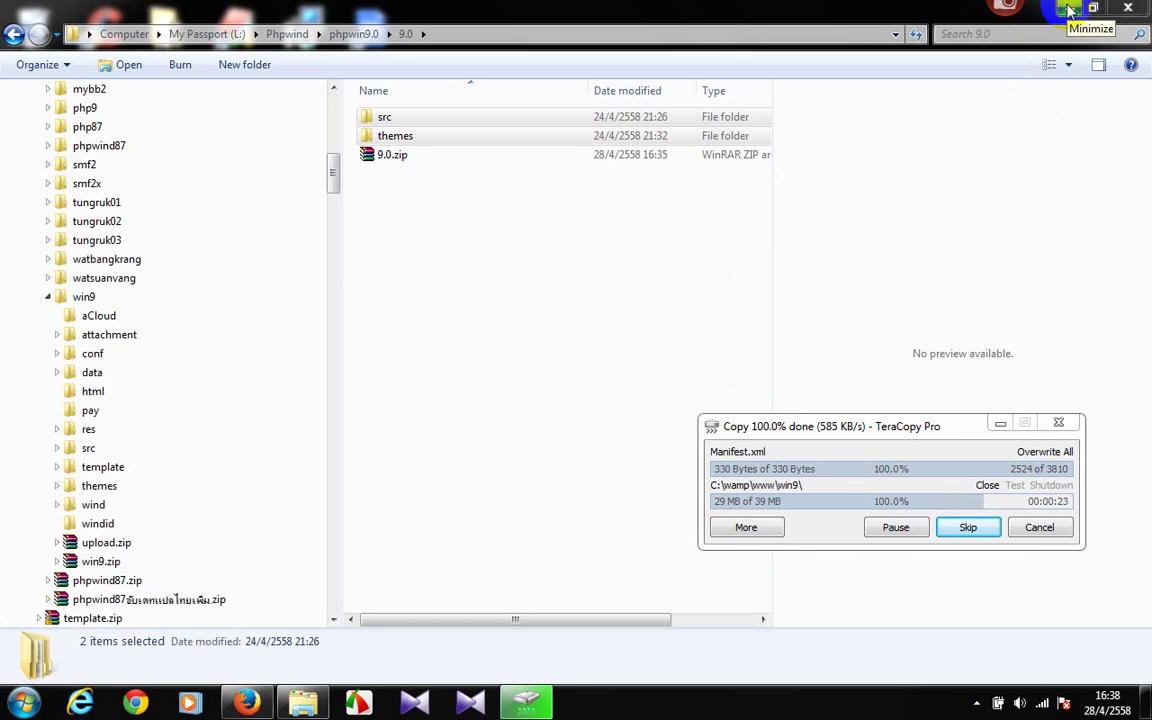
{"action": "left_click", "coordinate": [1070, 10]}
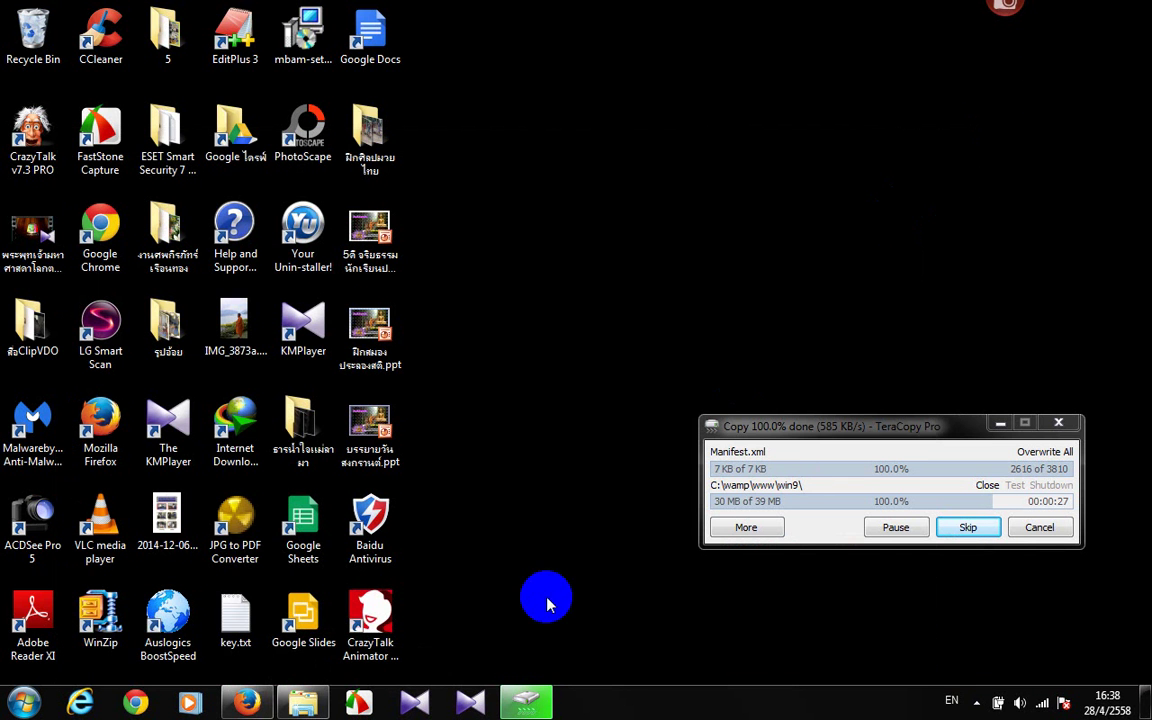
{"action": "left_click", "coordinate": [245, 703]}
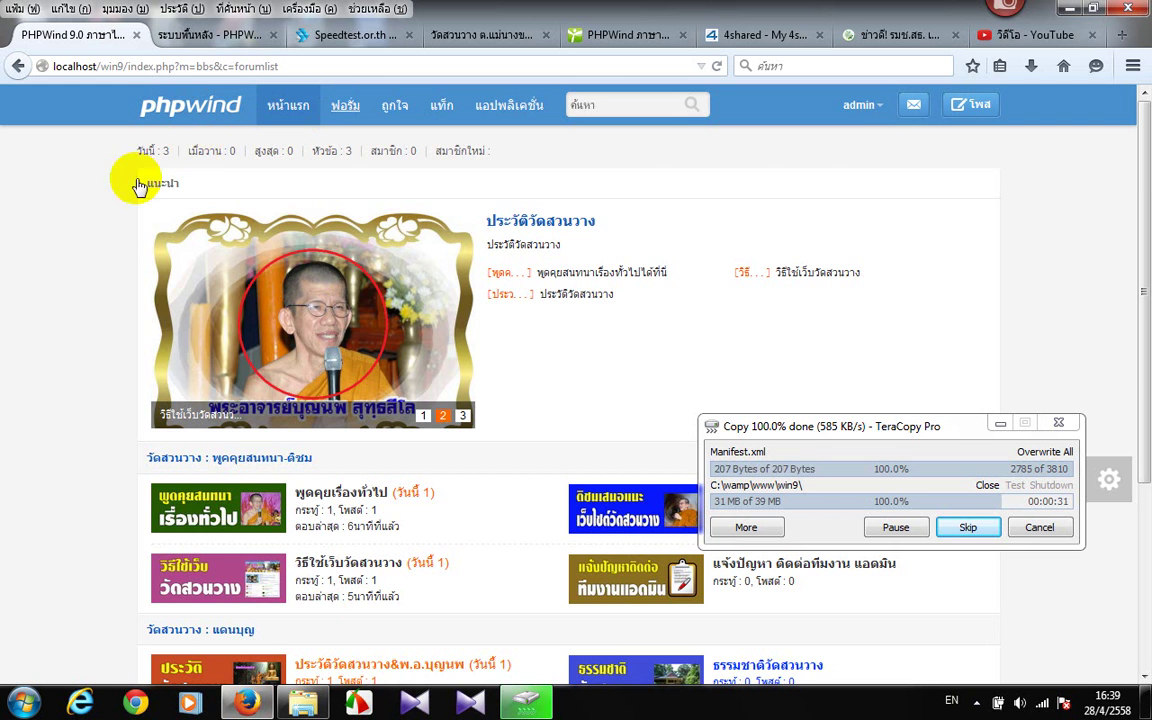
{"action": "scroll", "coordinate": [476, 386], "scroll_direction": "down", "scroll_amount": 3}
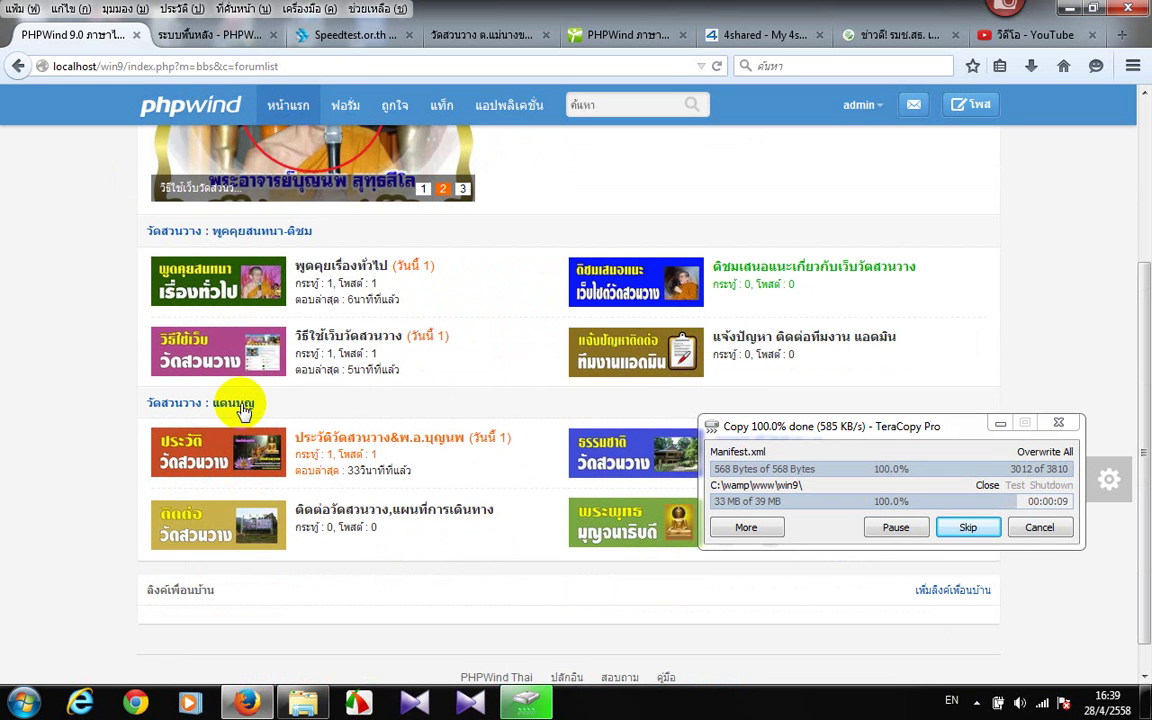
{"action": "scroll", "coordinate": [438, 428], "scroll_direction": "up", "scroll_amount": 3}
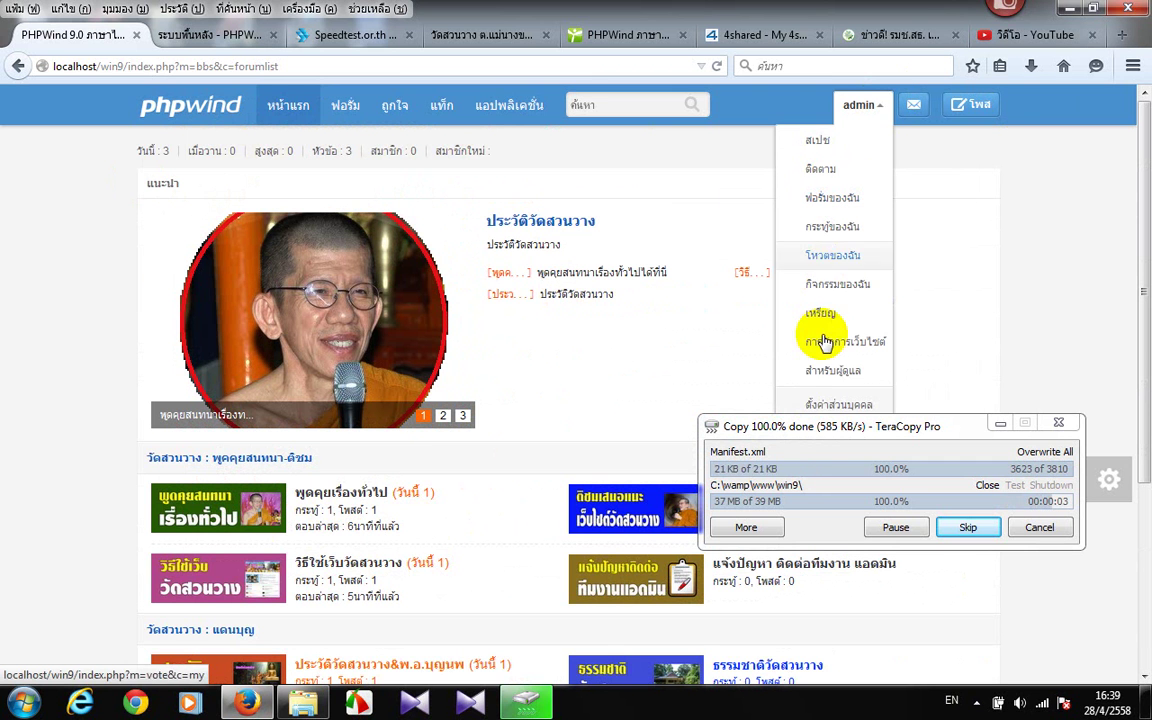
Open the local installation page (ติดตั้งท้องถิ่น) of template management in the Cloud section of the phpwind admin system
{"action": "left_click", "coordinate": [177, 38]}
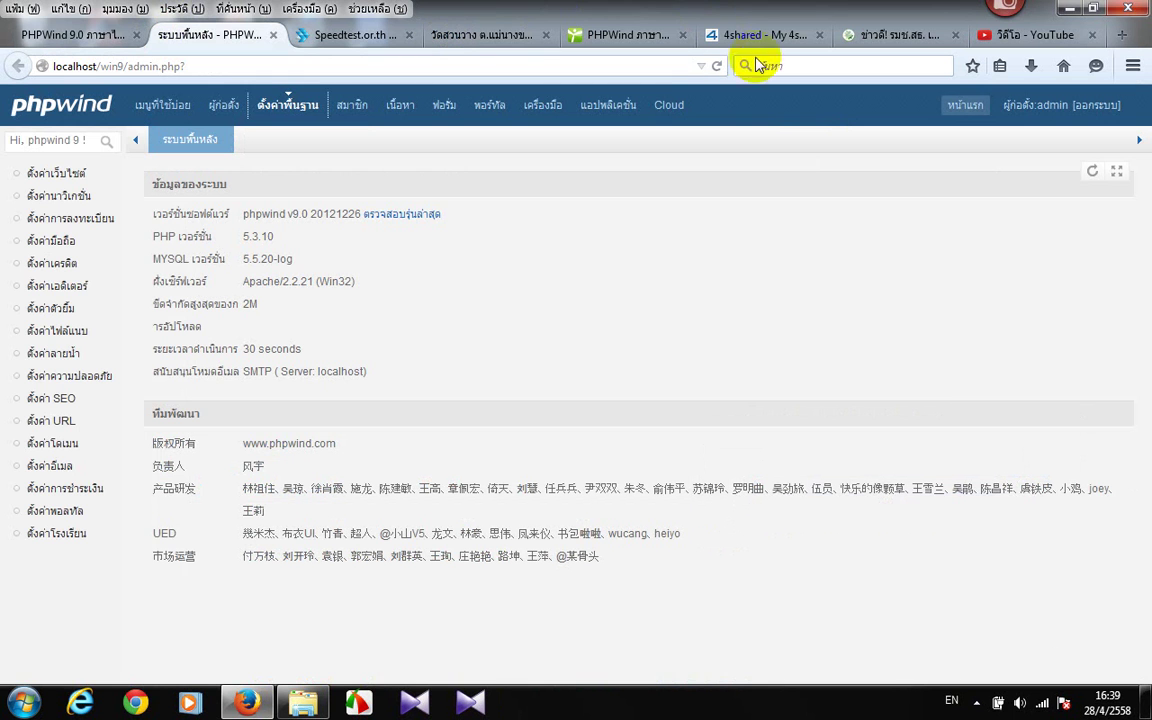
{"action": "left_click", "coordinate": [664, 110]}
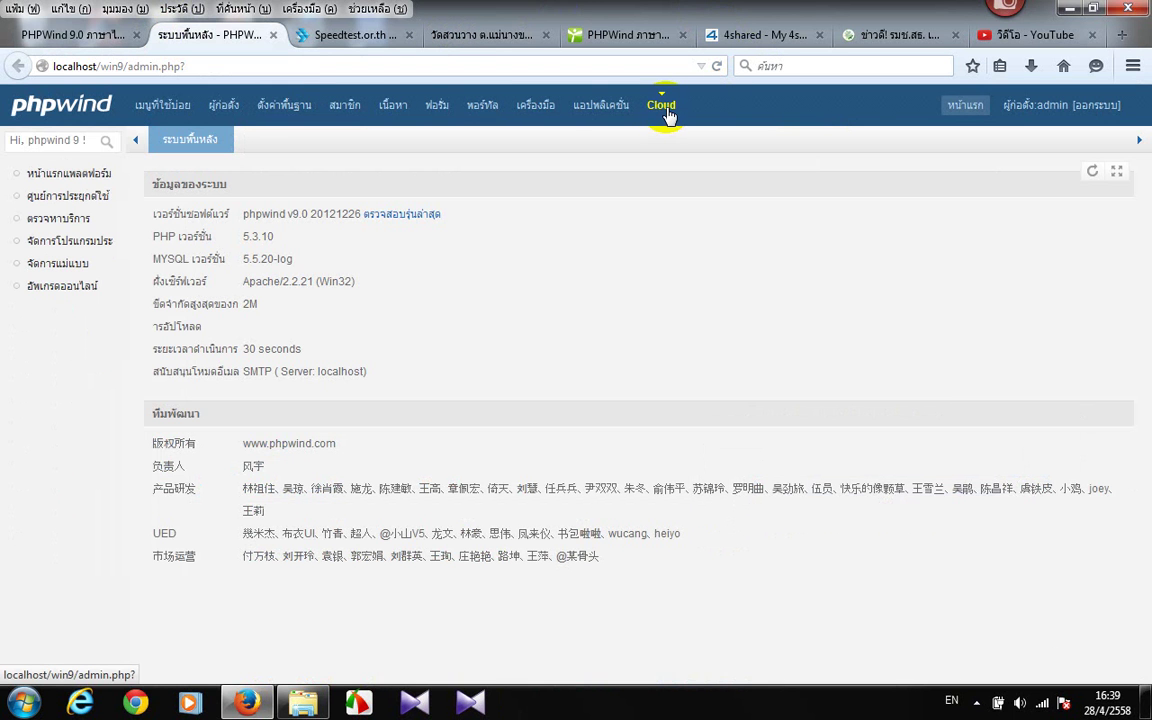
{"action": "left_click", "coordinate": [60, 266]}
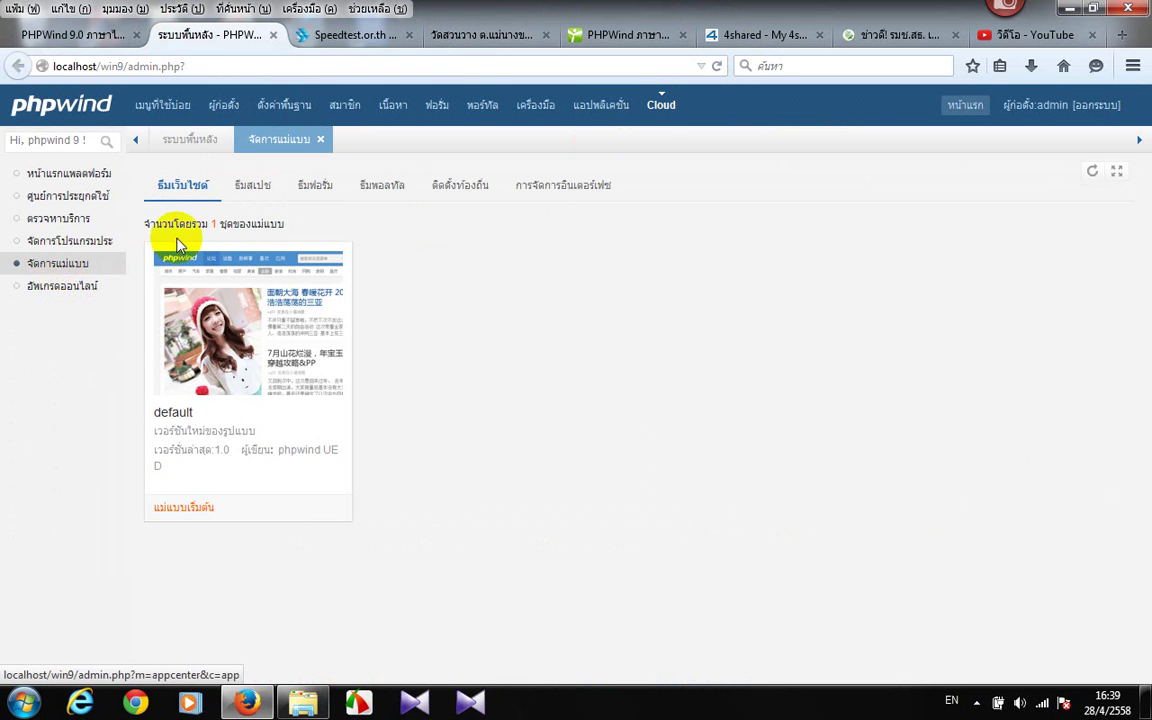
{"action": "left_click", "coordinate": [446, 192]}
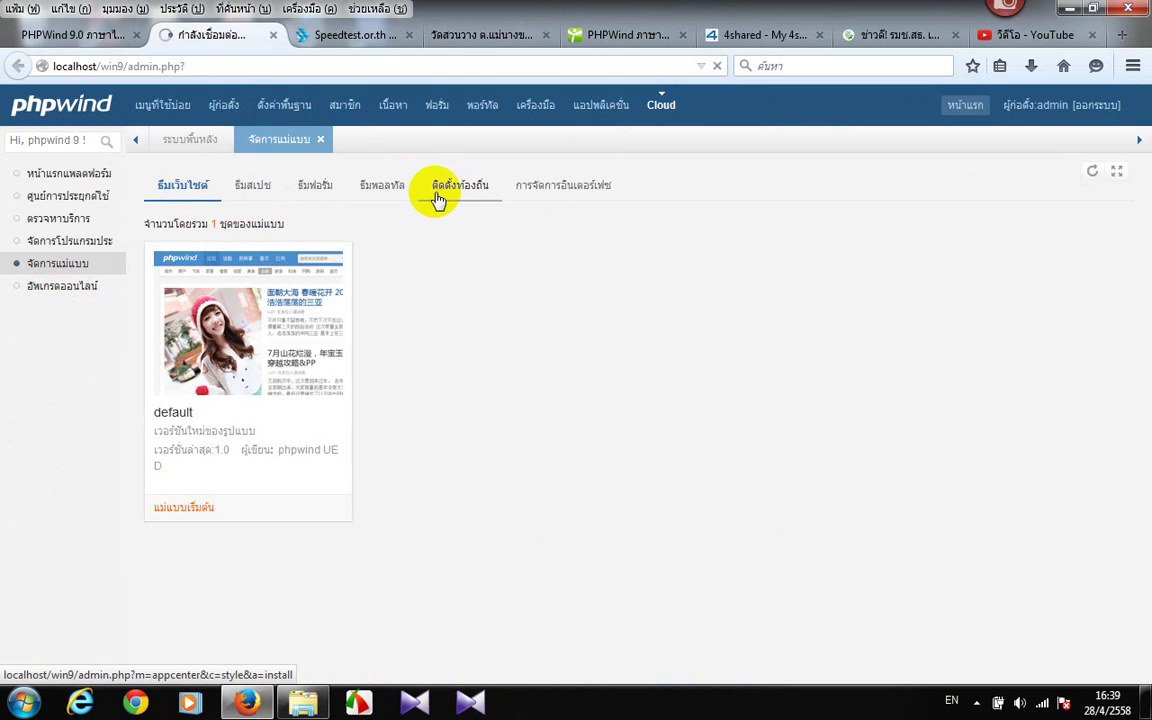
Select every uninstalled website theme for installation, from appletree through wood_phpwind
{"action": "scroll", "coordinate": [303, 373], "scroll_direction": "down", "scroll_amount": 4}
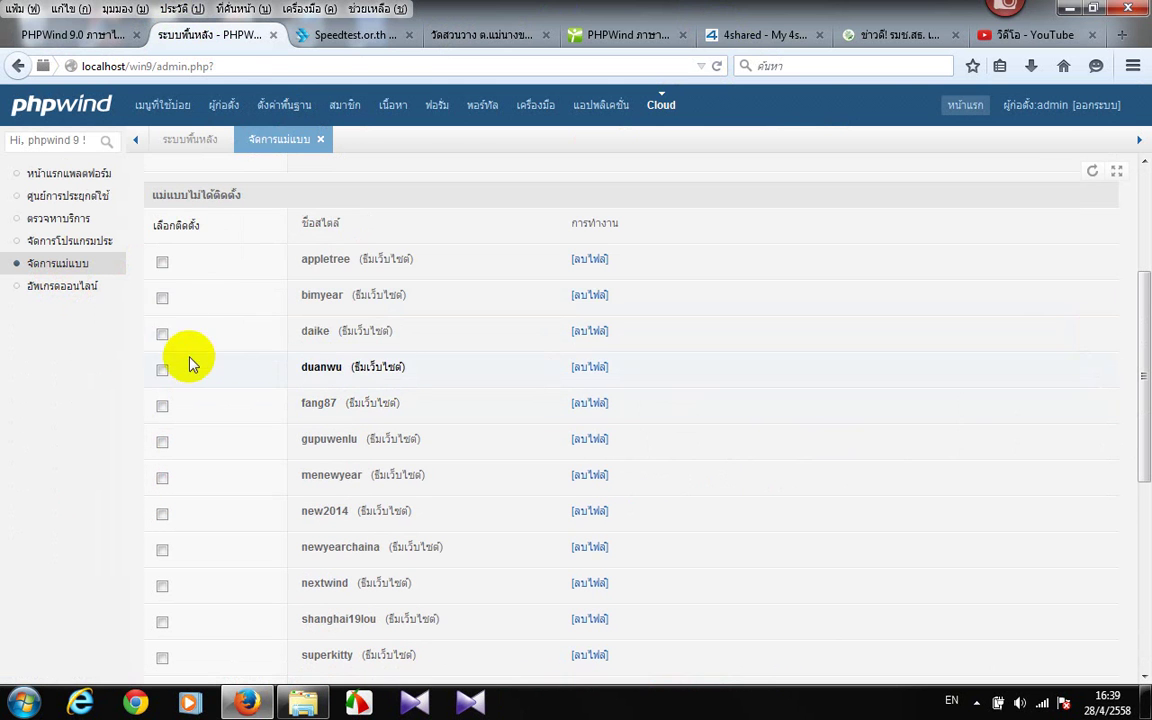
{"action": "left_click", "coordinate": [163, 264]}
{"action": "left_click", "coordinate": [163, 298]}
{"action": "left_click", "coordinate": [162, 333]}
{"action": "left_click", "coordinate": [162, 373]}
{"action": "left_click", "coordinate": [162, 406]}
{"action": "left_click", "coordinate": [162, 441]}
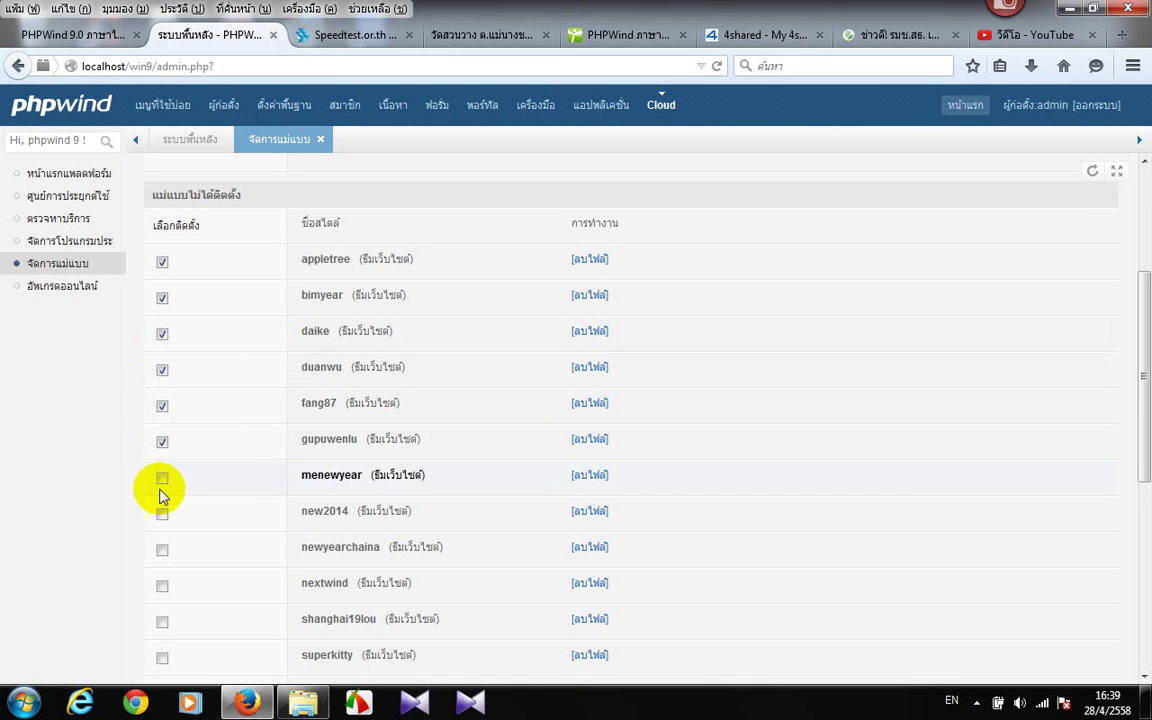
{"action": "left_click", "coordinate": [163, 480]}
{"action": "left_click", "coordinate": [163, 514]}
{"action": "scroll", "coordinate": [165, 500], "scroll_direction": "down", "scroll_amount": 4}
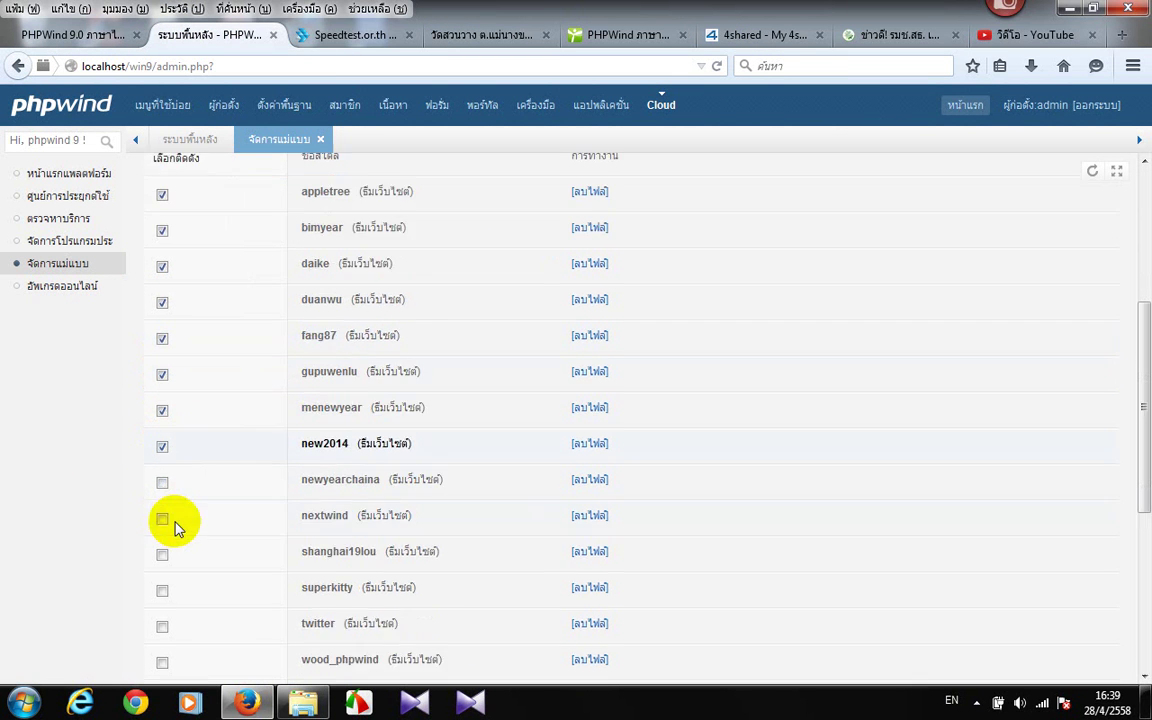
{"action": "left_click", "coordinate": [162, 430]}
{"action": "left_click", "coordinate": [162, 395]}
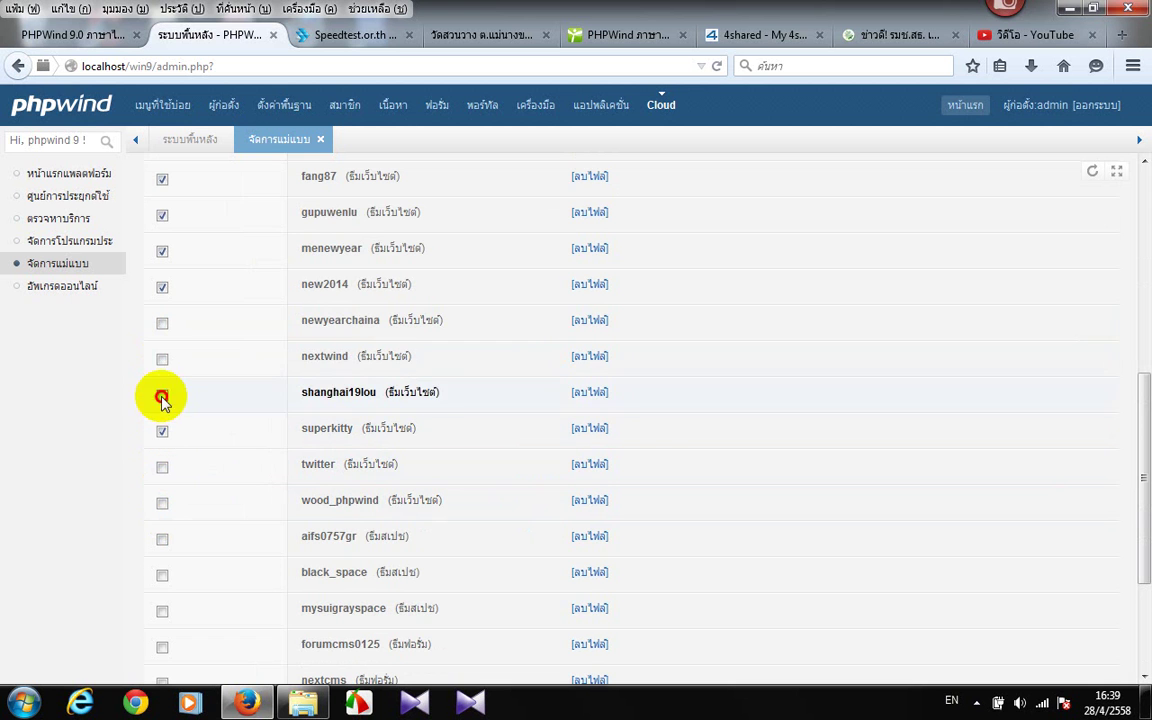
{"action": "left_click", "coordinate": [162, 357]}
{"action": "left_click", "coordinate": [162, 324]}
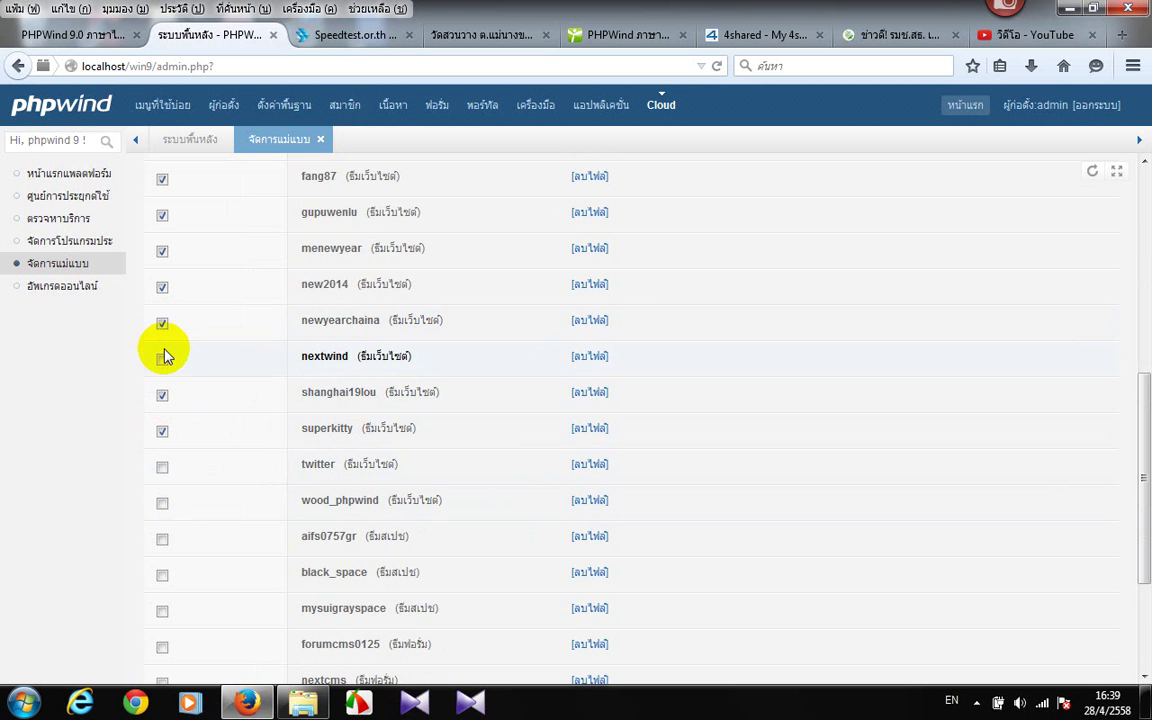
{"action": "left_click", "coordinate": [162, 362]}
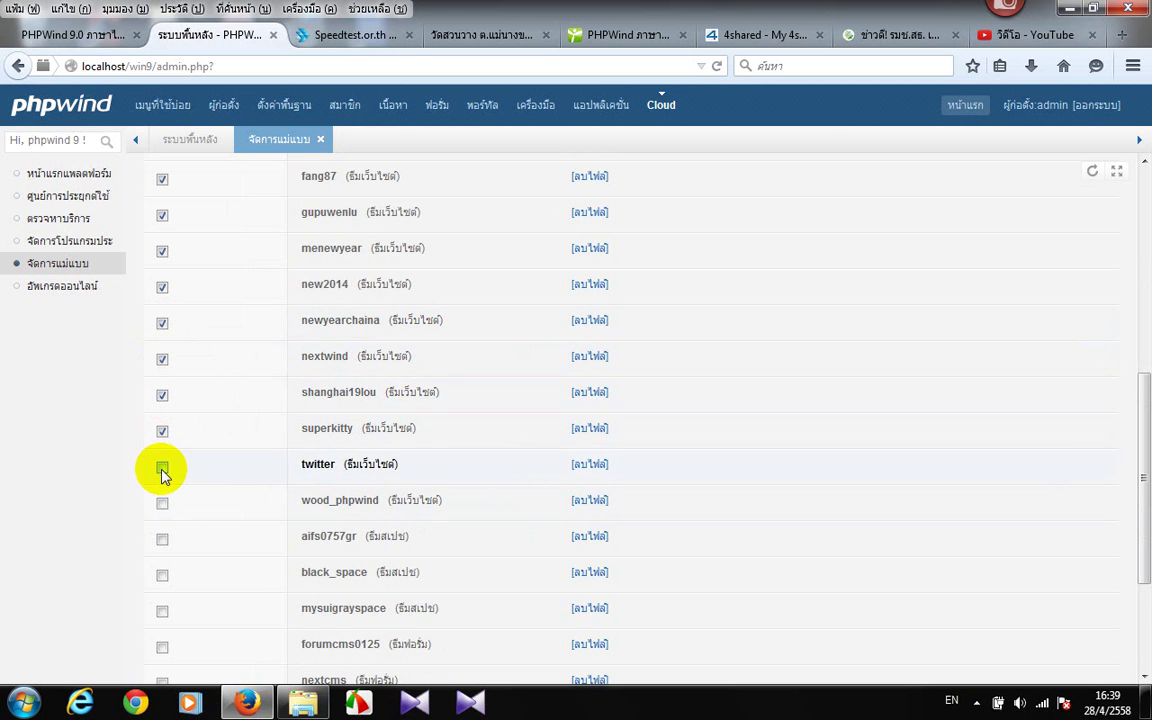
{"action": "left_click", "coordinate": [162, 468]}
{"action": "left_click", "coordinate": [162, 500]}
Select the space and forum themes from aifs0757gr through snsnewsbeta, and install all selected templates
{"action": "scroll", "coordinate": [160, 500], "scroll_direction": "down", "scroll_amount": 2}
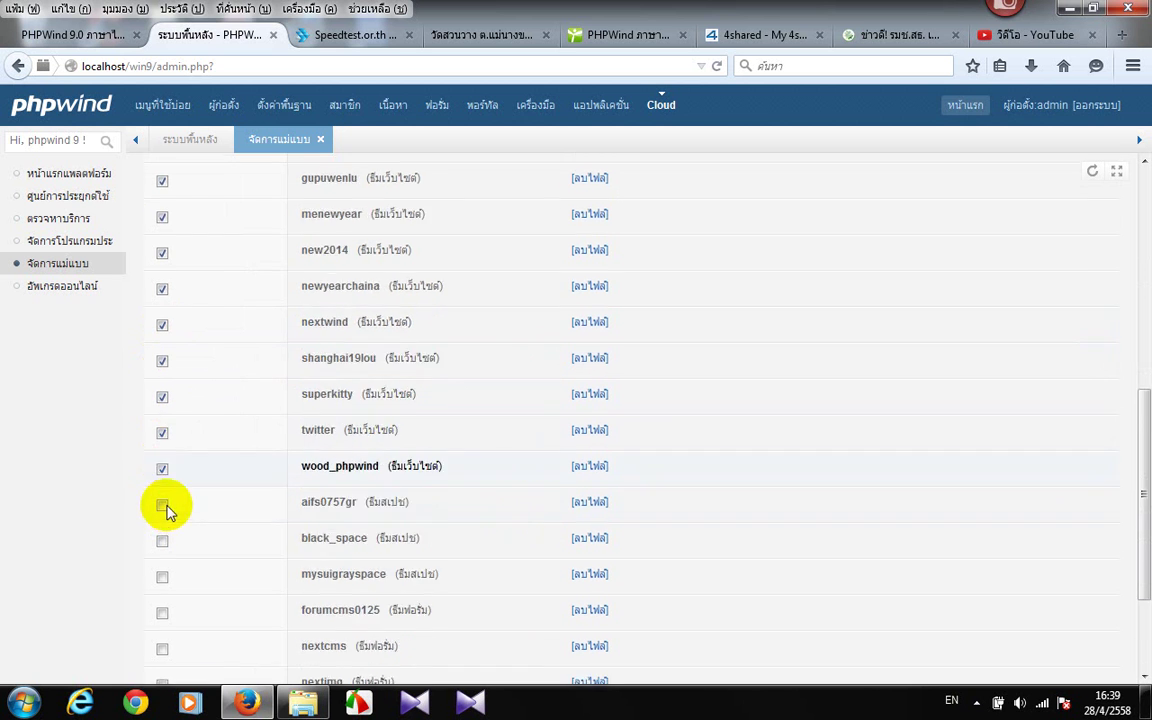
{"action": "left_click", "coordinate": [161, 428]}
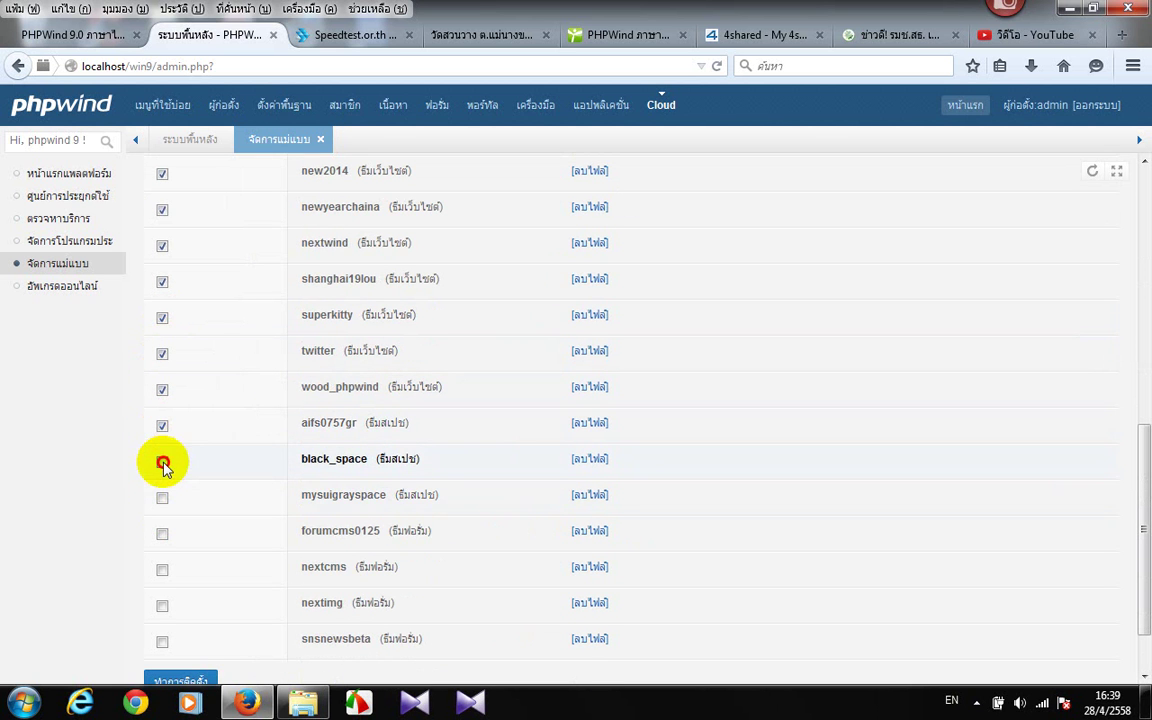
{"action": "left_click", "coordinate": [162, 462]}
{"action": "left_click", "coordinate": [162, 498]}
{"action": "left_click", "coordinate": [162, 536]}
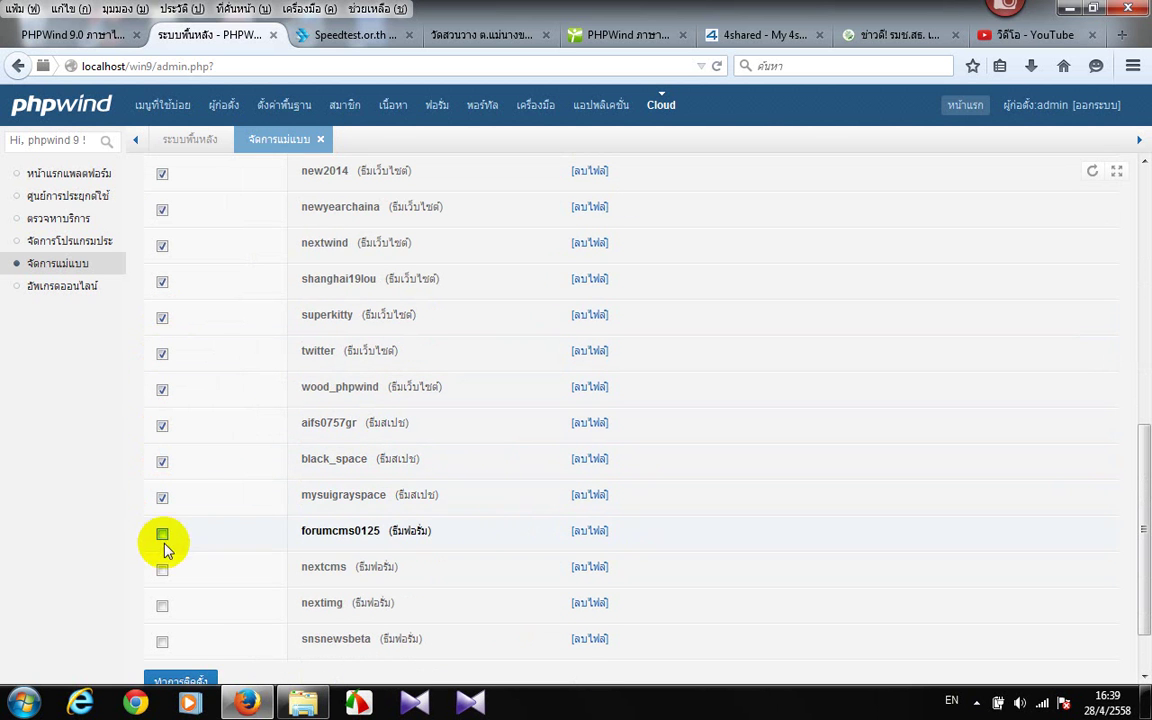
{"action": "left_click", "coordinate": [162, 570]}
{"action": "left_click", "coordinate": [163, 605]}
{"action": "scroll", "coordinate": [172, 590], "scroll_direction": "down", "scroll_amount": 1}
{"action": "left_click", "coordinate": [162, 570]}
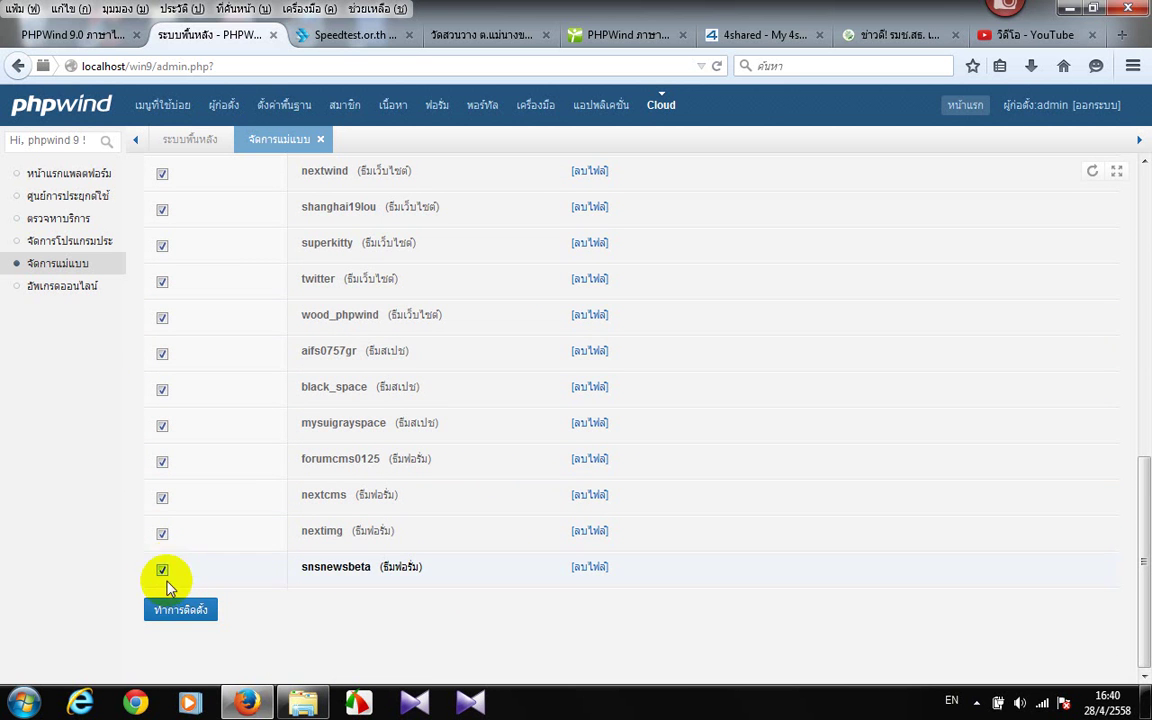
{"action": "left_click", "coordinate": [185, 615]}
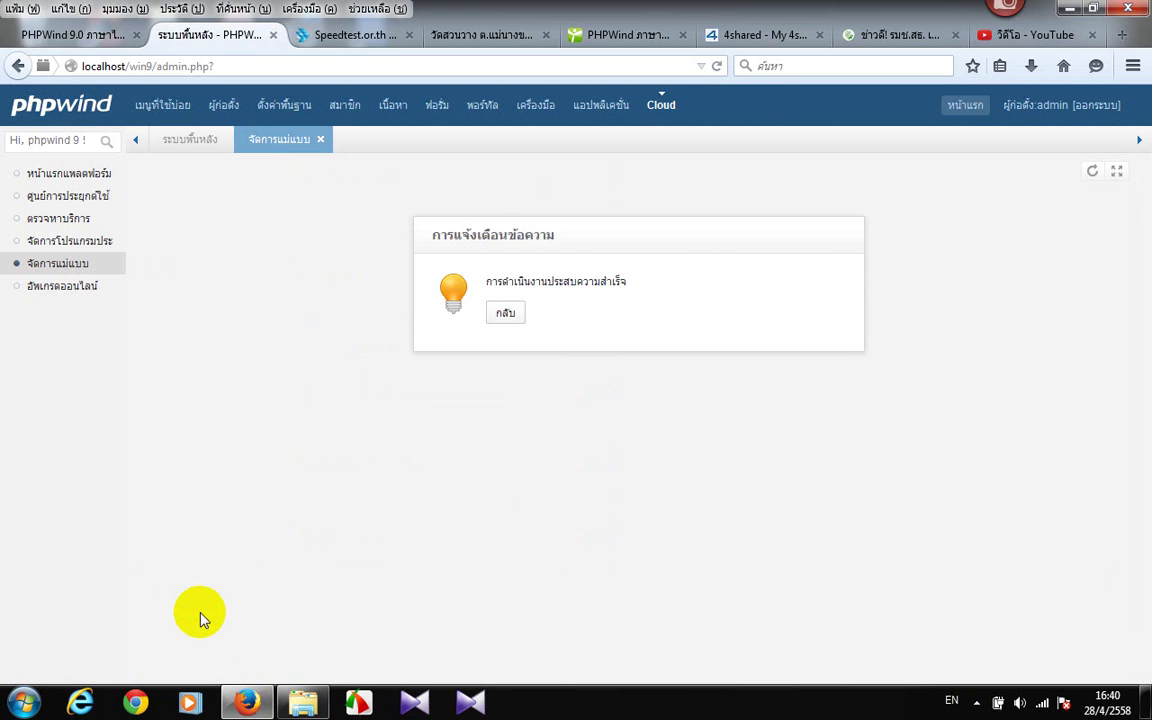
{"action": "left_click", "coordinate": [505, 314]}
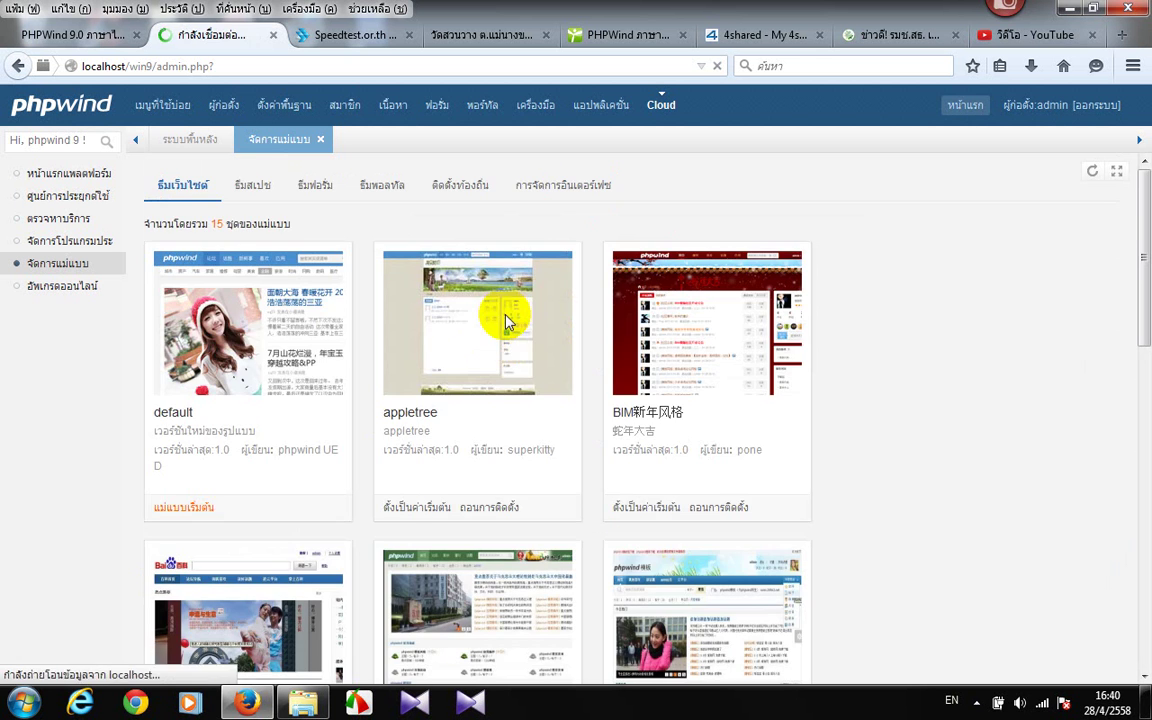
Look through both pages of installed website themes in template management, including nextwind, shanghai19lou, superkitty and twitter
{"action": "scroll", "coordinate": [433, 385], "scroll_direction": "down", "scroll_amount": 3}
{"action": "scroll", "coordinate": [433, 385], "scroll_direction": "down", "scroll_amount": 5}
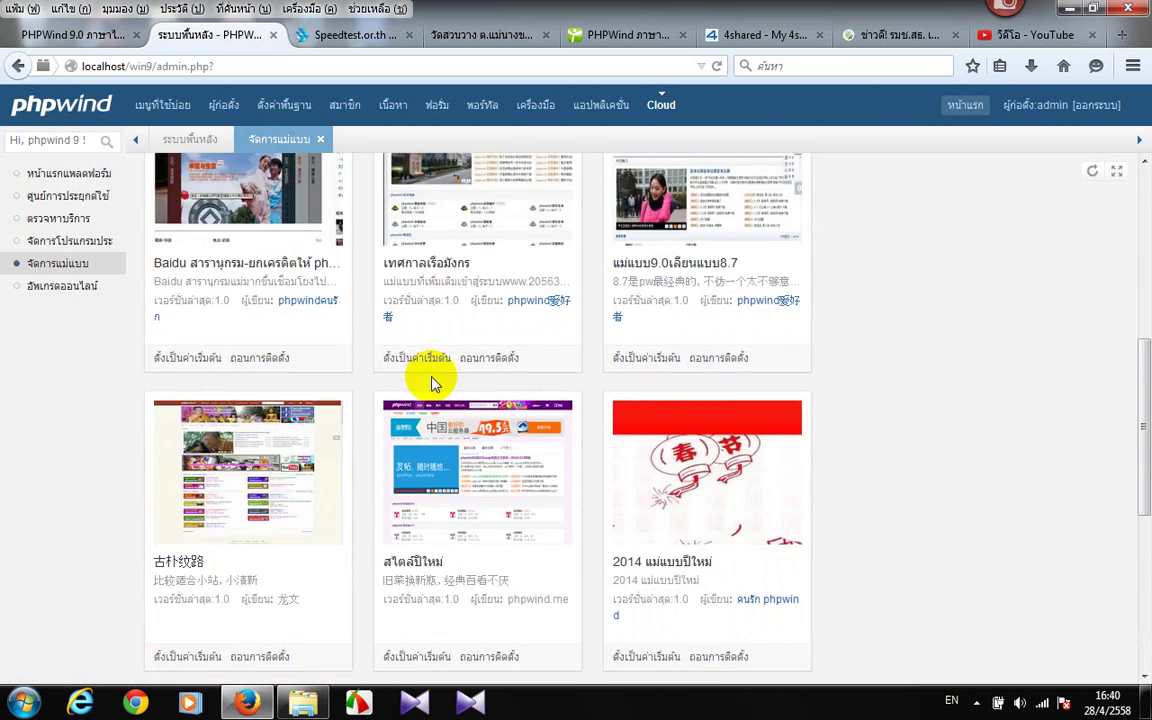
{"action": "scroll", "coordinate": [433, 385], "scroll_direction": "down", "scroll_amount": 1}
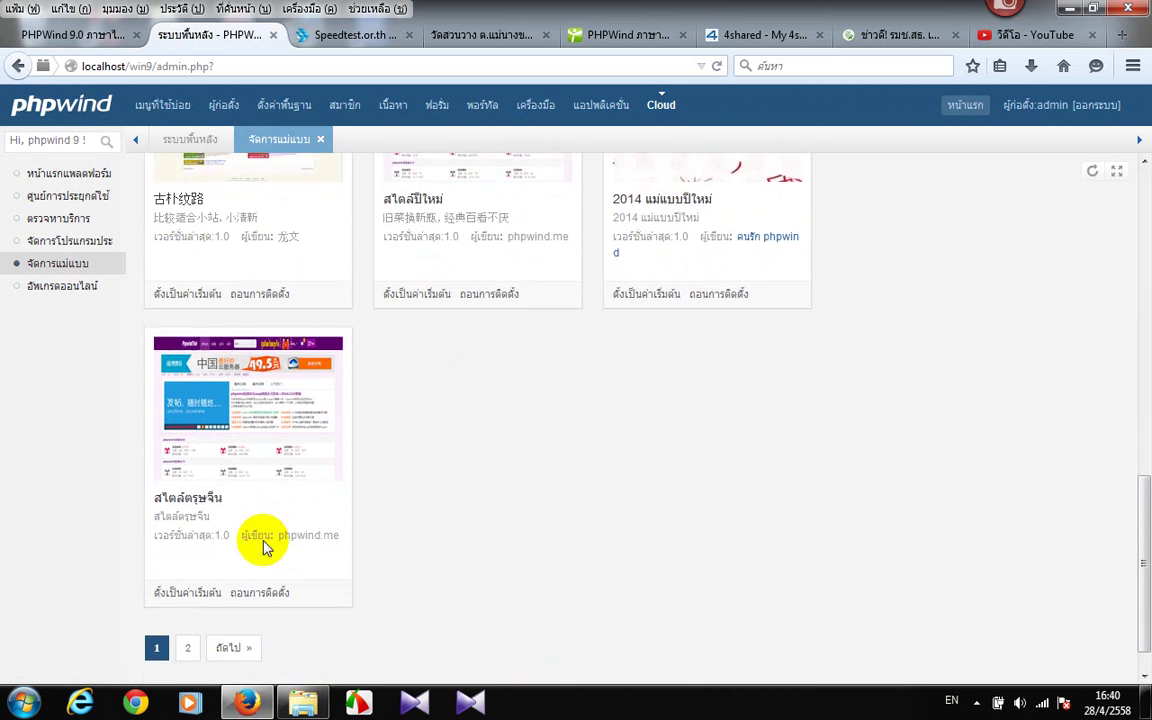
{"action": "left_click", "coordinate": [190, 608]}
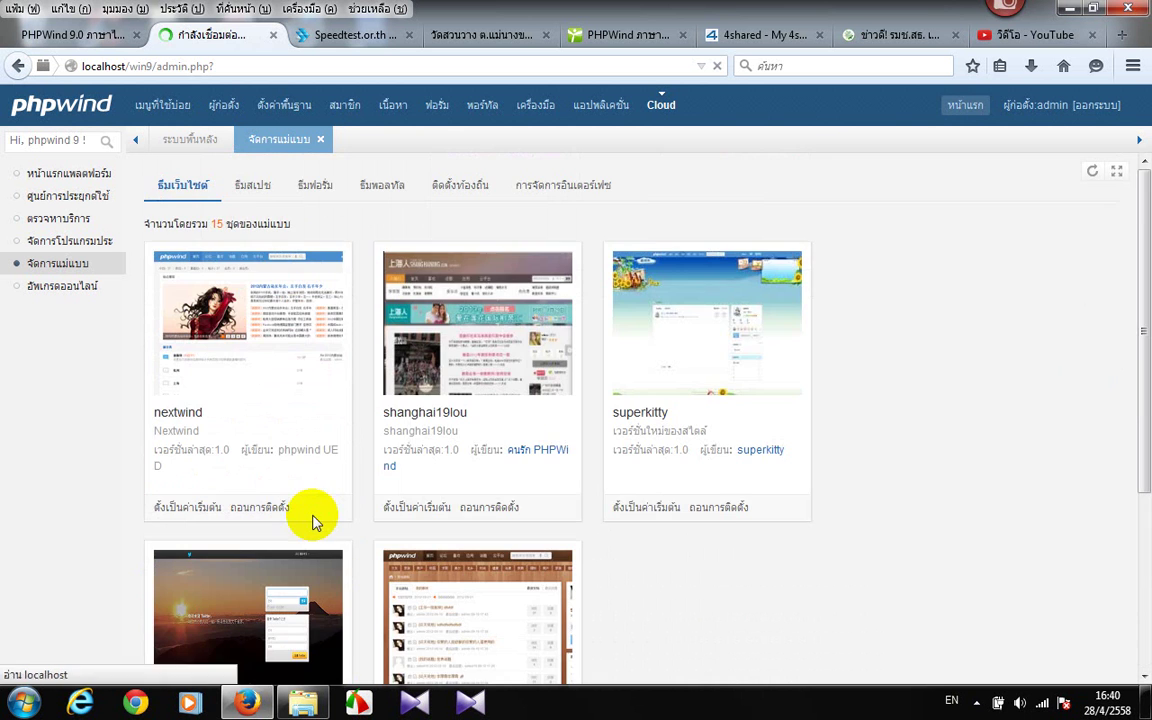
{"action": "scroll", "coordinate": [333, 490], "scroll_direction": "down", "scroll_amount": 3}
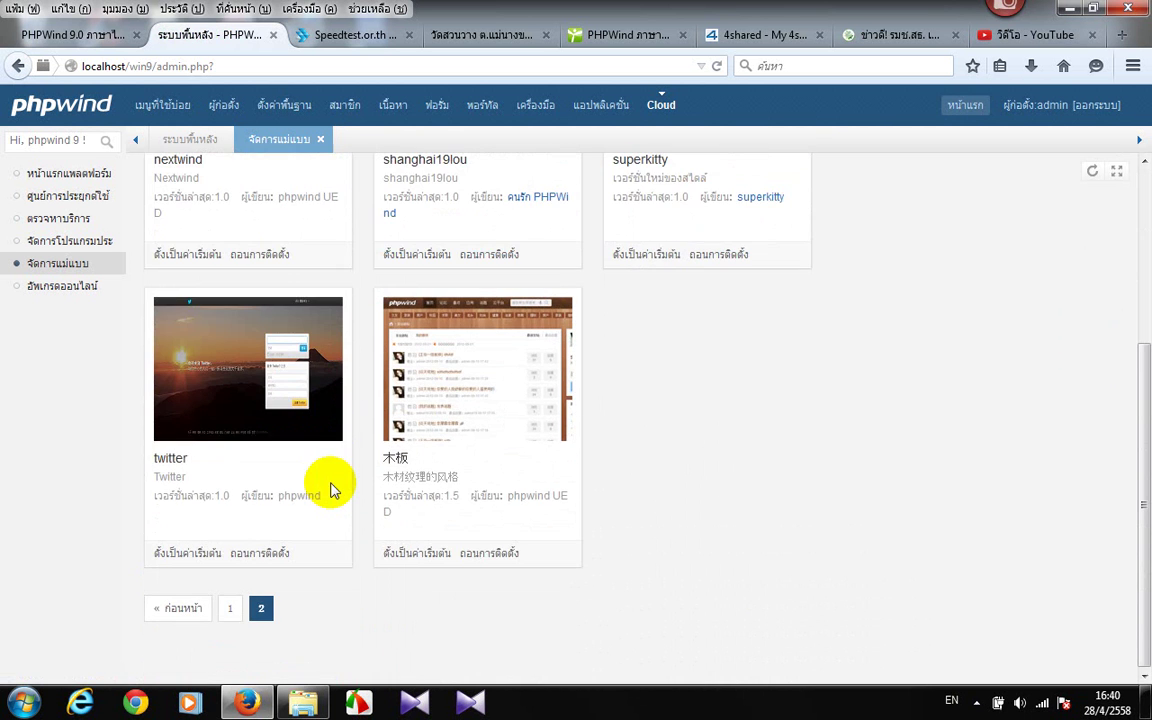
{"action": "scroll", "coordinate": [283, 555], "scroll_direction": "up", "scroll_amount": 3}
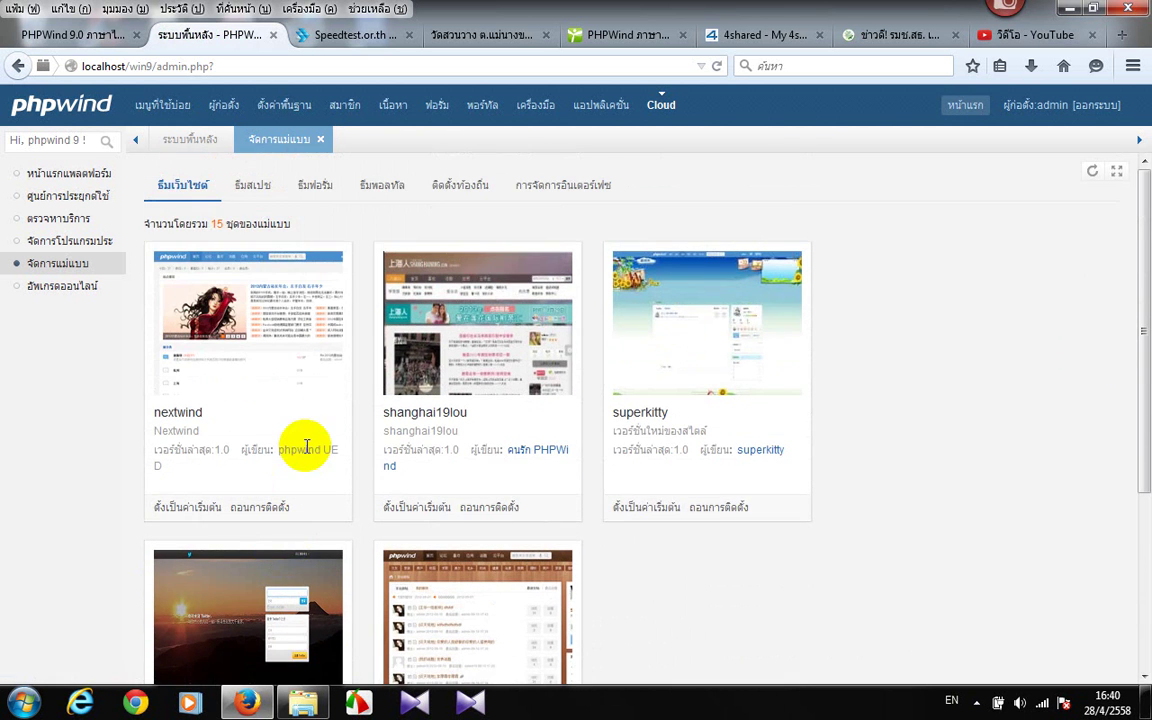
Open the local installation page of application management and select the uninstalled apps from activity through downremoteimg
{"action": "left_click", "coordinate": [90, 244]}
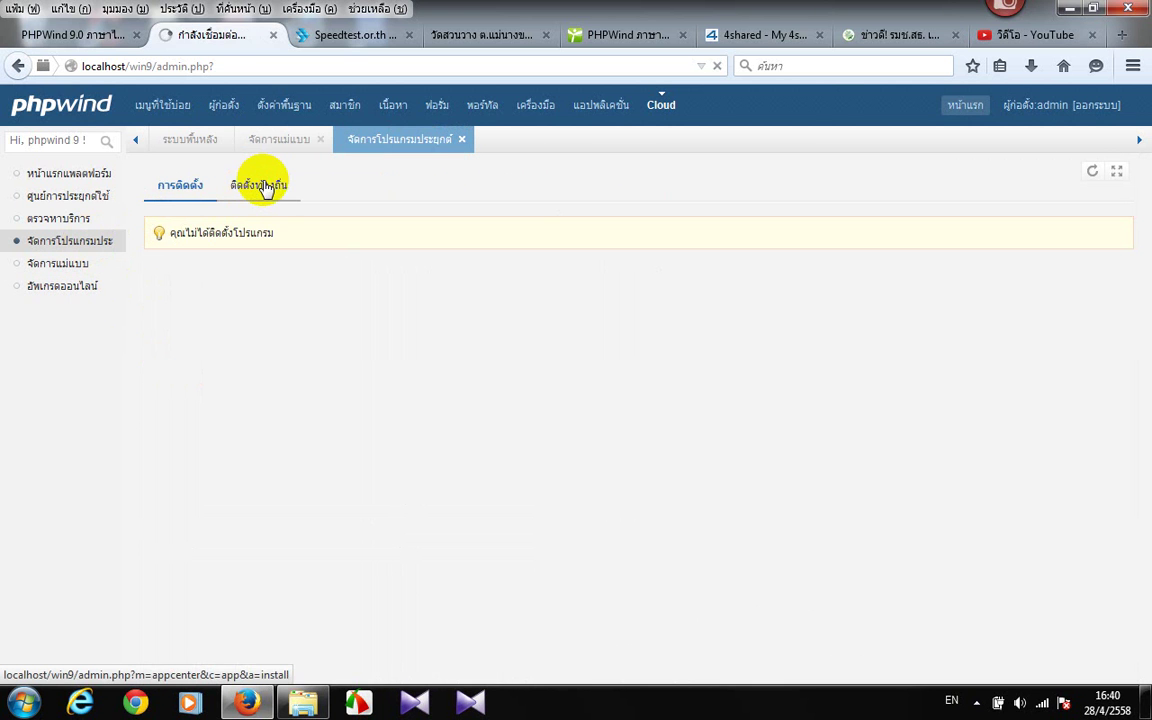
{"action": "scroll", "coordinate": [167, 475], "scroll_direction": "down", "scroll_amount": 2}
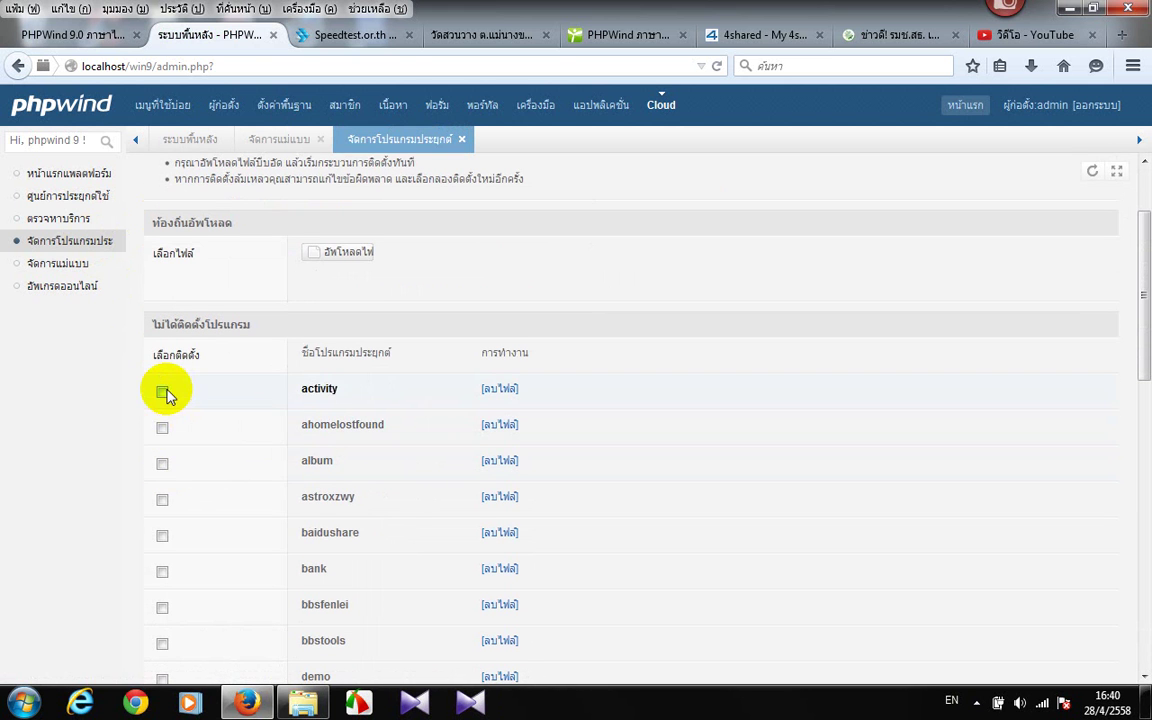
{"action": "left_click", "coordinate": [162, 427]}
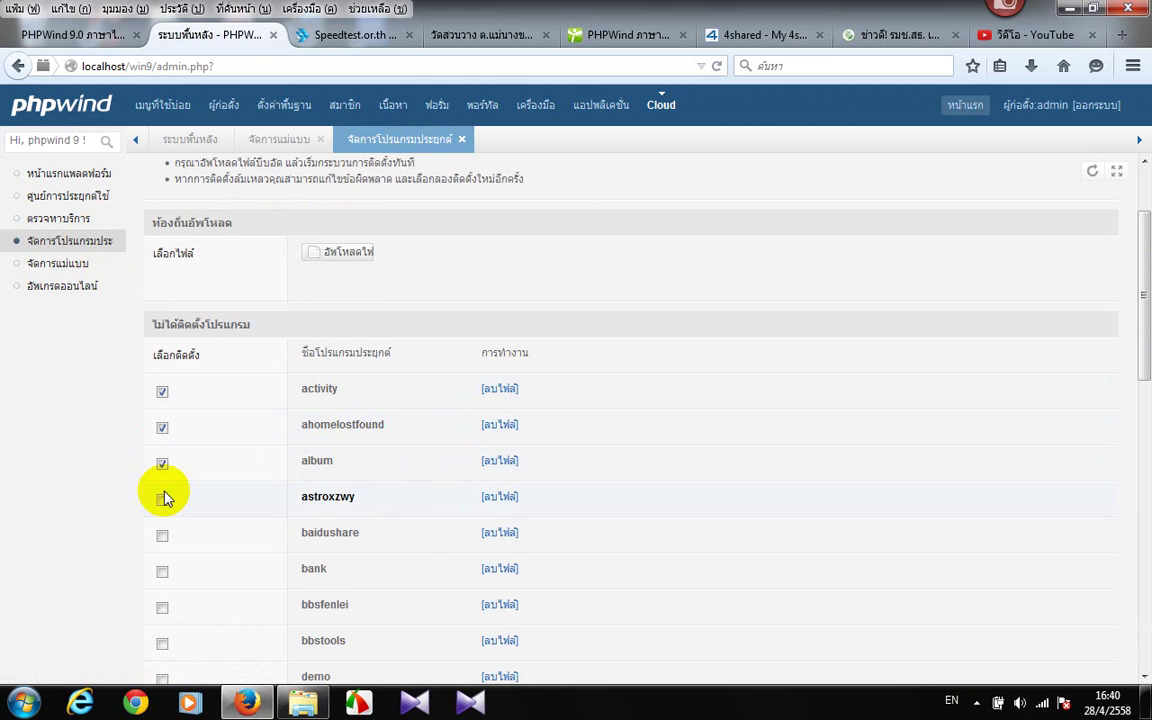
{"action": "left_click", "coordinate": [162, 499]}
{"action": "left_click", "coordinate": [162, 535]}
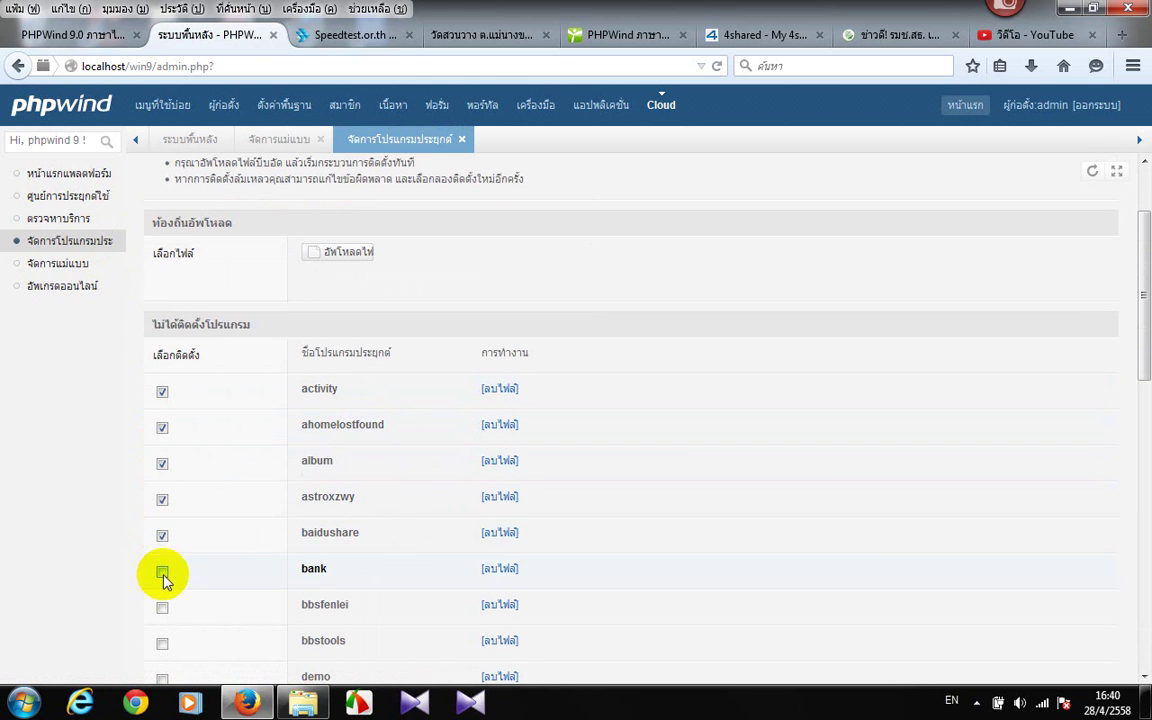
{"action": "scroll", "coordinate": [185, 565], "scroll_direction": "down", "scroll_amount": 2}
{"action": "left_click", "coordinate": [162, 494]}
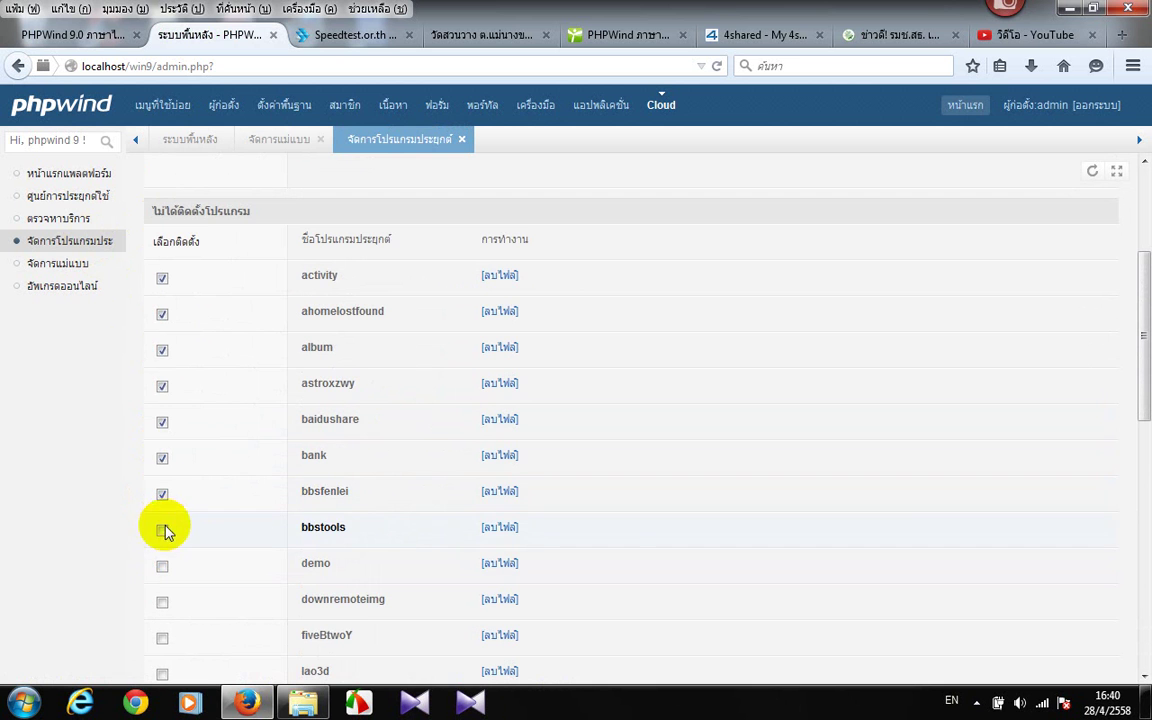
{"action": "left_click", "coordinate": [162, 530]}
{"action": "left_click", "coordinate": [162, 566]}
{"action": "left_click", "coordinate": [162, 604]}
Select the uninstalled apps from fiveBtwoY through search for installation
{"action": "scroll", "coordinate": [200, 525], "scroll_direction": "down", "scroll_amount": 4}
{"action": "left_click", "coordinate": [163, 448]}
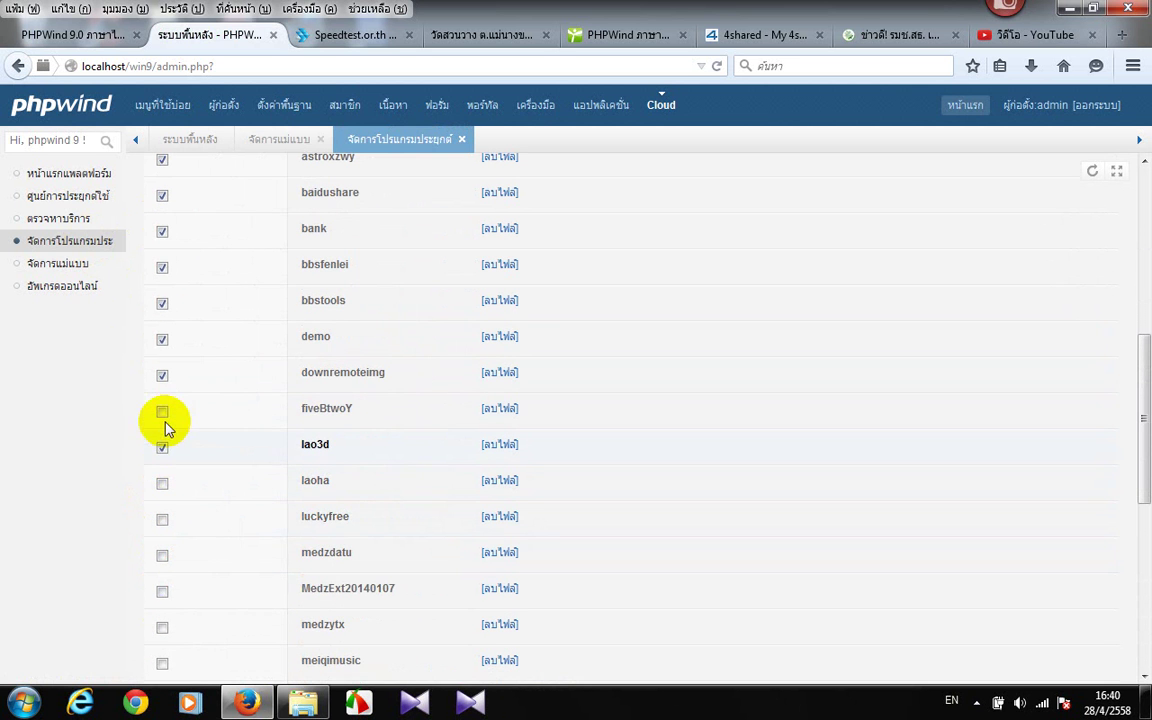
{"action": "left_click", "coordinate": [163, 413]}
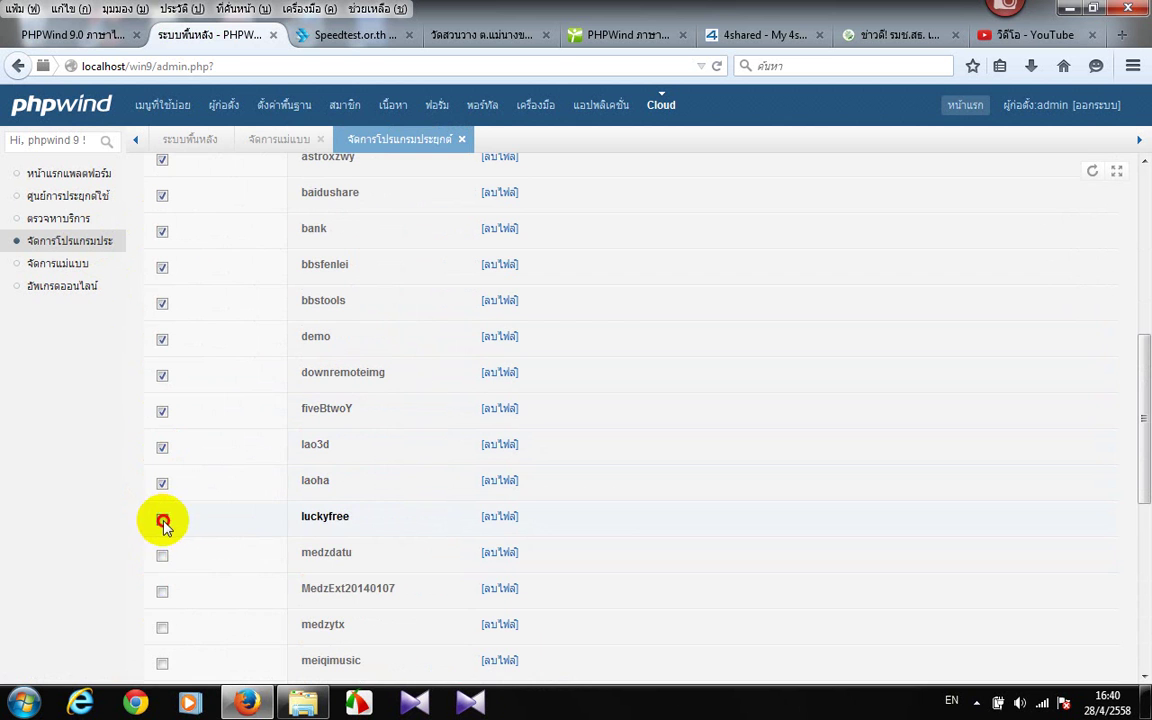
{"action": "left_click", "coordinate": [163, 557]}
{"action": "scroll", "coordinate": [180, 515], "scroll_direction": "down", "scroll_amount": 2}
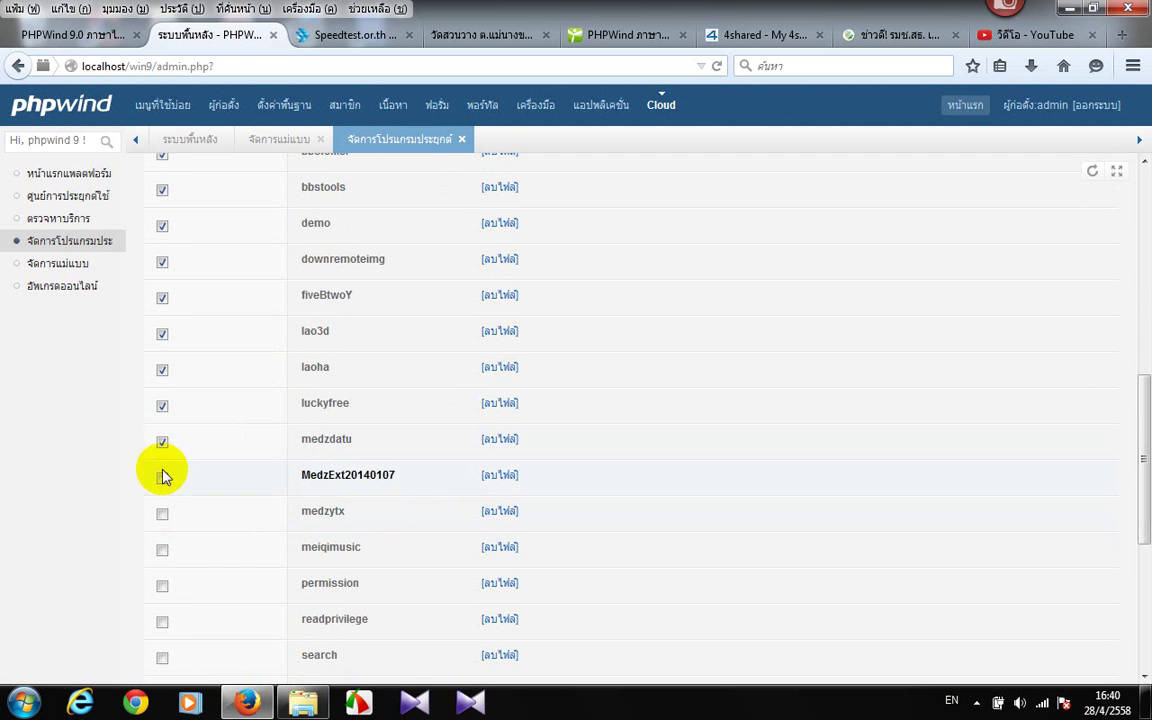
{"action": "left_click", "coordinate": [162, 512]}
{"action": "left_click", "coordinate": [163, 552]}
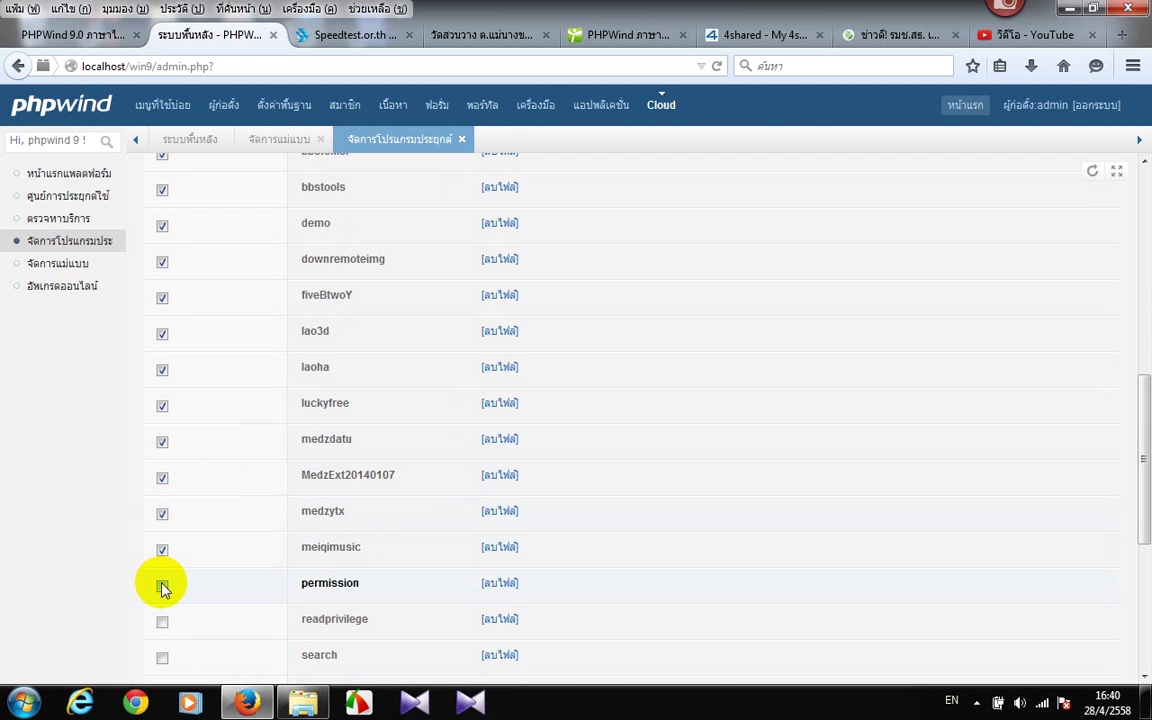
{"action": "left_click", "coordinate": [162, 586]}
{"action": "left_click", "coordinate": [162, 621]}
{"action": "left_click", "coordinate": [163, 660]}
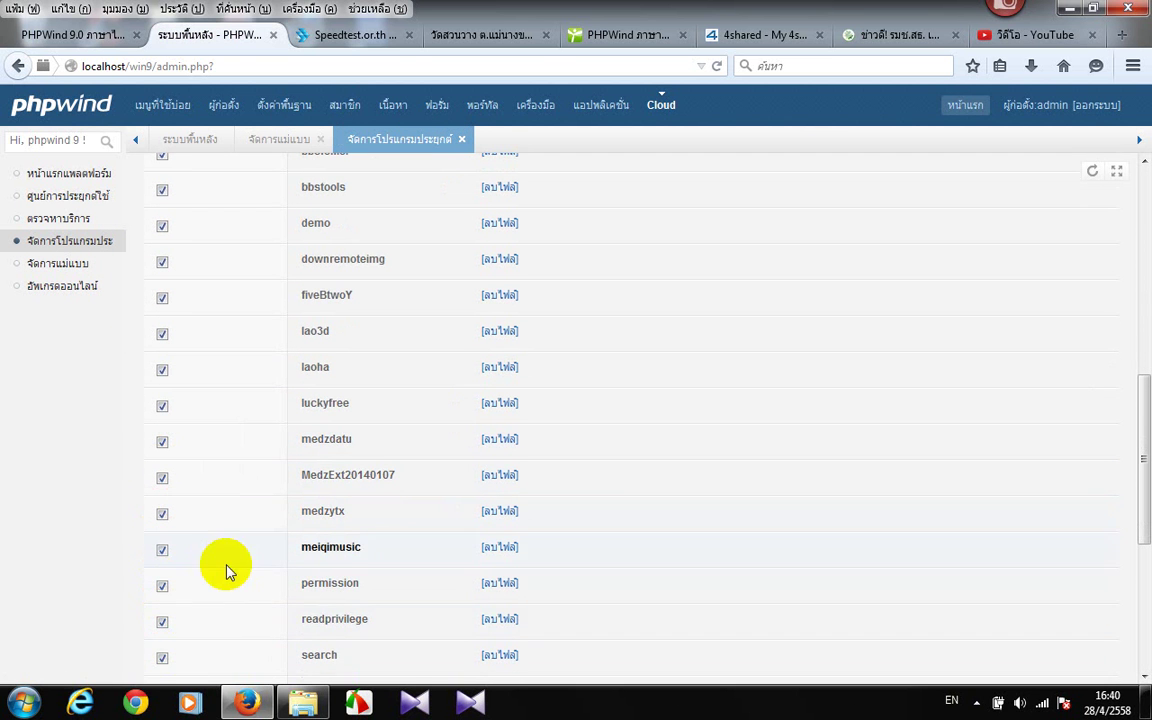
Select the remaining apps from sl_card through yhcms_qiandao, install all selected apps, and return to the installed apps list
{"action": "scroll", "coordinate": [205, 566], "scroll_direction": "down", "scroll_amount": 4}
{"action": "left_click", "coordinate": [163, 469]}
{"action": "left_click", "coordinate": [162, 503]}
{"action": "left_click", "coordinate": [163, 538]}
{"action": "left_click", "coordinate": [164, 578]}
{"action": "left_click", "coordinate": [162, 609]}
{"action": "scroll", "coordinate": [165, 571], "scroll_direction": "down", "scroll_amount": 2}
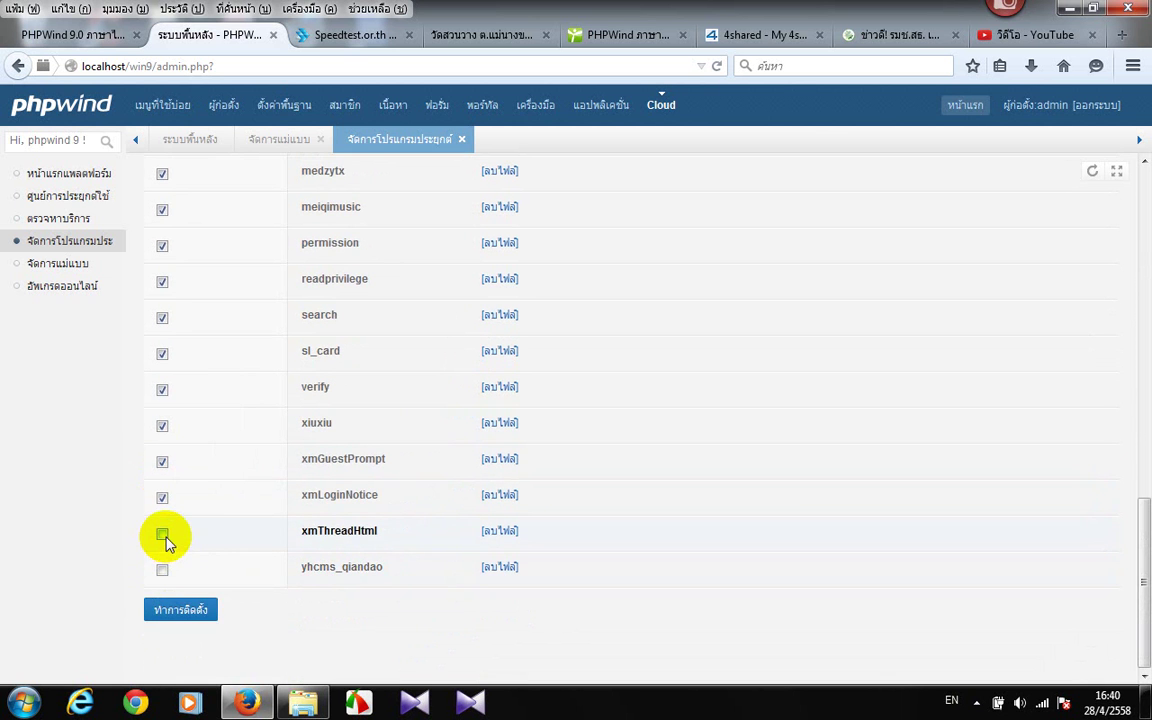
{"action": "left_click", "coordinate": [162, 568]}
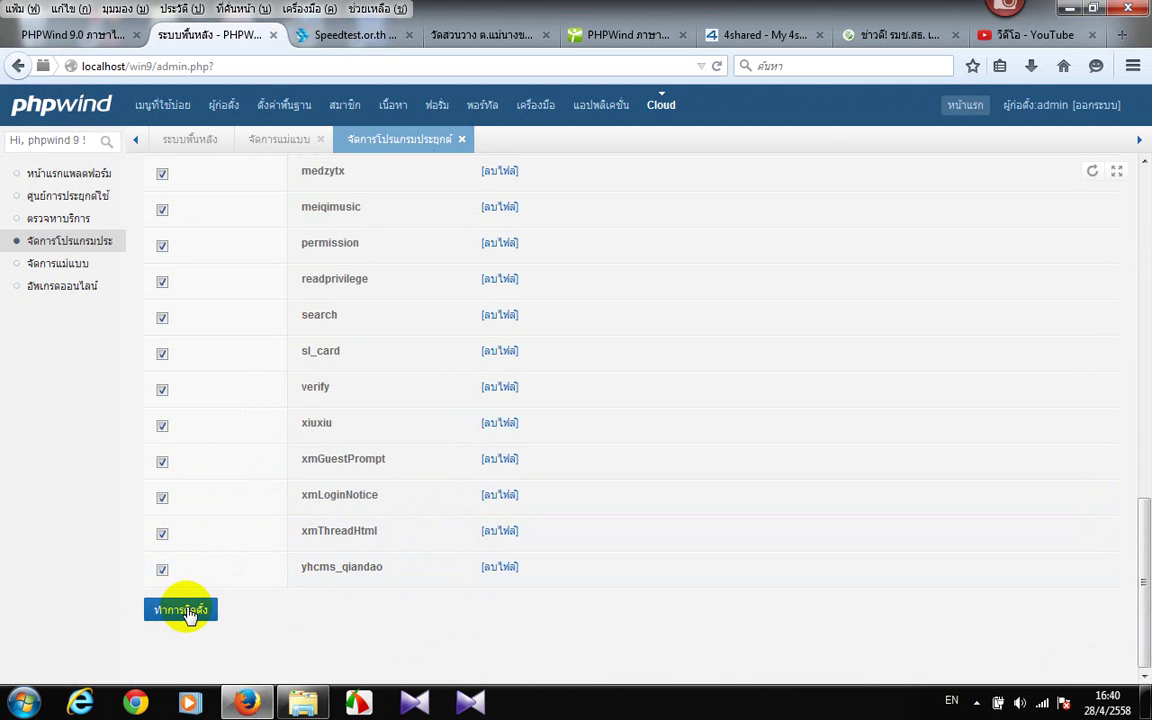
{"action": "left_click", "coordinate": [186, 611]}
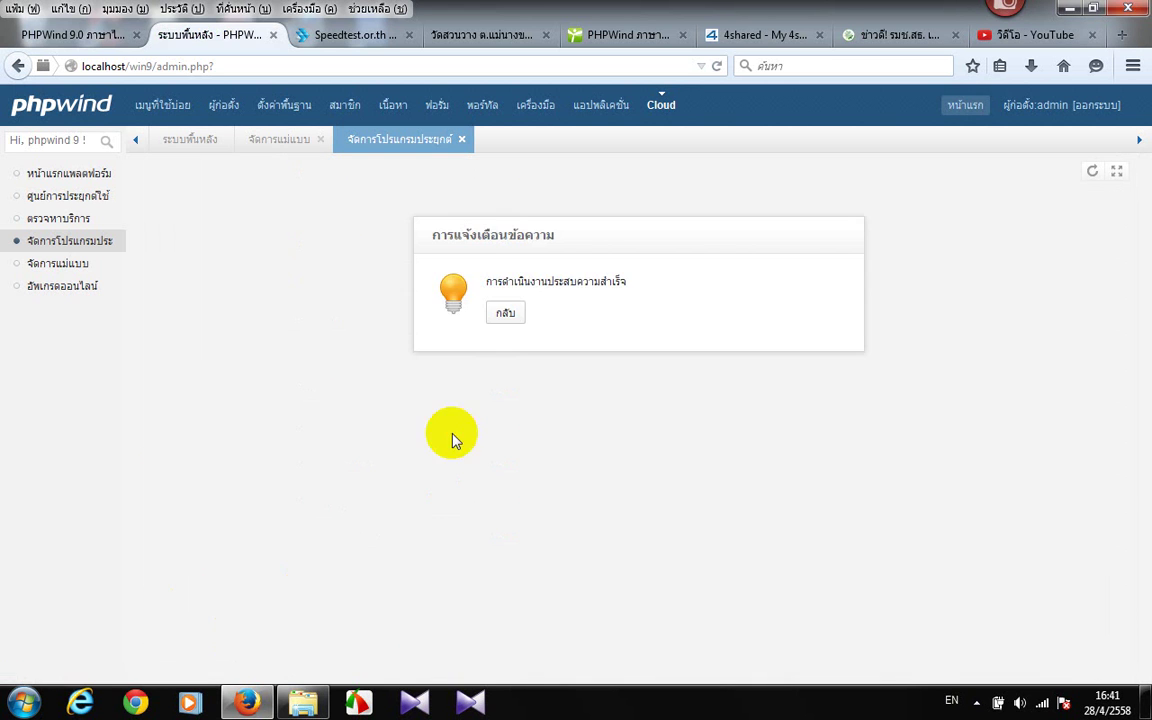
{"action": "left_click", "coordinate": [513, 318]}
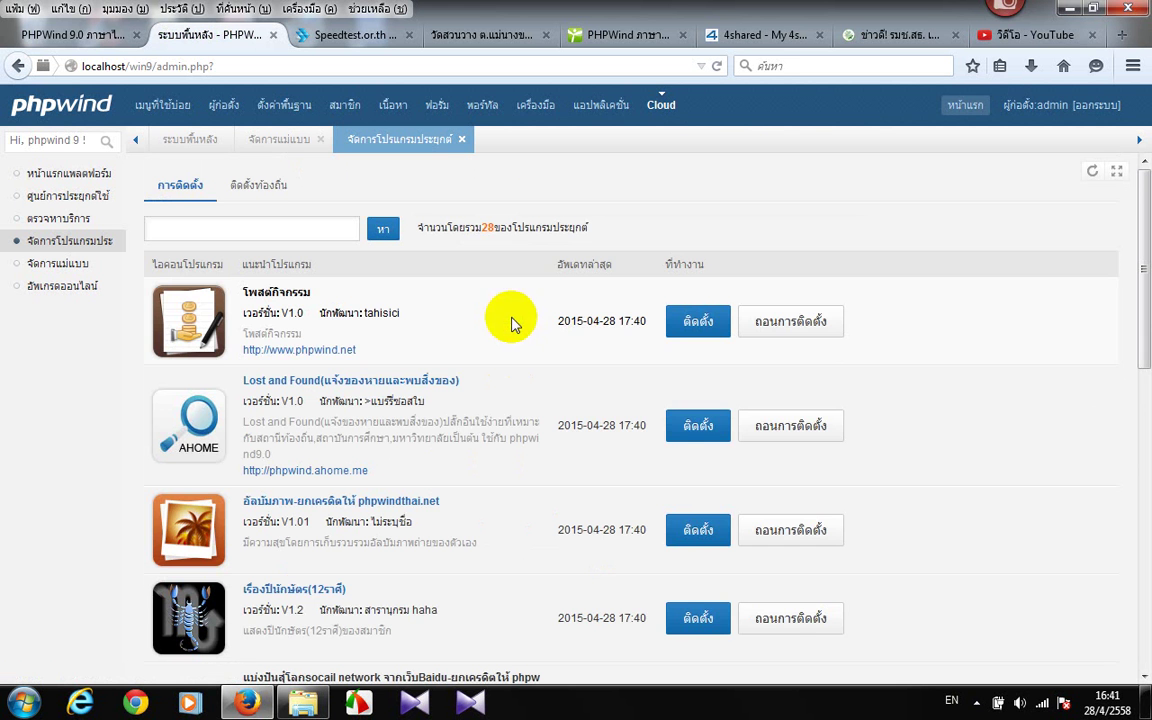
Open the settings of the activity post app (โพสต์กิจกรรม), choose เงิน(บาท) as the consumption type, and submit them
{"action": "scroll", "coordinate": [440, 297], "scroll_direction": "down", "scroll_amount": 2}
{"action": "scroll", "coordinate": [470, 296], "scroll_direction": "up", "scroll_amount": 2}
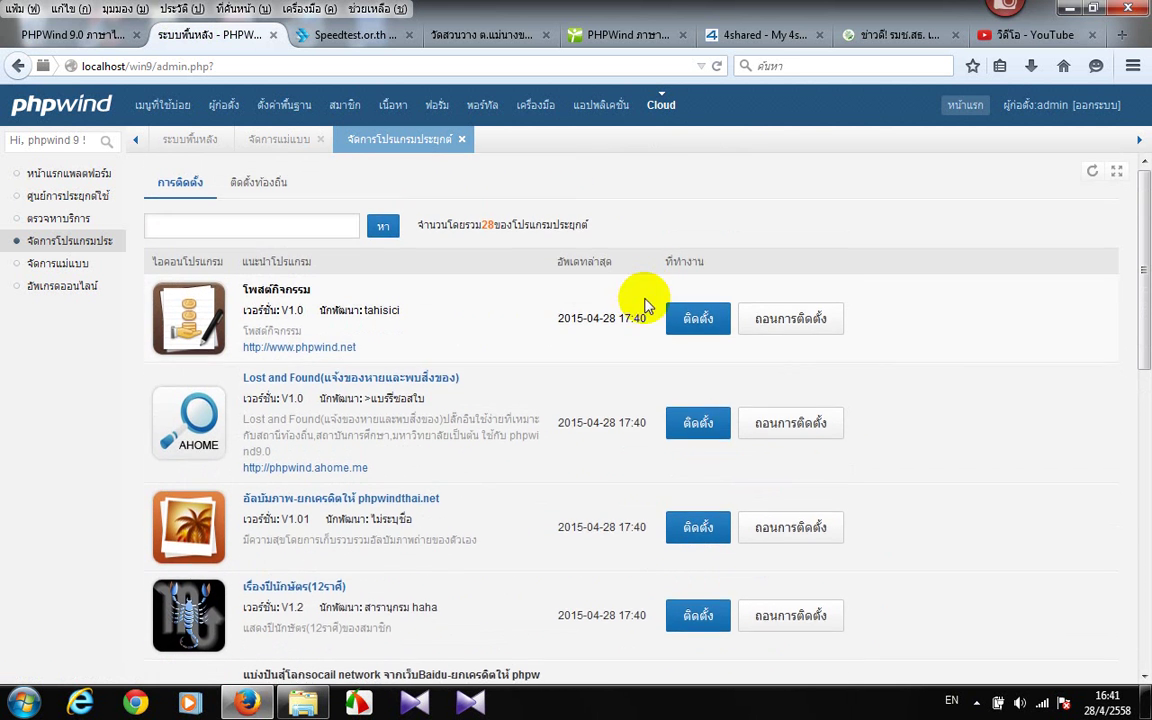
{"action": "left_click", "coordinate": [693, 328]}
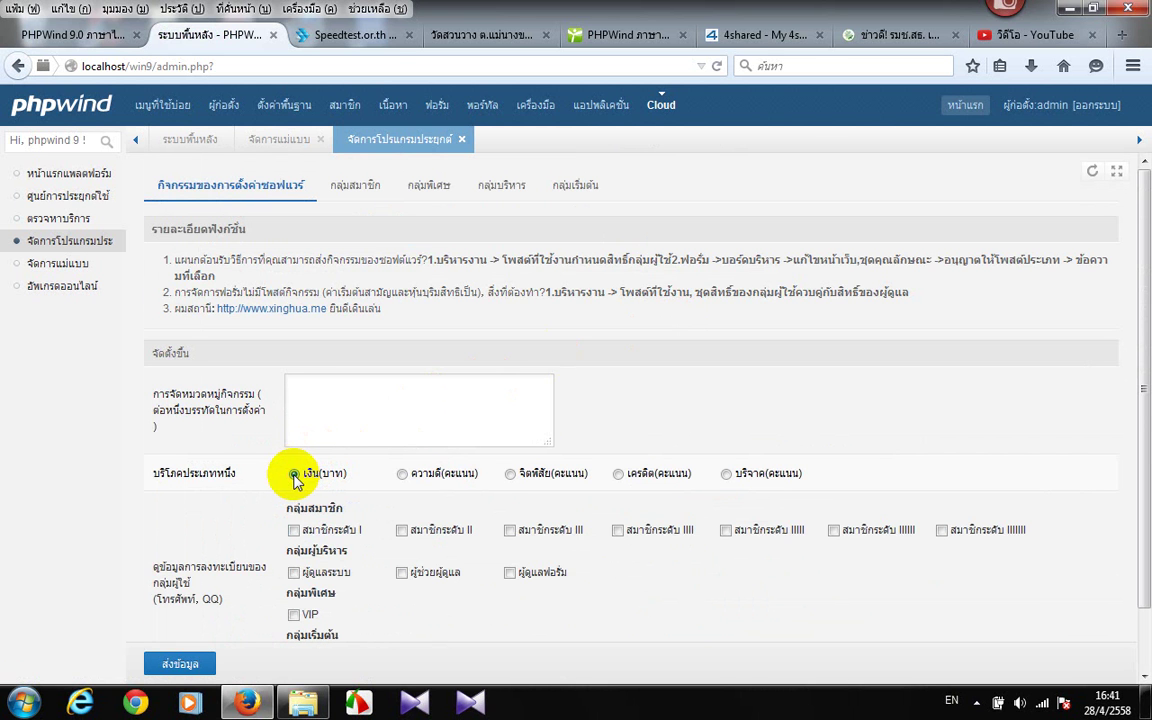
{"action": "scroll", "coordinate": [240, 530], "scroll_direction": "down", "scroll_amount": 1}
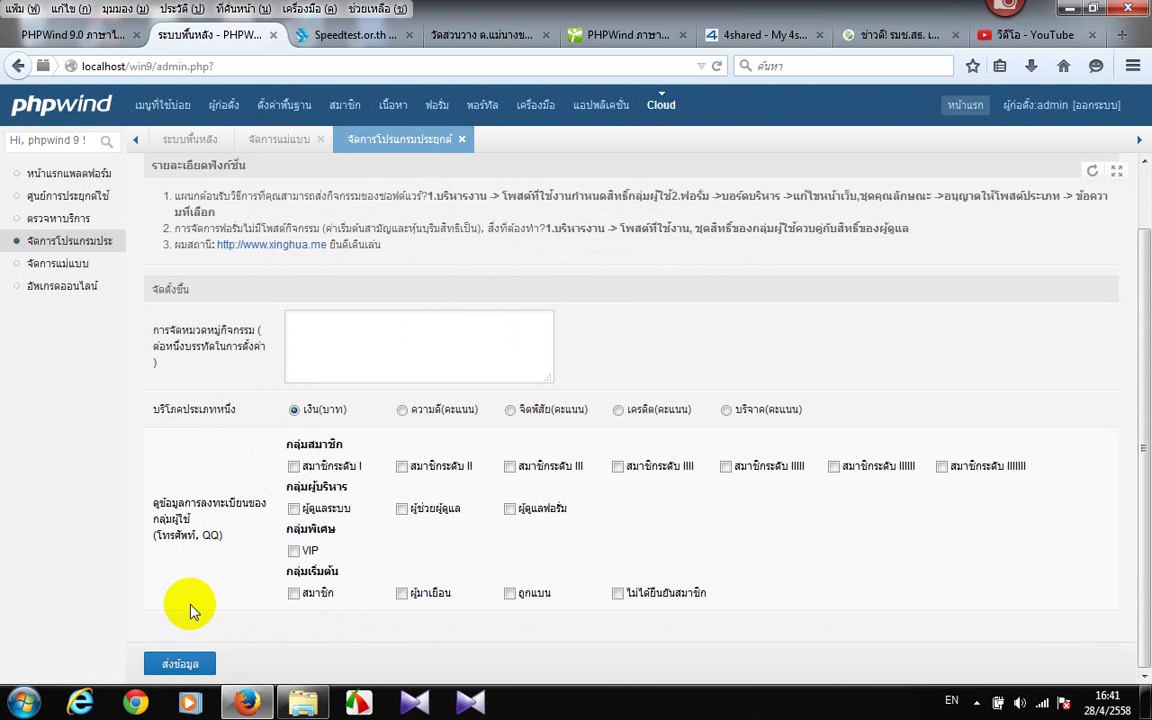
{"action": "left_click", "coordinate": [190, 655]}
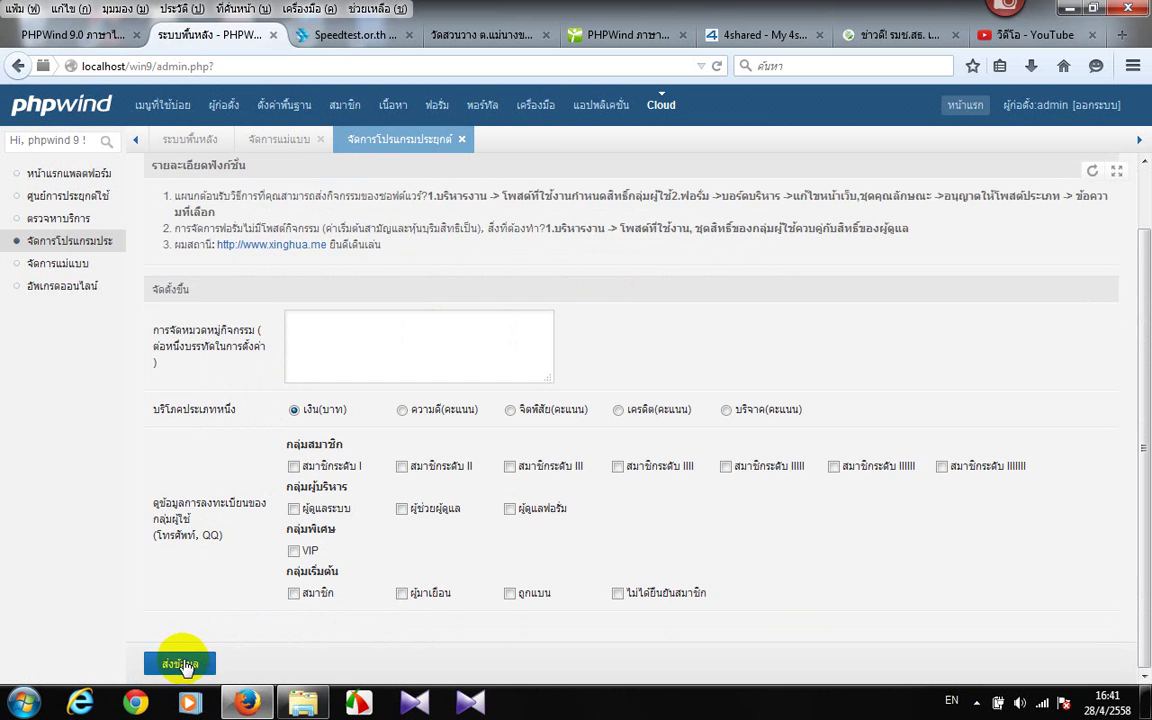
Enable the activity posting function for all eight member levels in the member group (กลุ่มสมาชิก) settings and submit them
{"action": "left_click", "coordinate": [360, 195]}
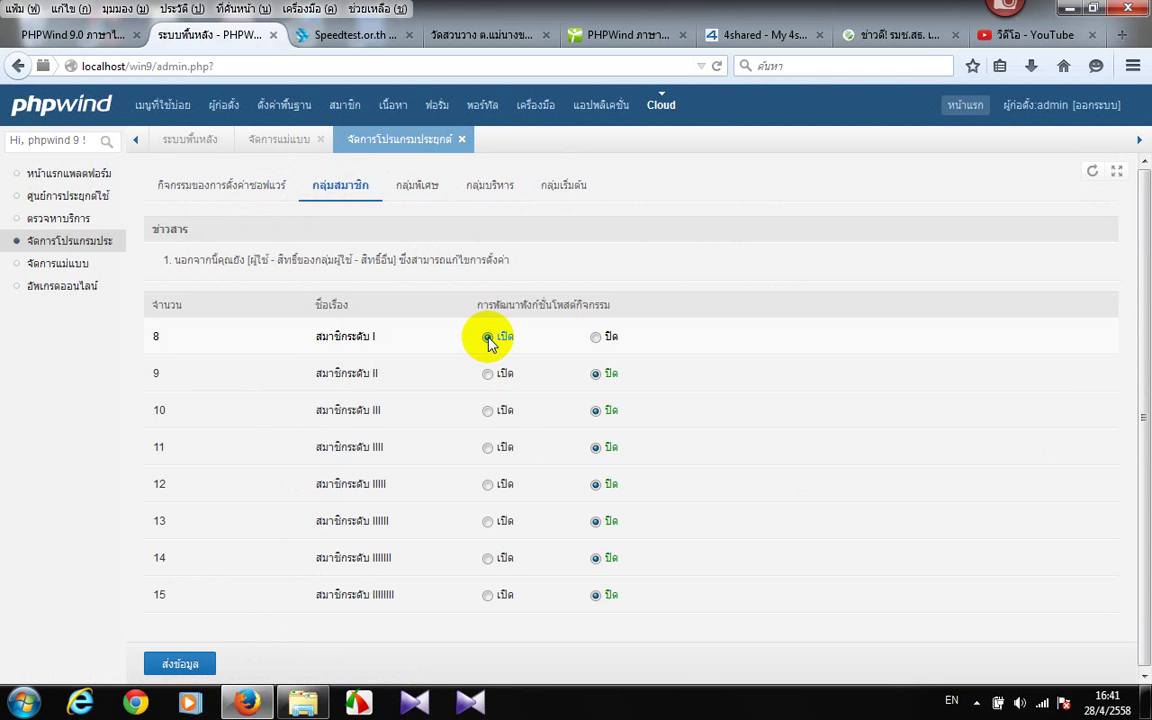
{"action": "left_click", "coordinate": [487, 410]}
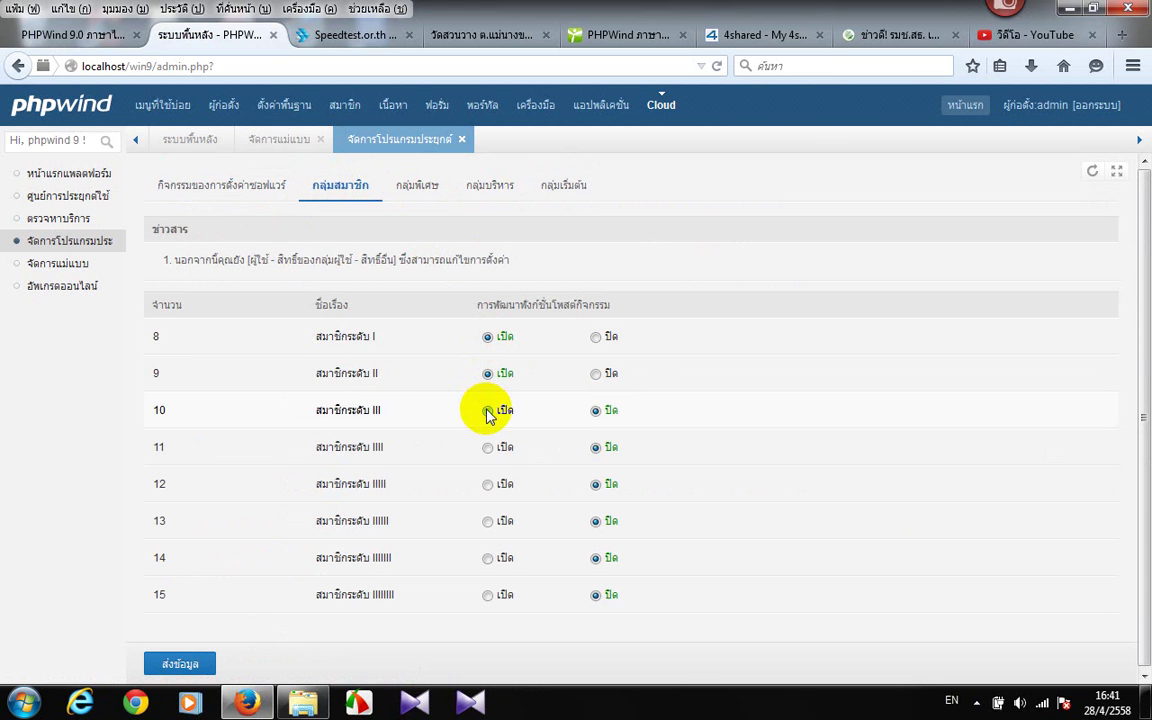
{"action": "left_click", "coordinate": [487, 447]}
{"action": "left_click", "coordinate": [485, 488]}
{"action": "left_click", "coordinate": [487, 521]}
{"action": "left_click", "coordinate": [487, 594]}
{"action": "left_click", "coordinate": [487, 557]}
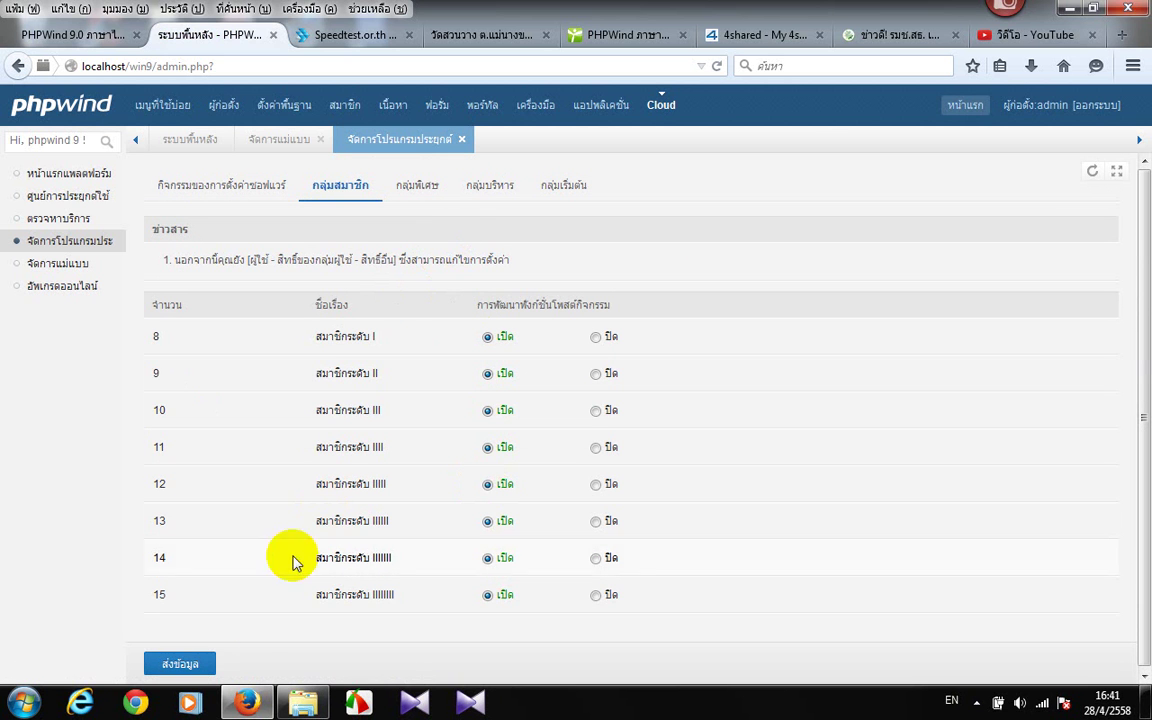
{"action": "left_click", "coordinate": [183, 661]}
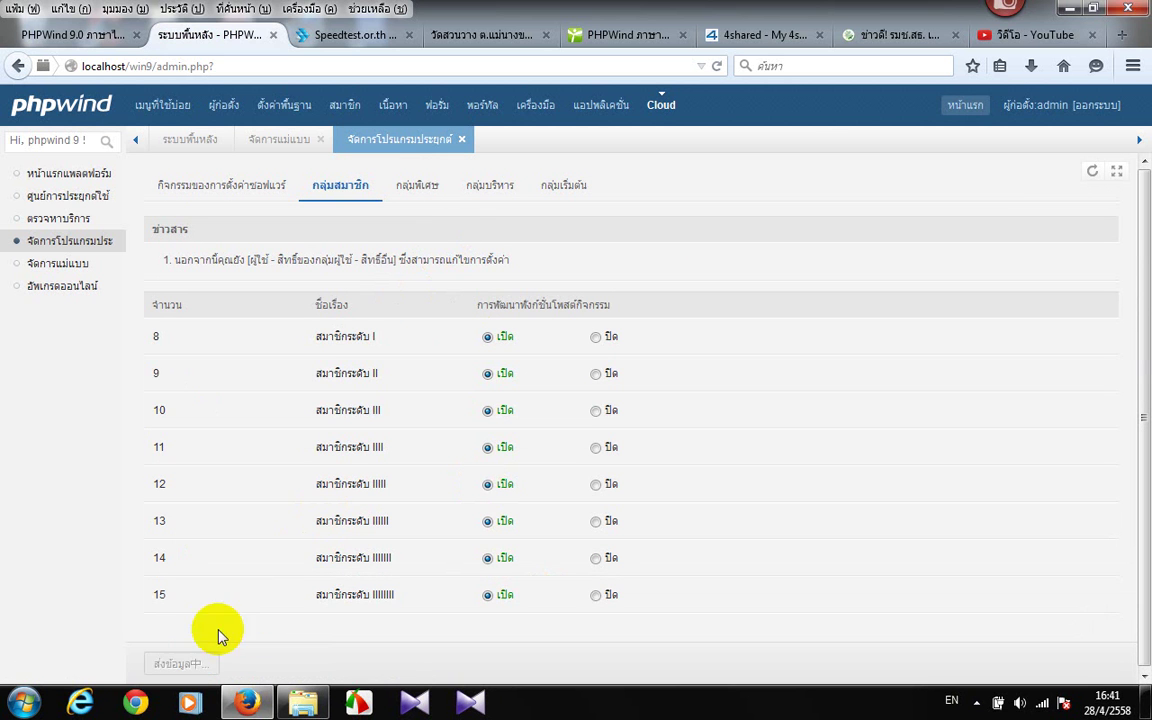
Enable activity posting for ผู้ดูแลระบบ in the administration group settings, submit, and go back to the installed apps list
{"action": "left_click", "coordinate": [490, 187]}
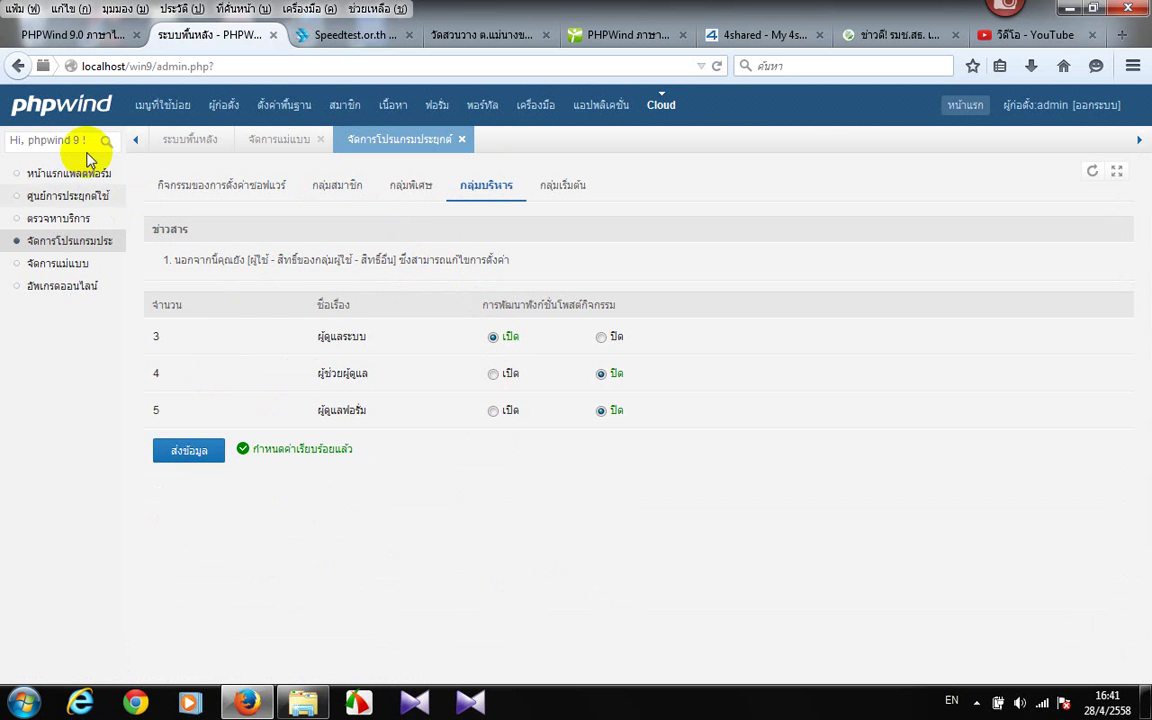
{"action": "left_click", "coordinate": [19, 66]}
{"action": "left_click", "coordinate": [19, 66]}
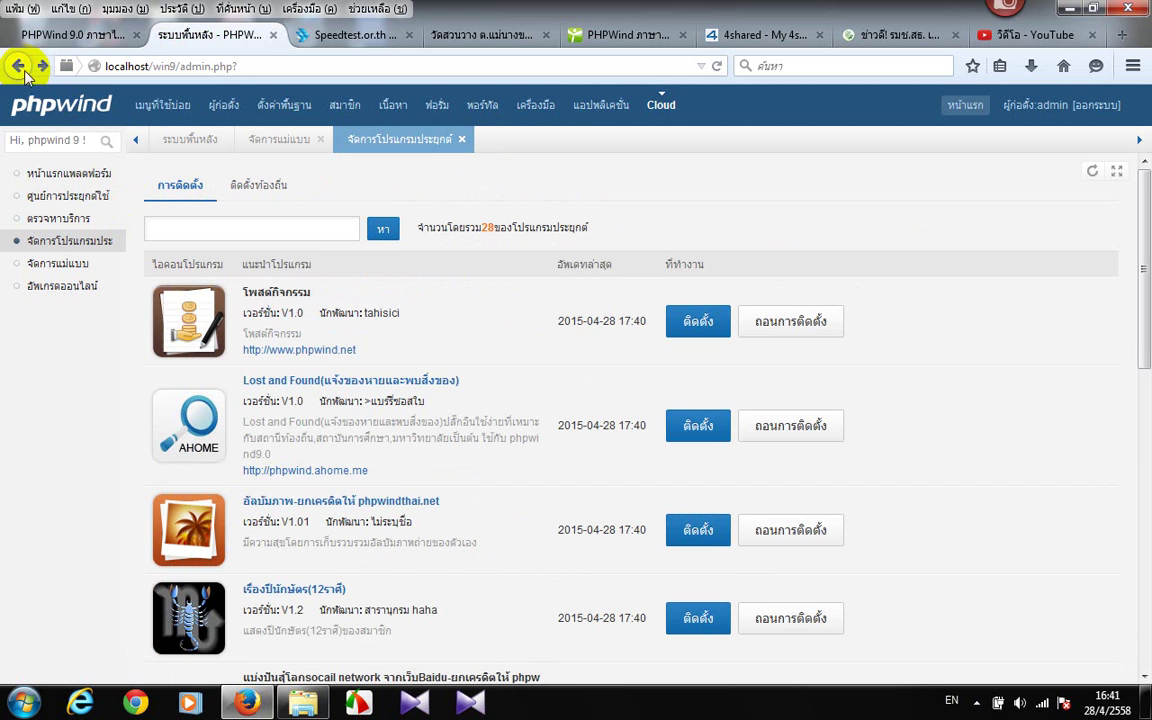
Enable the Lost and Found app with เงิน as its exchange type, submit the settings, and go back to the apps list
{"action": "left_click", "coordinate": [694, 428]}
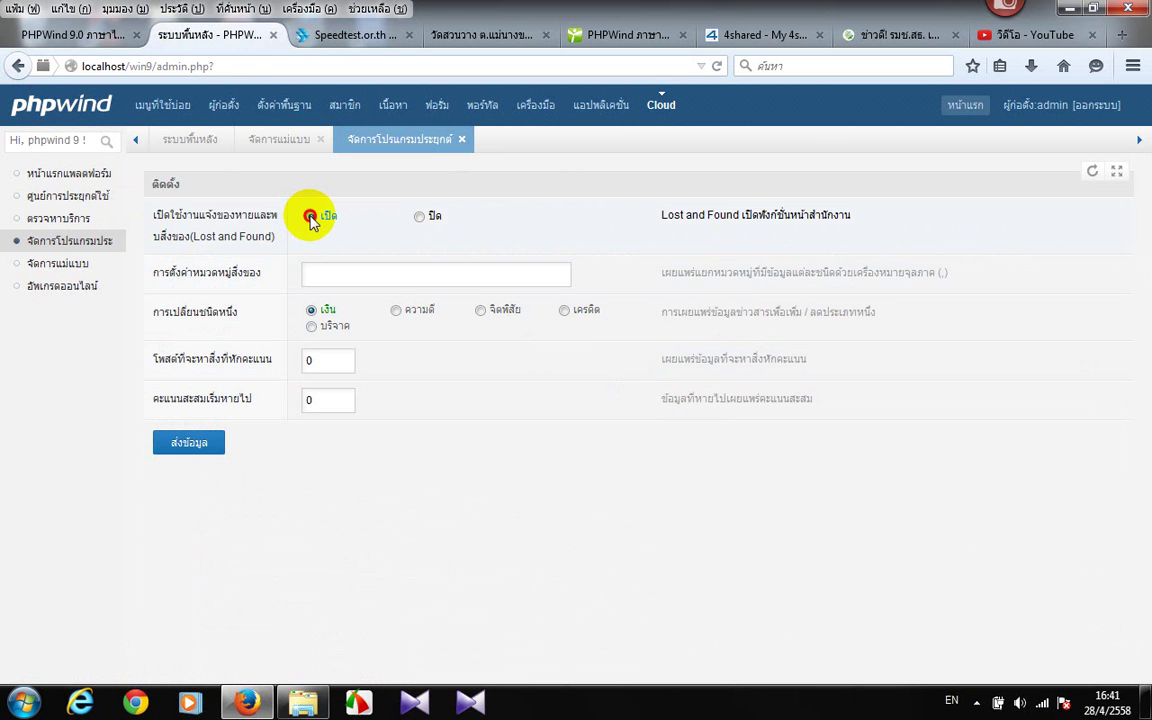
{"action": "left_click", "coordinate": [311, 218]}
{"action": "left_click", "coordinate": [190, 445]}
{"action": "left_click", "coordinate": [22, 66]}
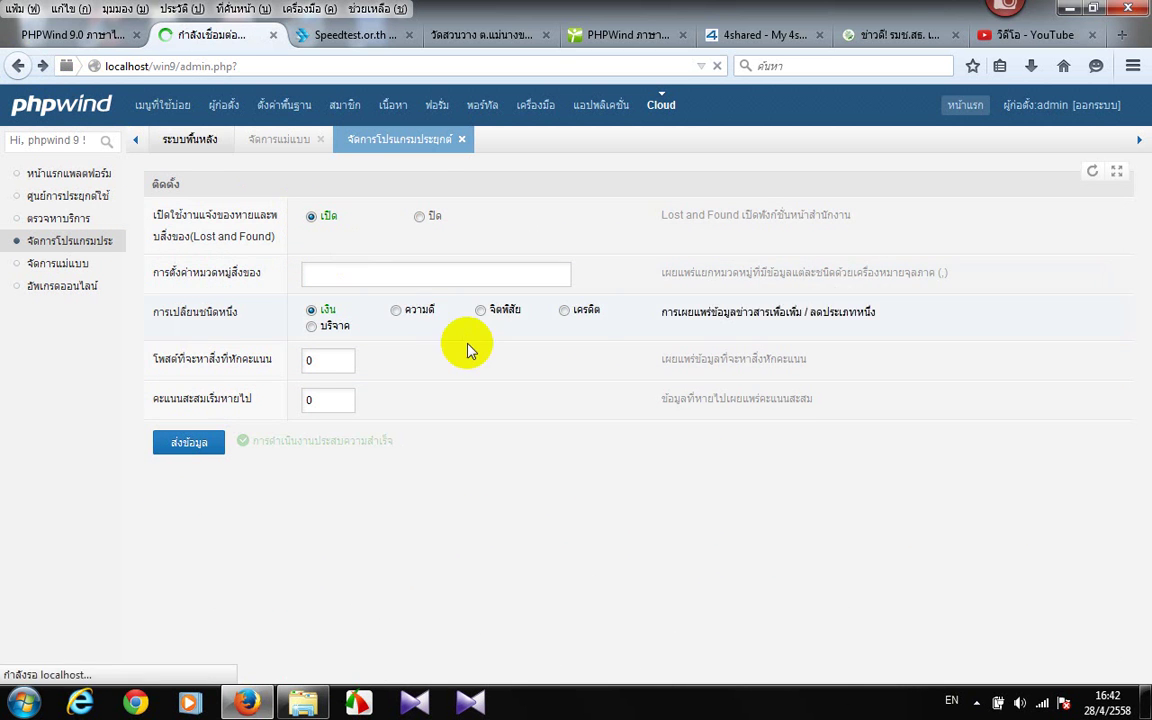
Open the photo album app's settings, turn on the album function, and check its image management page
{"action": "scroll", "coordinate": [604, 388], "scroll_direction": "down", "scroll_amount": 3}
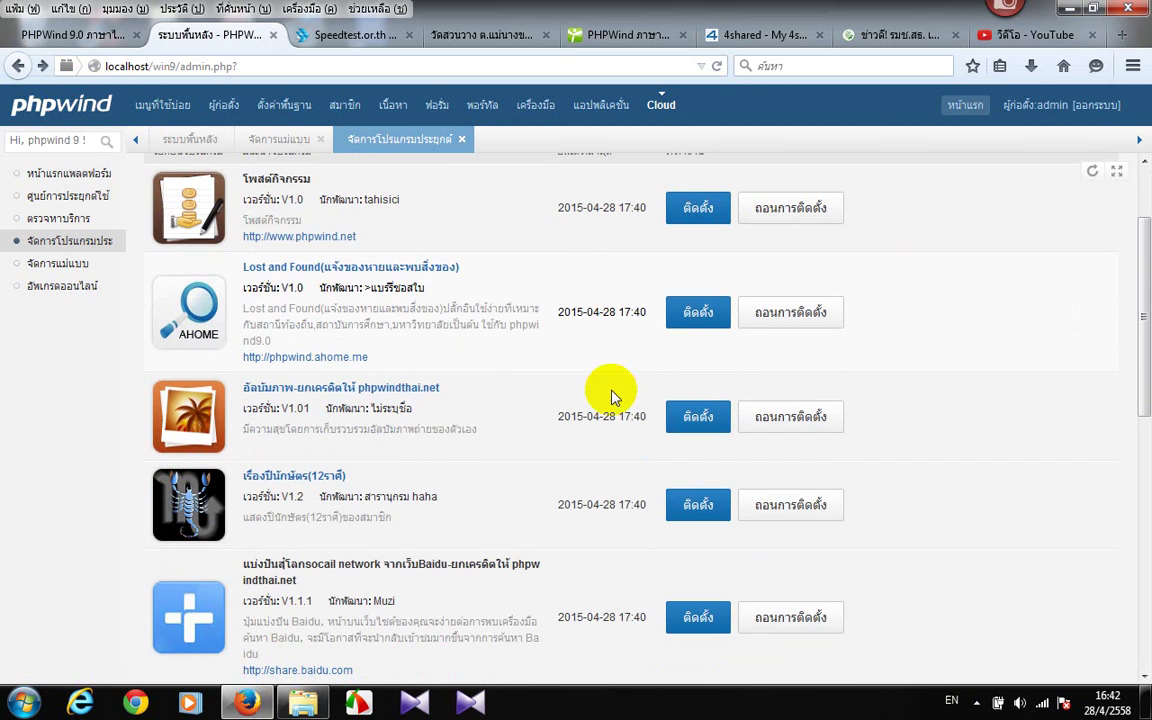
{"action": "left_click", "coordinate": [683, 413]}
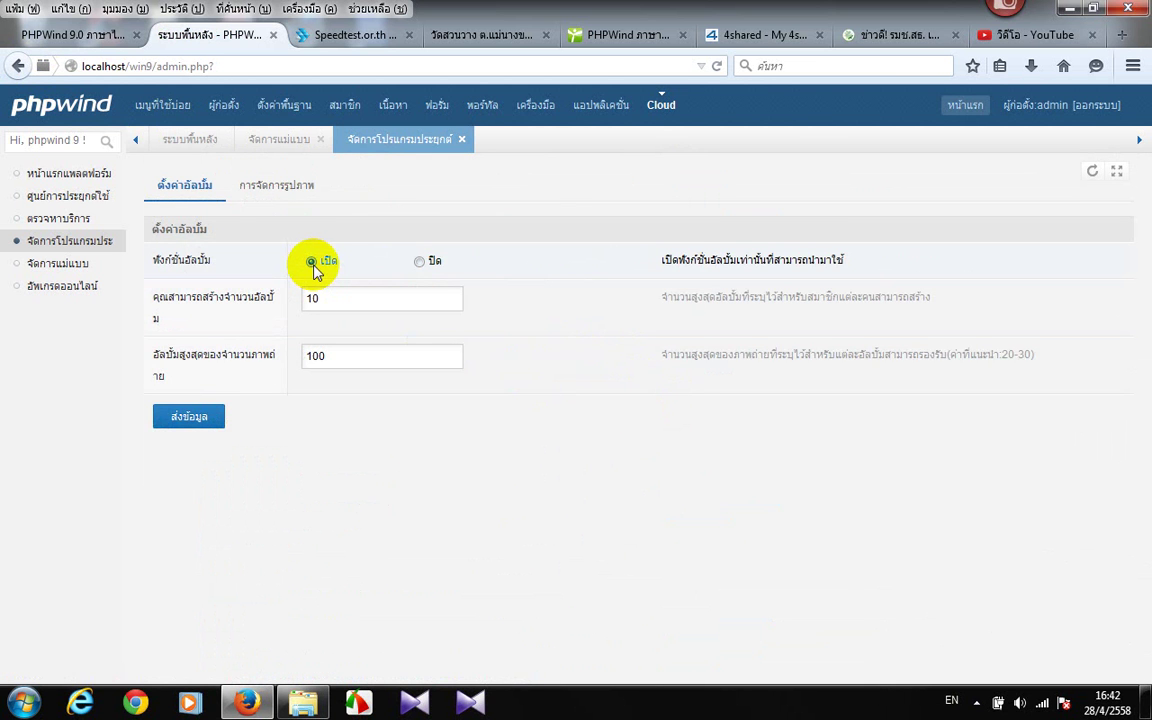
{"action": "left_click", "coordinate": [296, 185]}
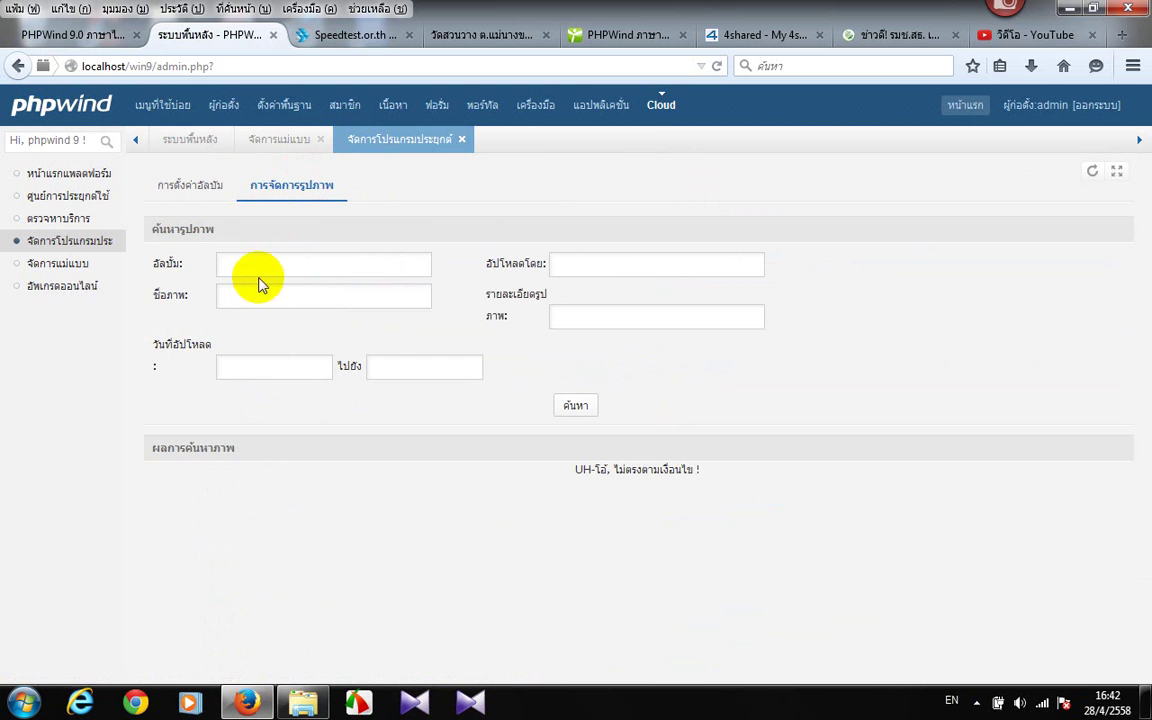
{"action": "left_click", "coordinate": [200, 190]}
{"action": "left_click", "coordinate": [18, 66]}
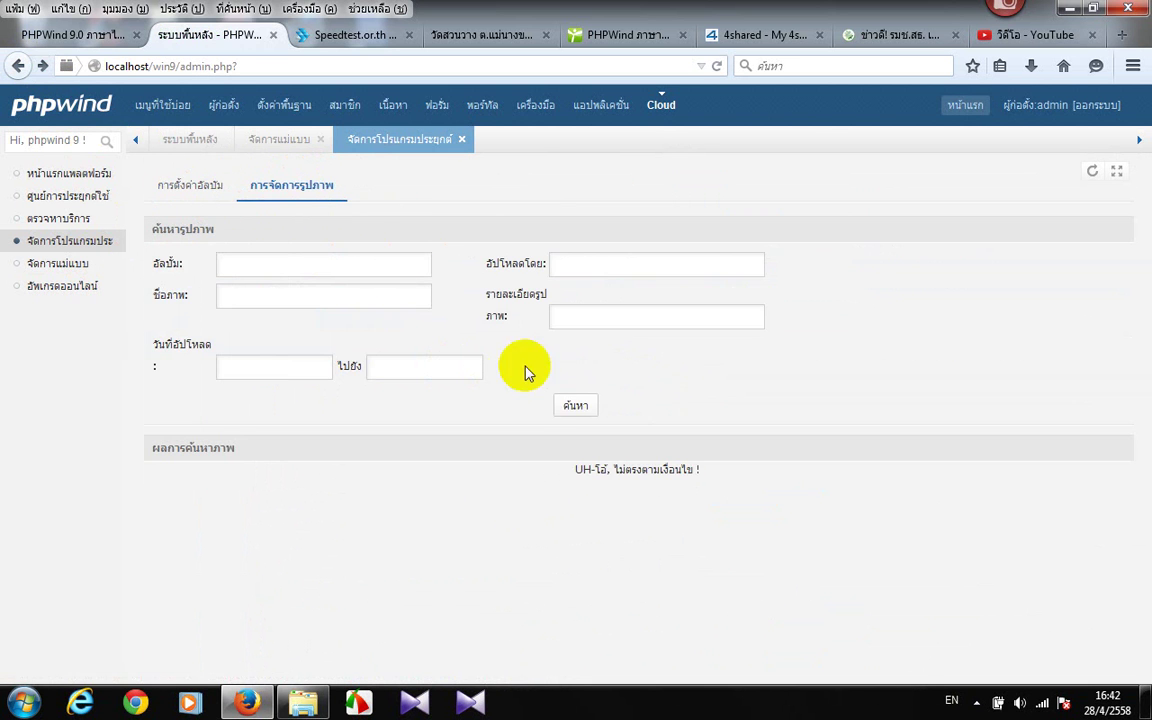
Submit the photo album settings with the album function turned on, and go back to the installed apps list
{"action": "left_click", "coordinate": [190, 186]}
{"action": "left_click", "coordinate": [208, 416]}
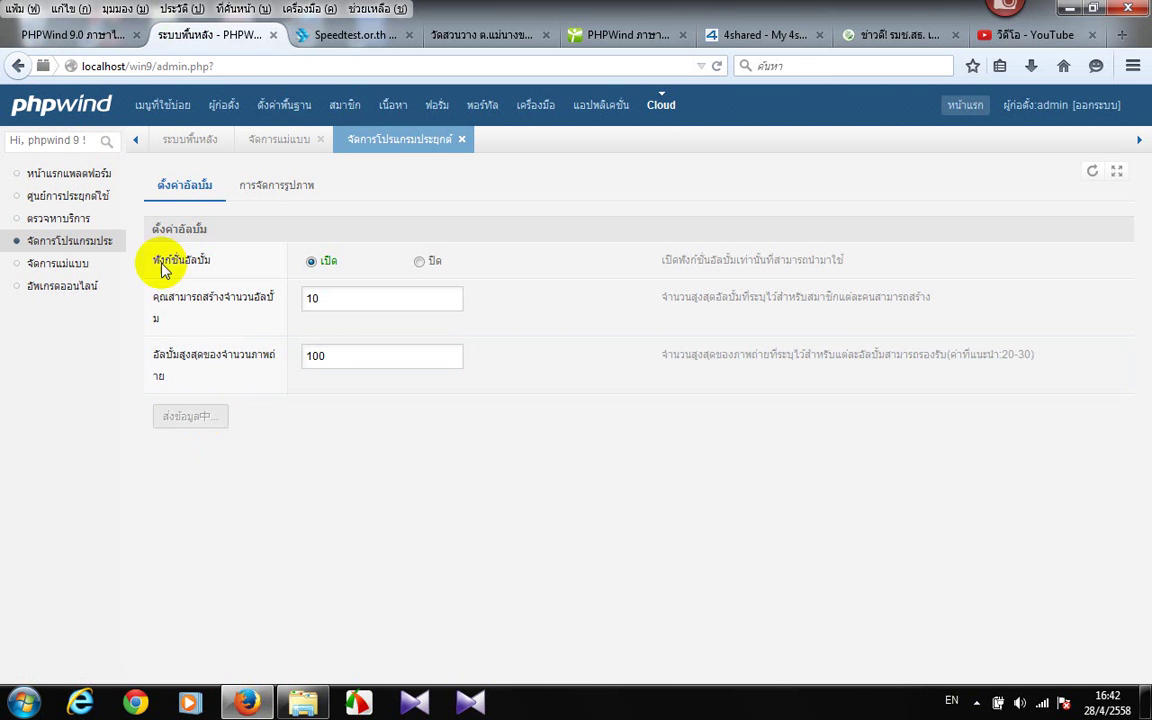
{"action": "left_click", "coordinate": [265, 188]}
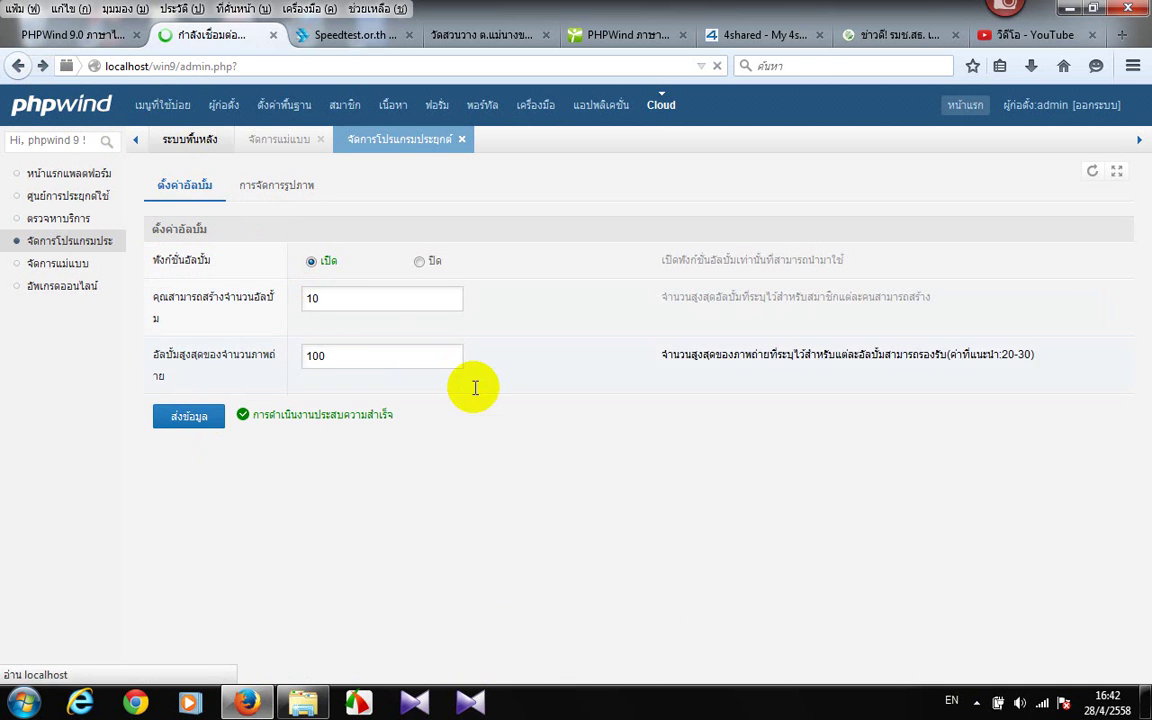
{"action": "left_click", "coordinate": [18, 66]}
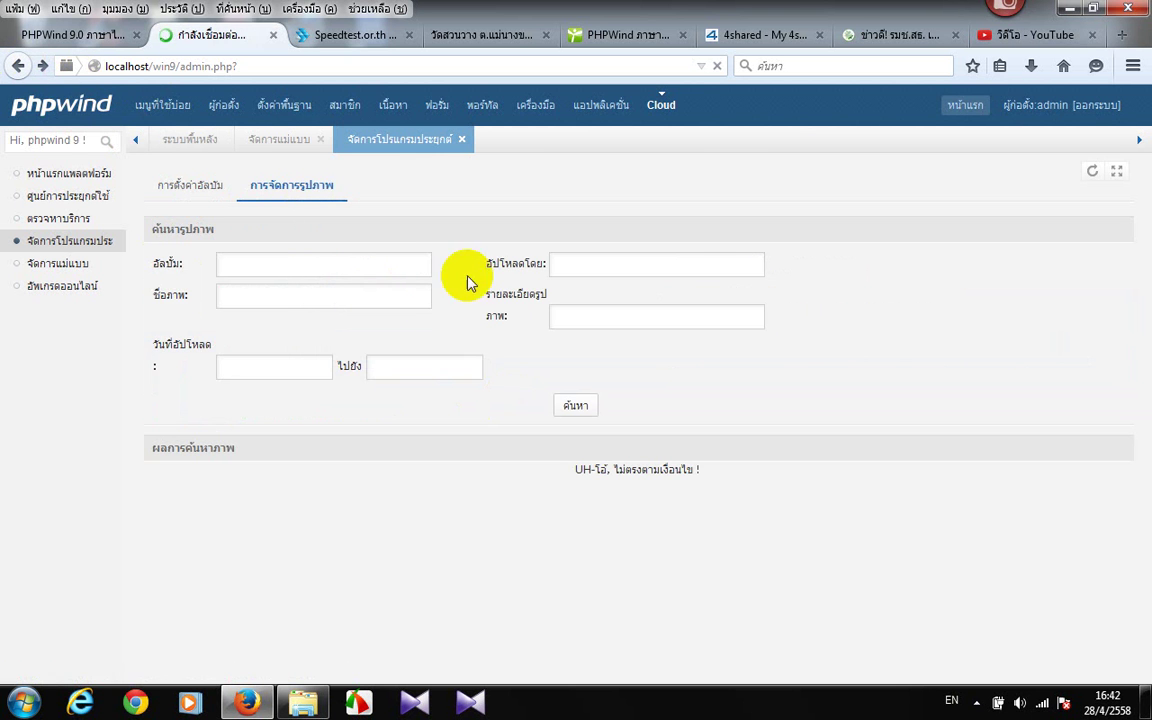
{"action": "left_click", "coordinate": [16, 65]}
Enable member-info and thread display for the zodiac app with Sina as its source, submit, and go back to the apps list
{"action": "scroll", "coordinate": [429, 357], "scroll_direction": "down", "scroll_amount": 2}
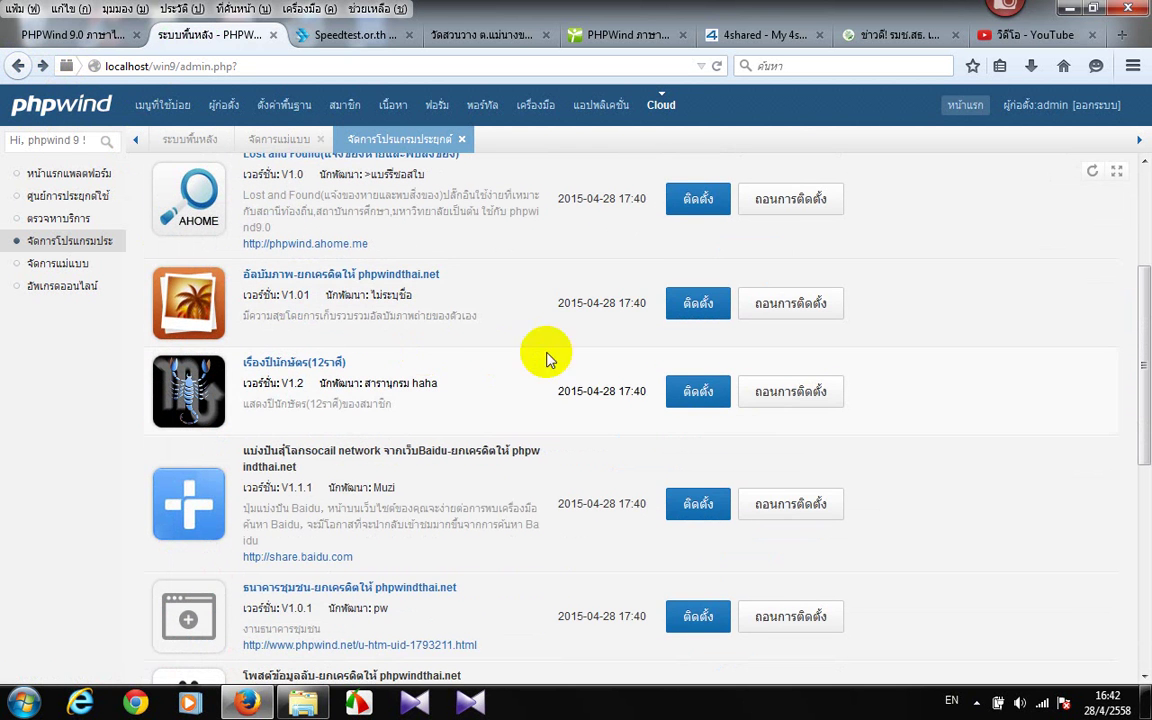
{"action": "left_click", "coordinate": [698, 391]}
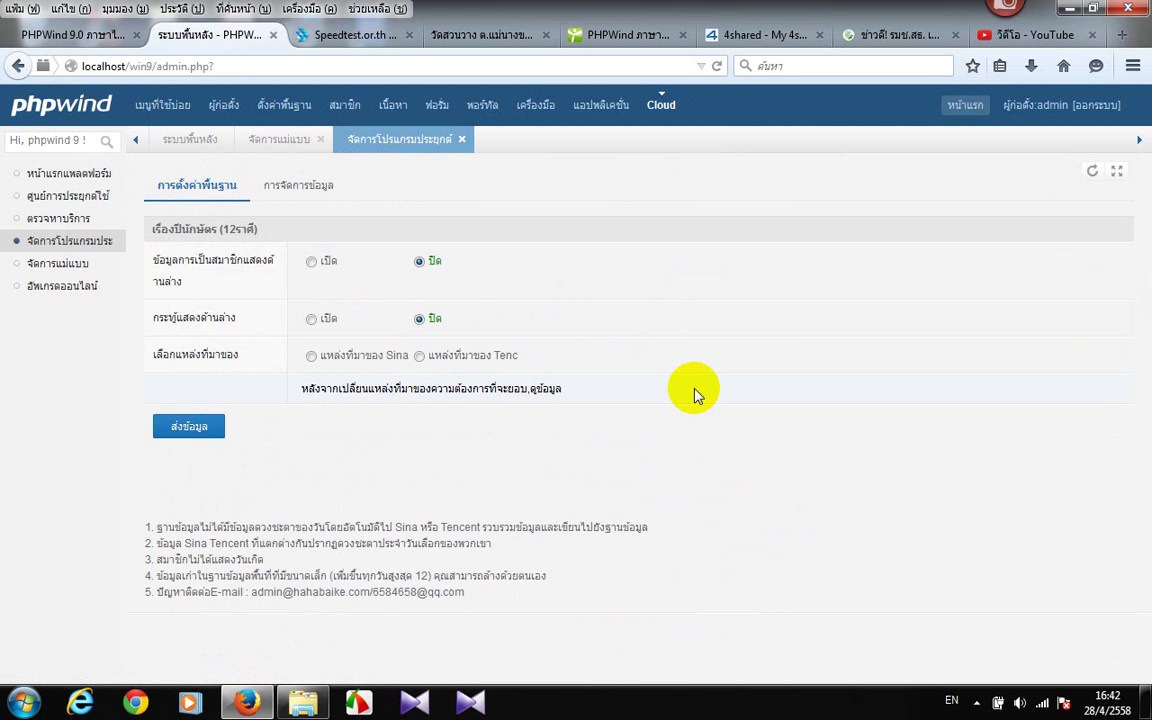
{"action": "left_click", "coordinate": [314, 318]}
{"action": "left_click", "coordinate": [311, 357]}
{"action": "left_click", "coordinate": [187, 432]}
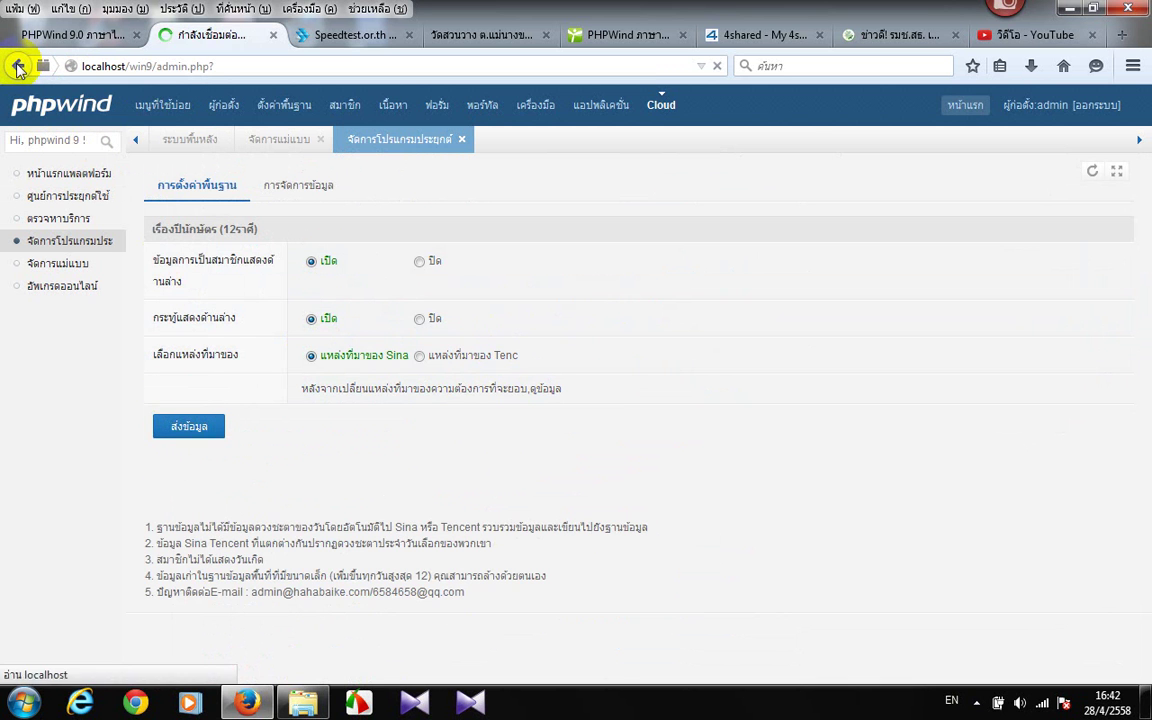
{"action": "left_click", "coordinate": [19, 66]}
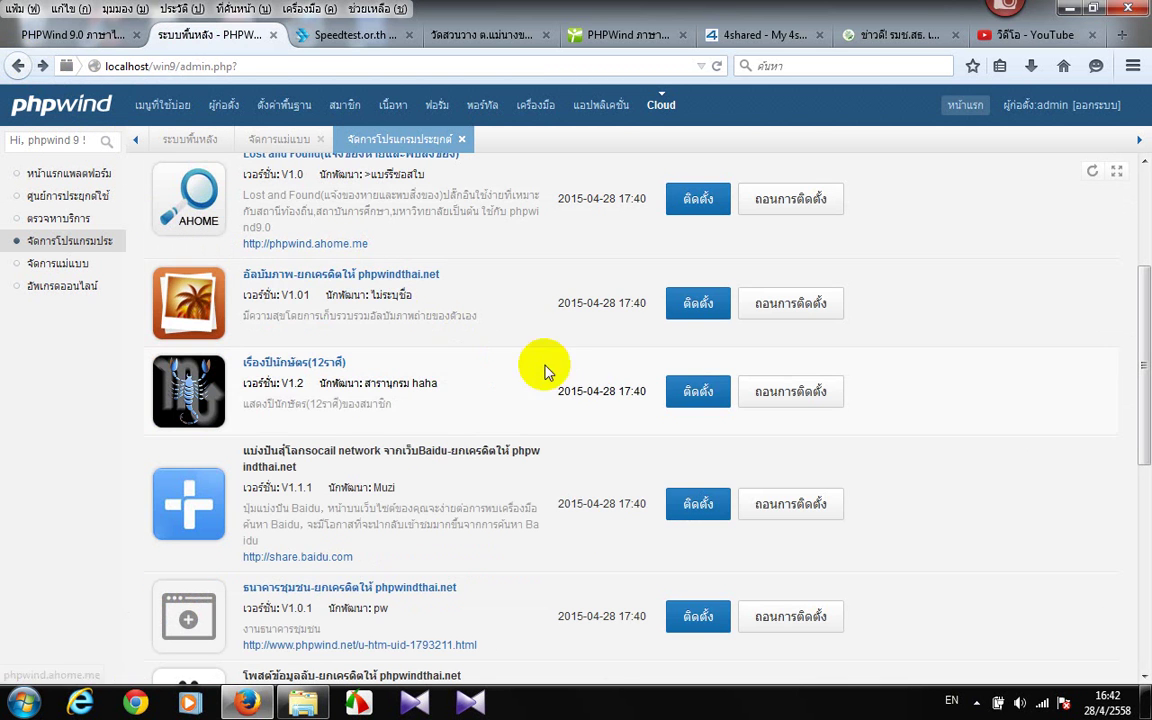
Open the Baidu social network sharing app's settings, enable the share button, and submit
{"action": "left_click", "coordinate": [698, 506]}
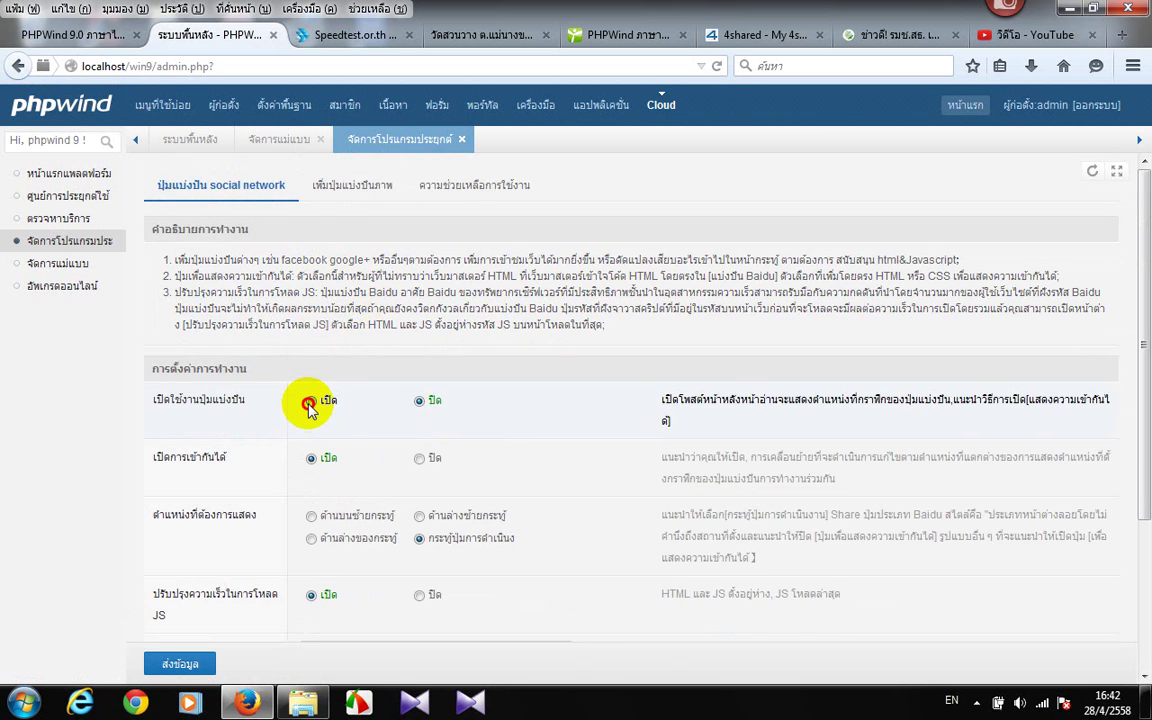
{"action": "left_click", "coordinate": [309, 404]}
{"action": "scroll", "coordinate": [312, 420], "scroll_direction": "down", "scroll_amount": 3}
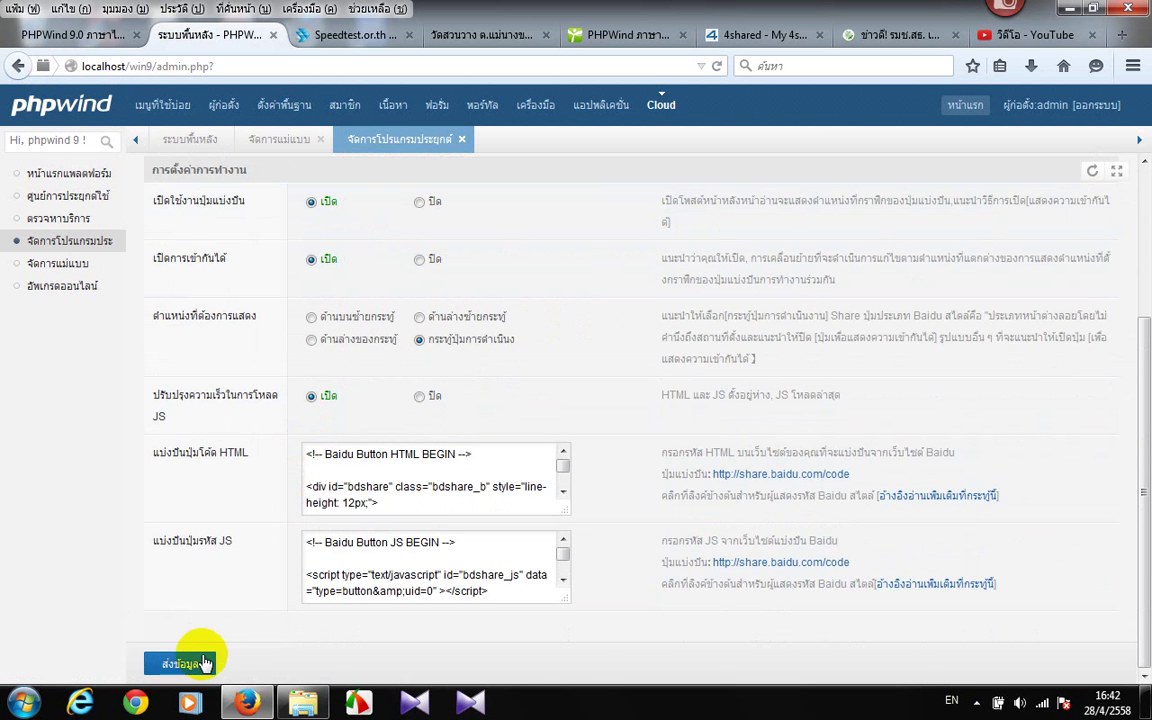
{"action": "left_click", "coordinate": [195, 655]}
{"action": "scroll", "coordinate": [300, 400], "scroll_direction": "up", "scroll_amount": 5}
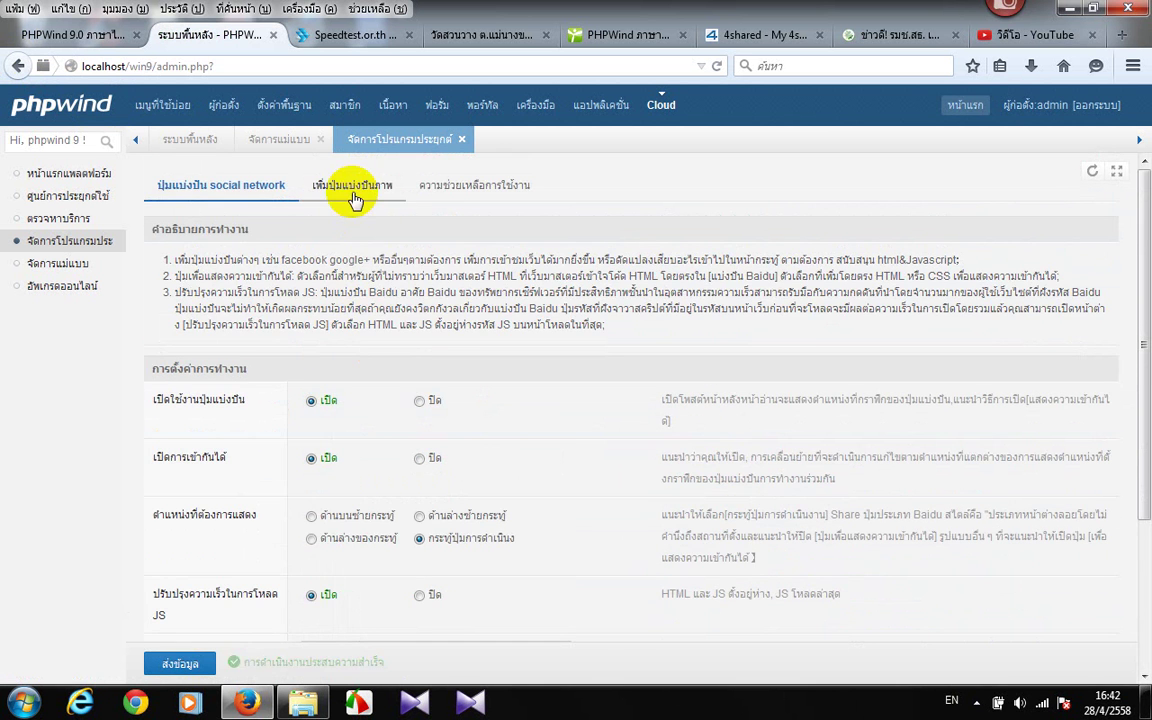
Enable the image share button (เพิ่มปุ่มแบ่งปันภาพ) of the Baidu sharing app, submit, and go back to the apps list
{"action": "left_click", "coordinate": [352, 193]}
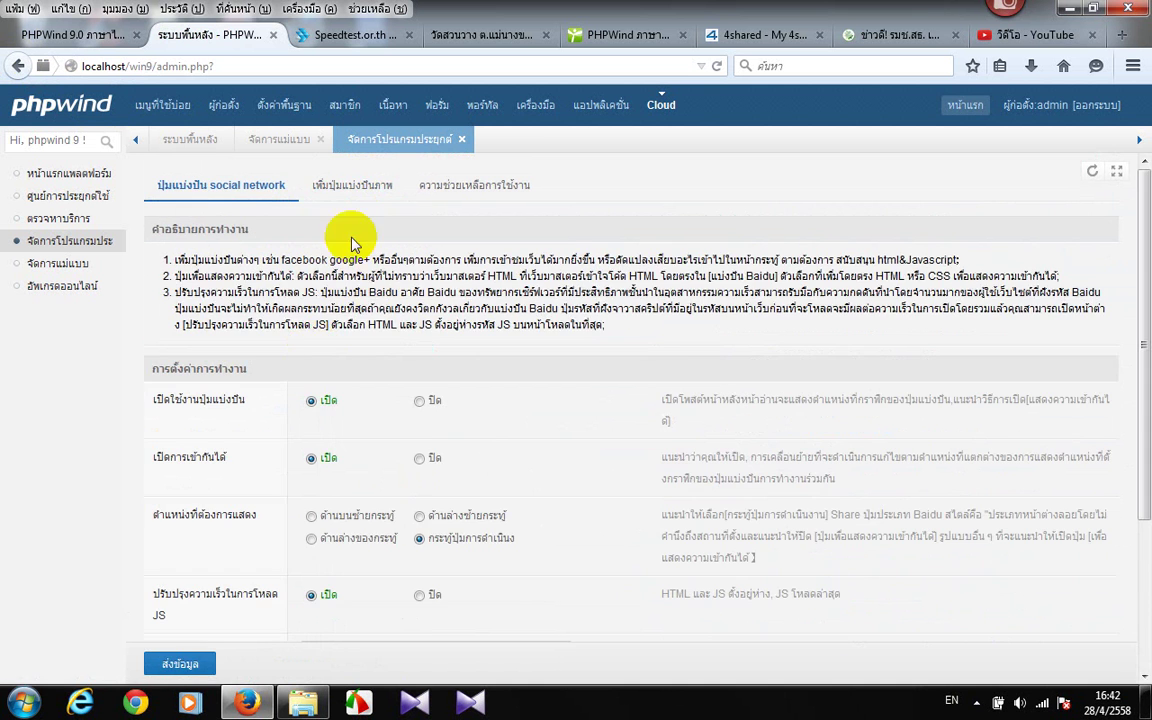
{"action": "left_click", "coordinate": [350, 195]}
{"action": "left_click", "coordinate": [312, 354]}
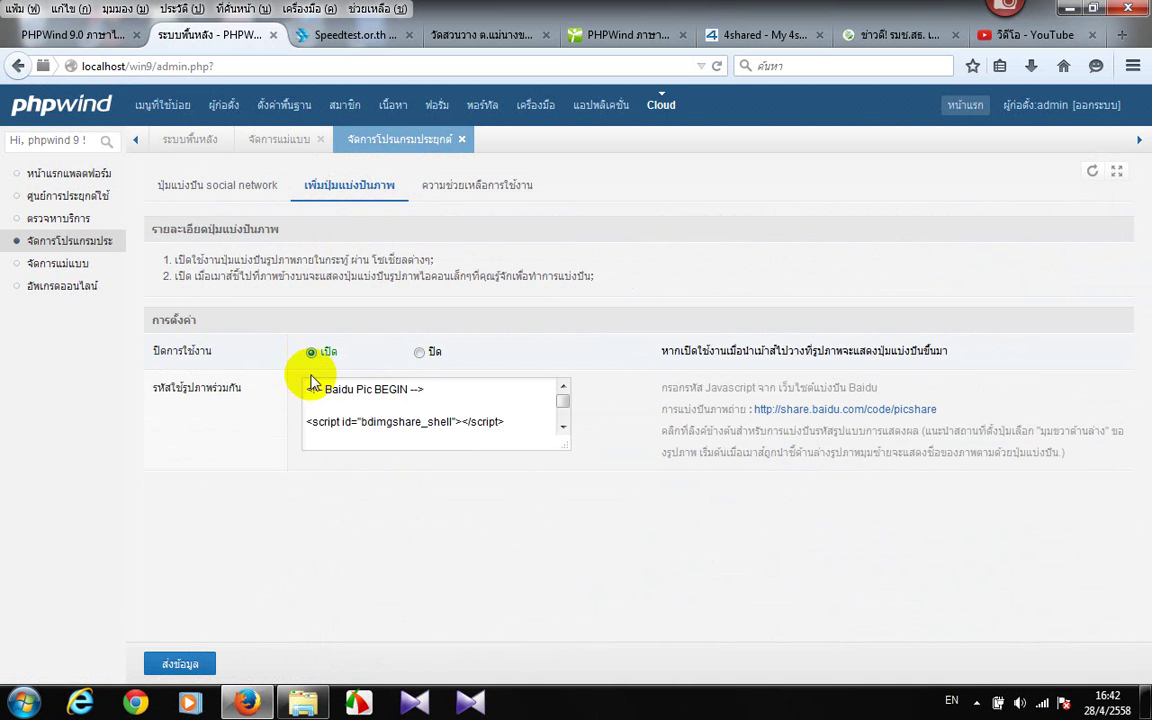
{"action": "left_click", "coordinate": [185, 666]}
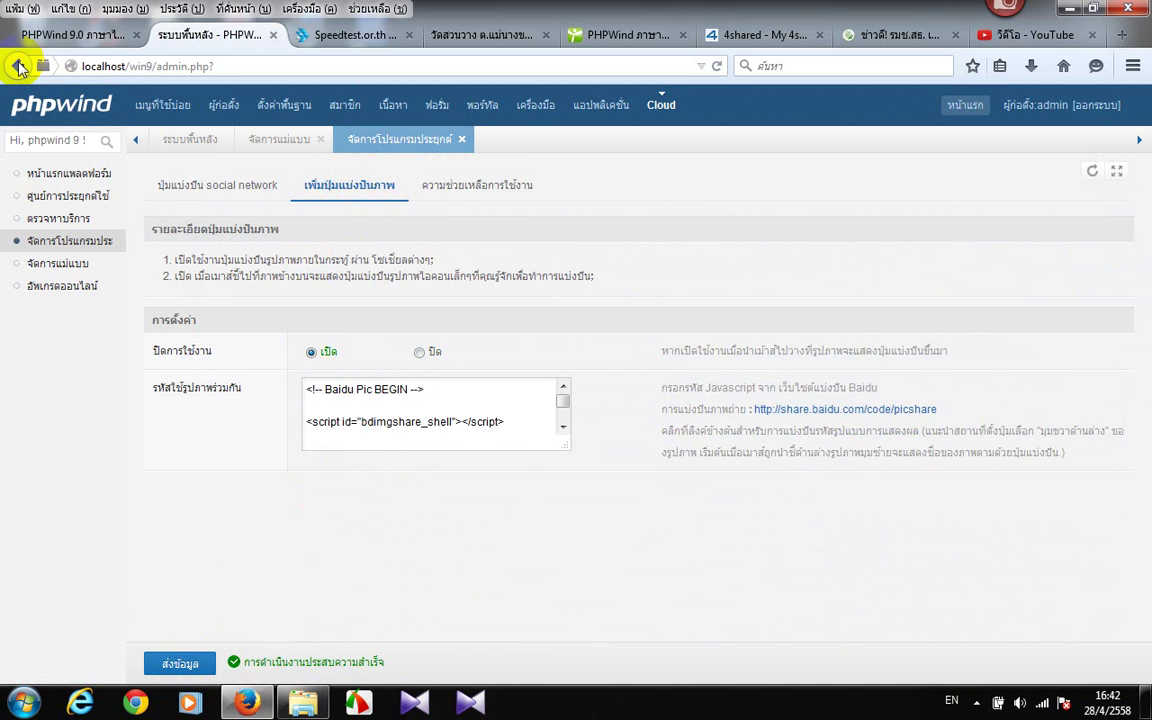
{"action": "left_click", "coordinate": [18, 66]}
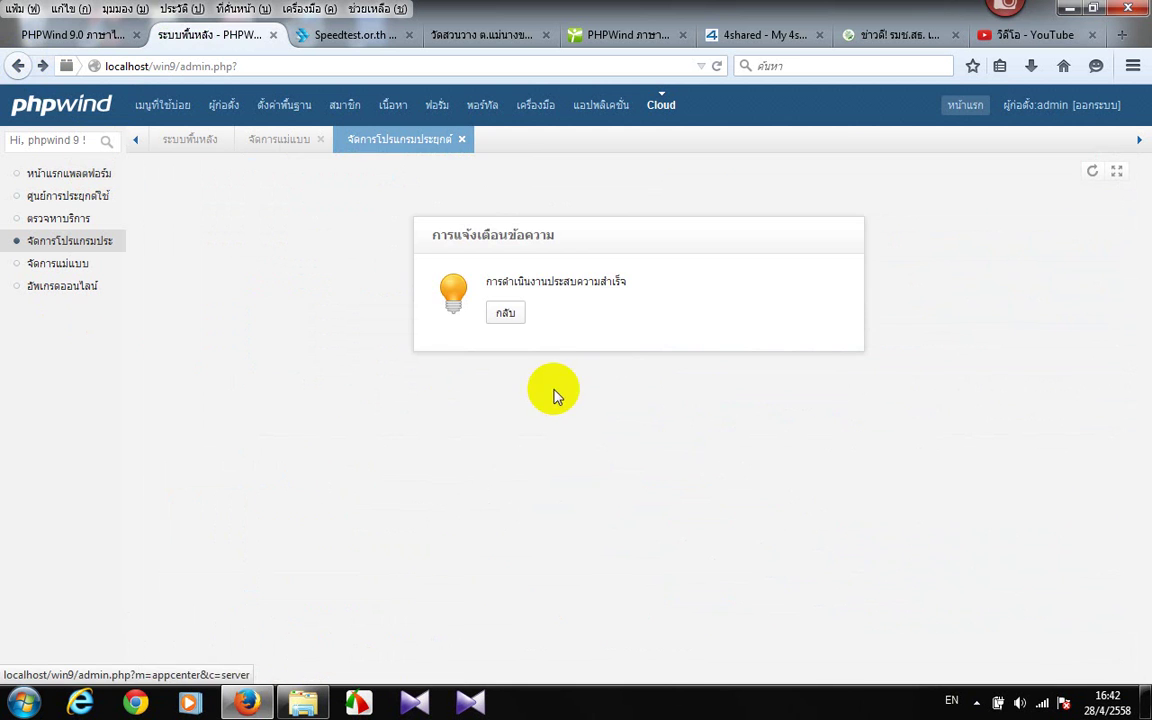
{"action": "left_click", "coordinate": [510, 316]}
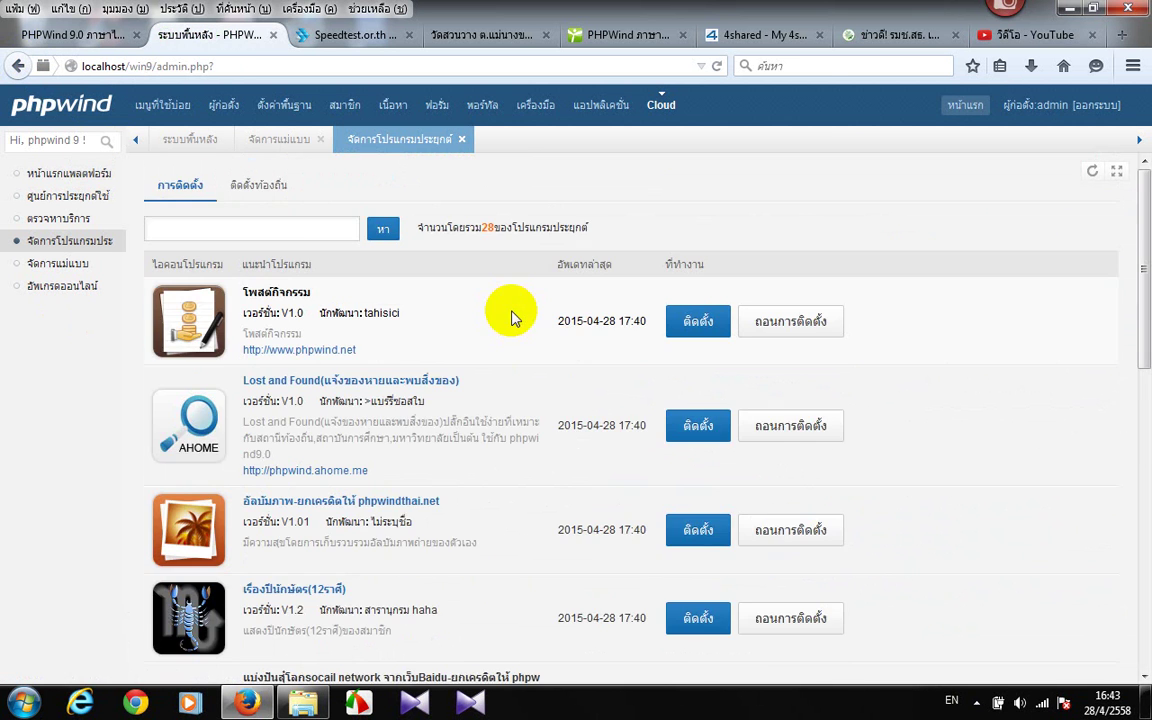
Enable the community bank app with เงิน(บาท) as its credit type, submit, check the bank log, and return to the apps list
{"action": "scroll", "coordinate": [514, 316], "scroll_direction": "down", "scroll_amount": 3}
{"action": "scroll", "coordinate": [660, 465], "scroll_direction": "down", "scroll_amount": 2}
{"action": "left_click", "coordinate": [702, 499]}
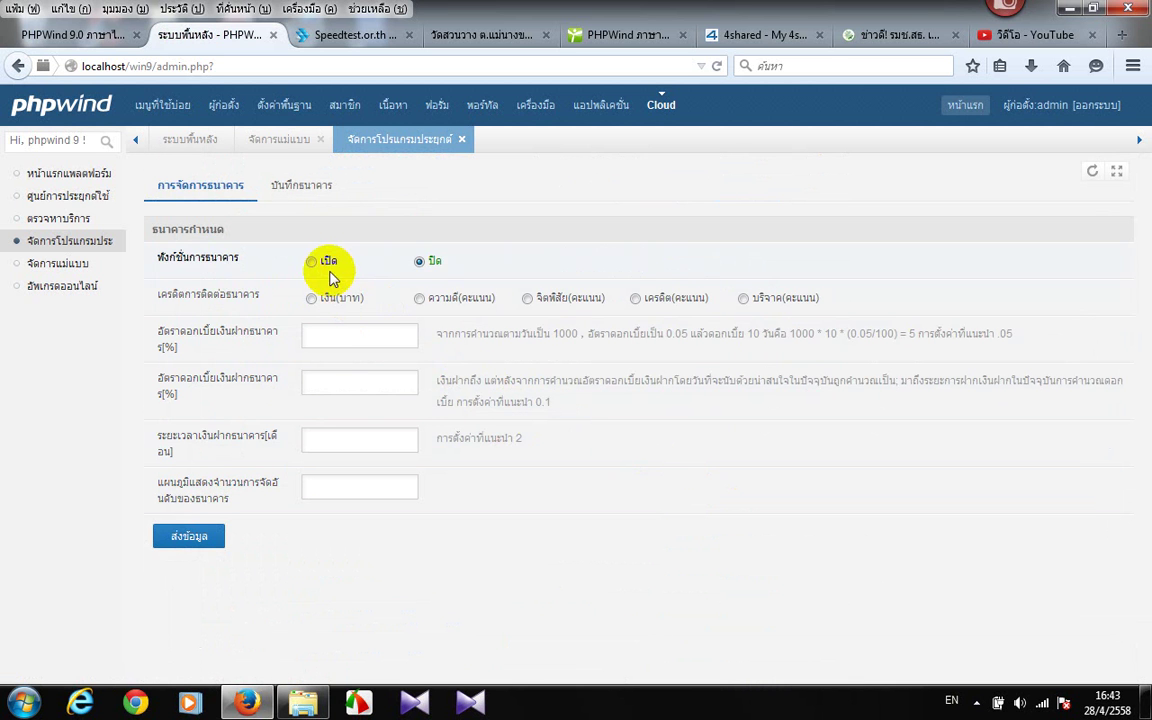
{"action": "left_click", "coordinate": [314, 262]}
{"action": "left_click", "coordinate": [312, 299]}
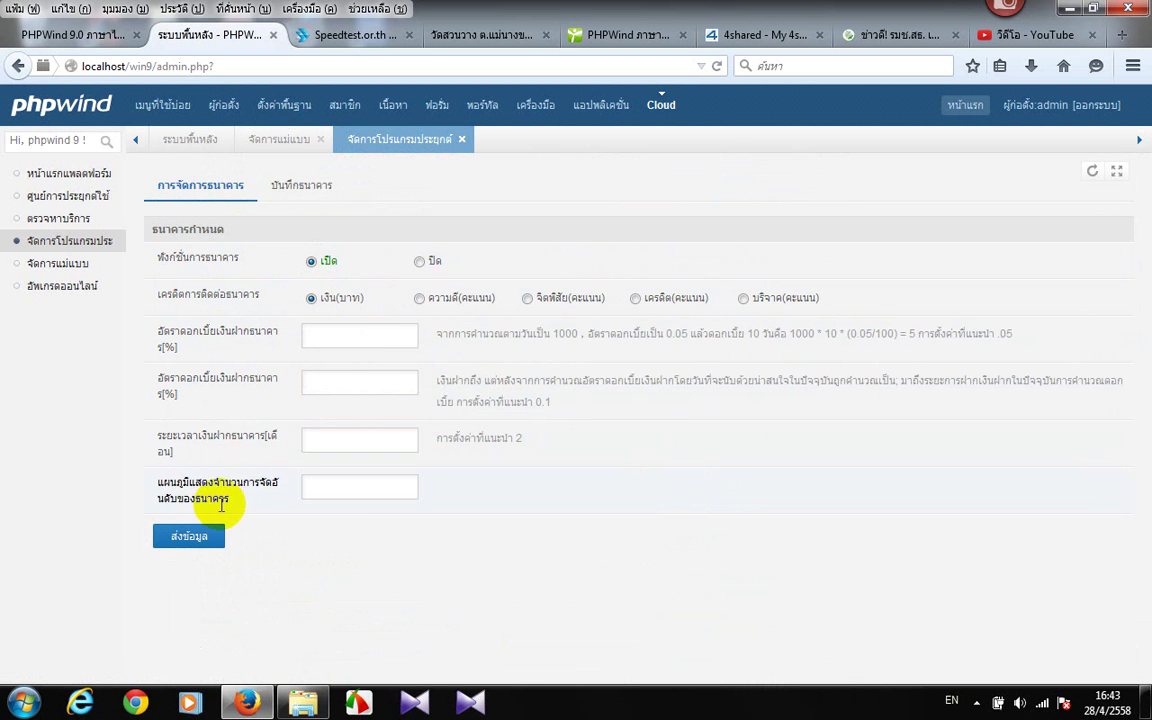
{"action": "left_click", "coordinate": [197, 536]}
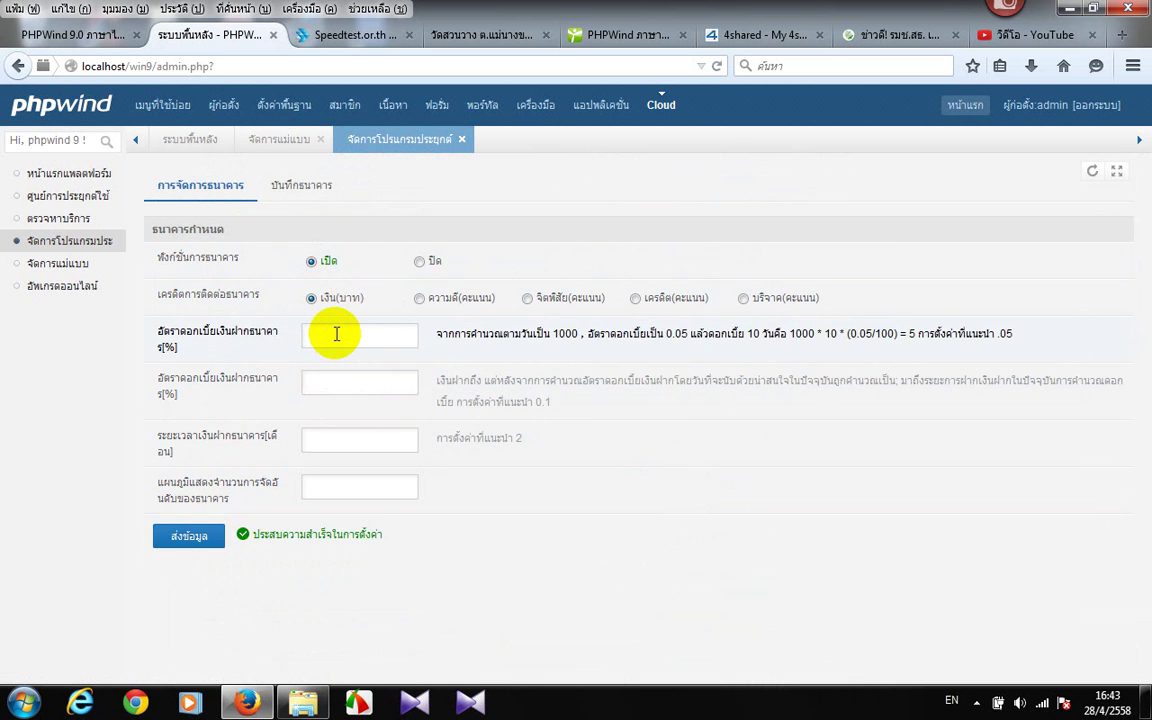
{"action": "left_click", "coordinate": [295, 188]}
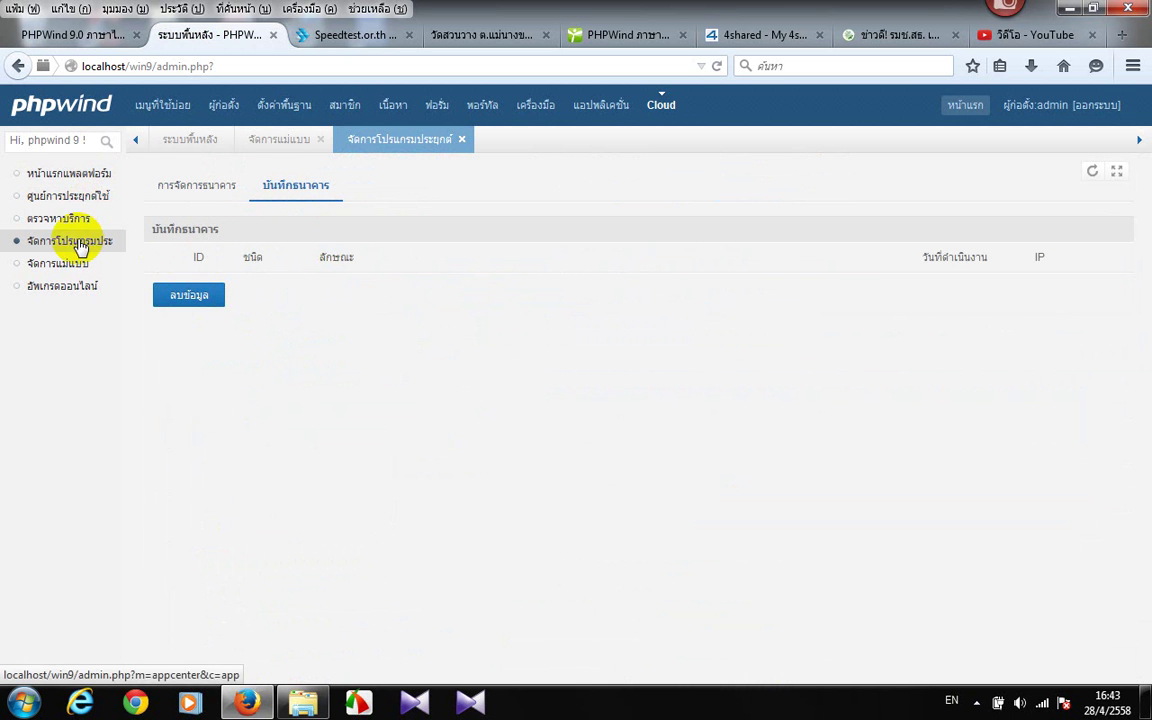
{"action": "left_click", "coordinate": [20, 63]}
{"action": "left_click", "coordinate": [20, 63]}
Enable the information posting function of the โพสต์ข้อมูลลับ app for all three administration groups, submit, and return to the apps list
{"action": "scroll", "coordinate": [478, 361], "scroll_direction": "down", "scroll_amount": 2}
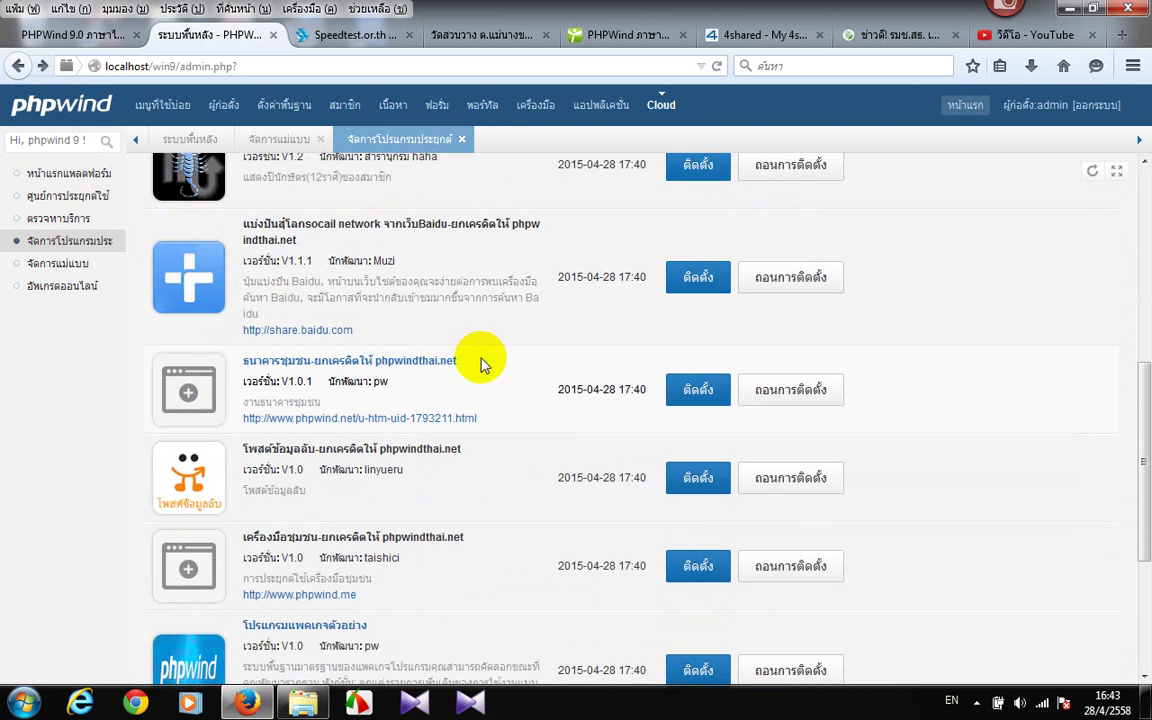
{"action": "left_click", "coordinate": [693, 473]}
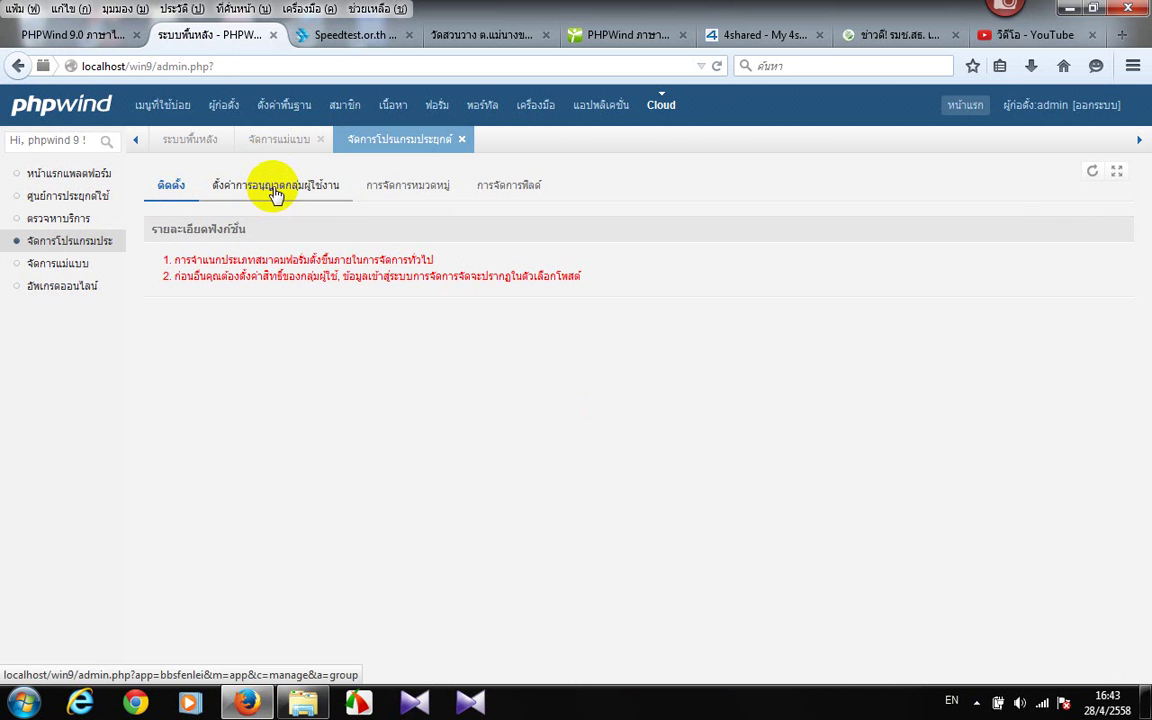
{"action": "left_click", "coordinate": [277, 194]}
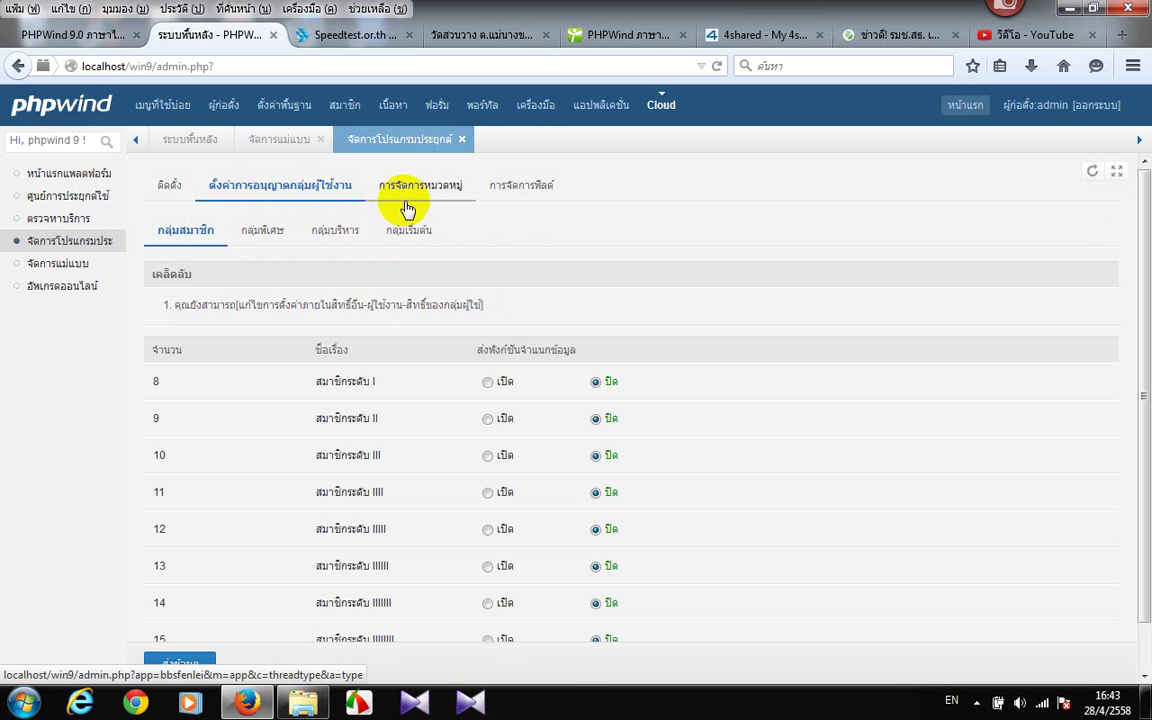
{"action": "left_click", "coordinate": [330, 231]}
{"action": "left_click", "coordinate": [495, 382]}
{"action": "left_click", "coordinate": [494, 420]}
{"action": "left_click", "coordinate": [494, 456]}
{"action": "left_click", "coordinate": [190, 500]}
{"action": "left_click", "coordinate": [440, 188]}
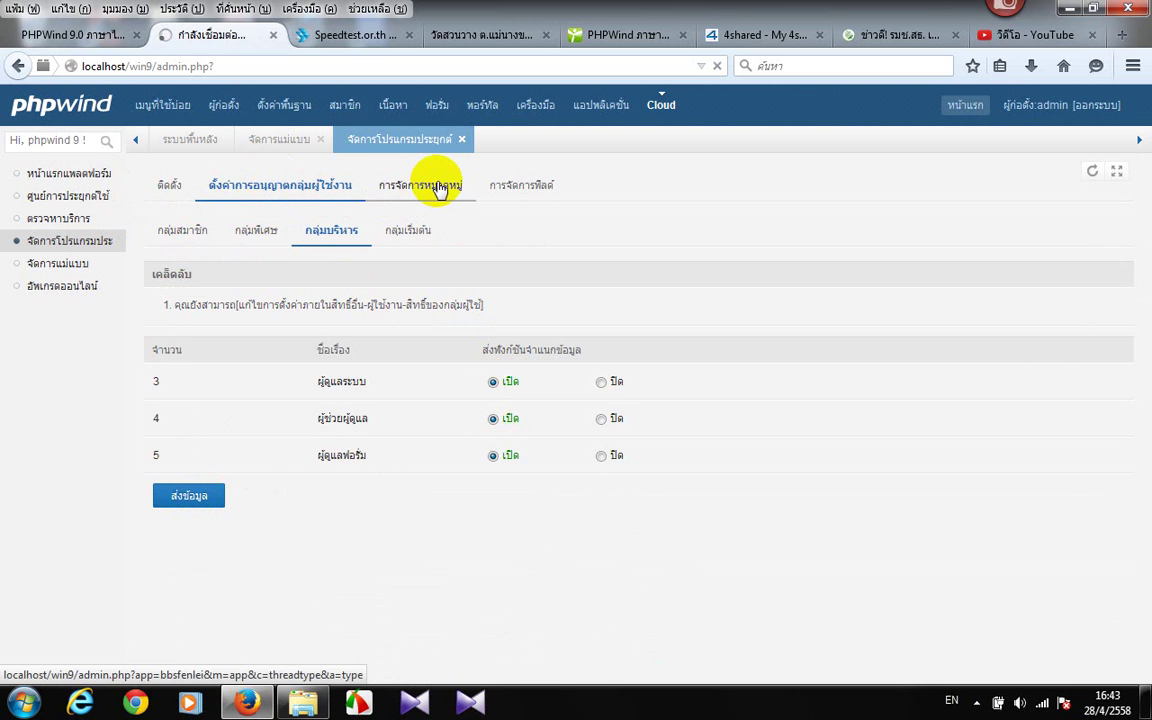
{"action": "left_click", "coordinate": [20, 66]}
{"action": "left_click", "coordinate": [20, 66]}
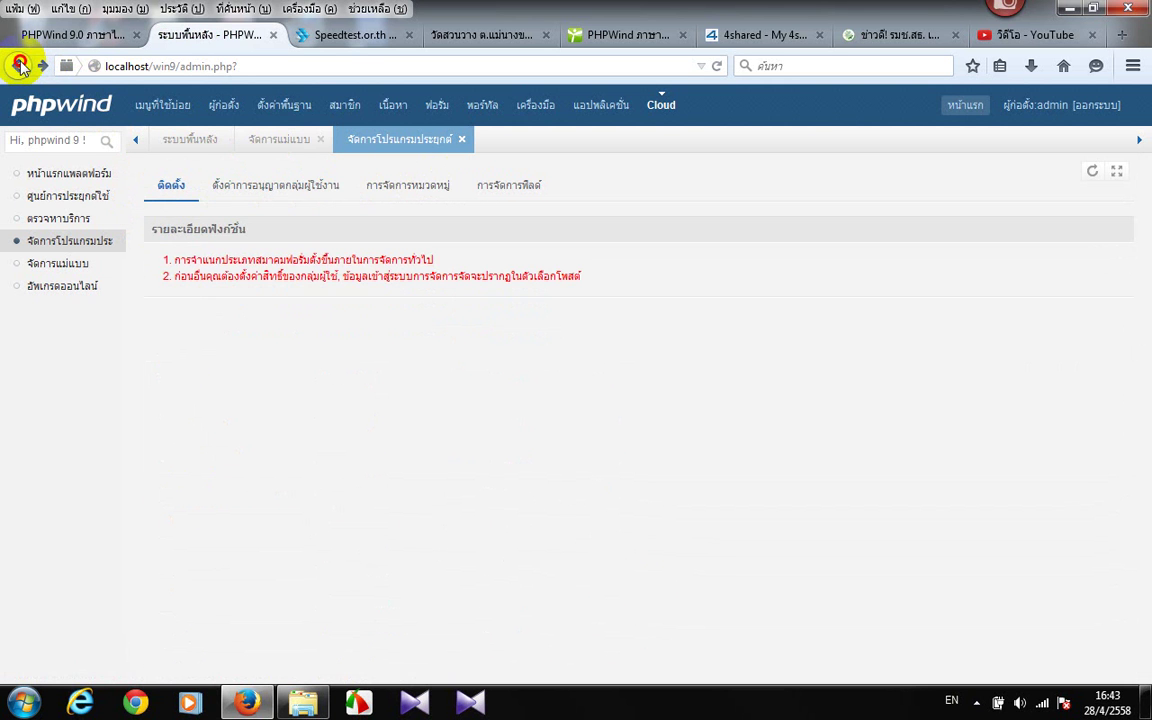
Look over the settings page of the community tools app (เครื่องมือชุมชน) and go back to the apps list
{"action": "scroll", "coordinate": [570, 356], "scroll_direction": "down", "scroll_amount": 2}
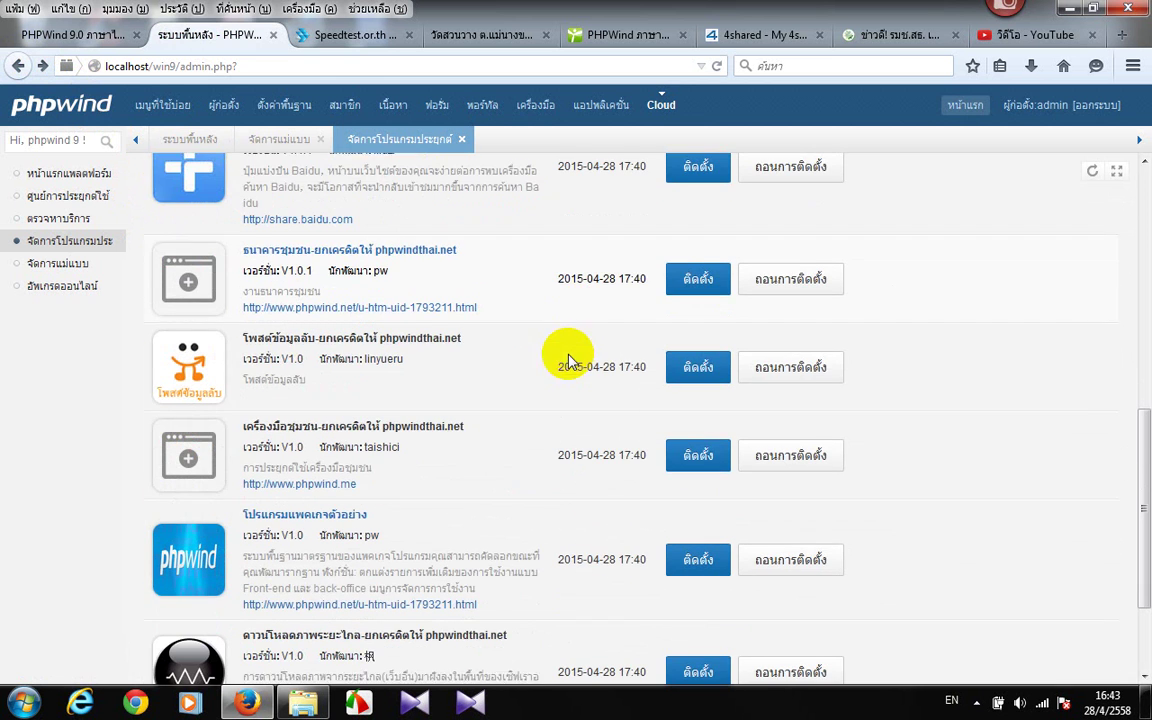
{"action": "left_click", "coordinate": [700, 452]}
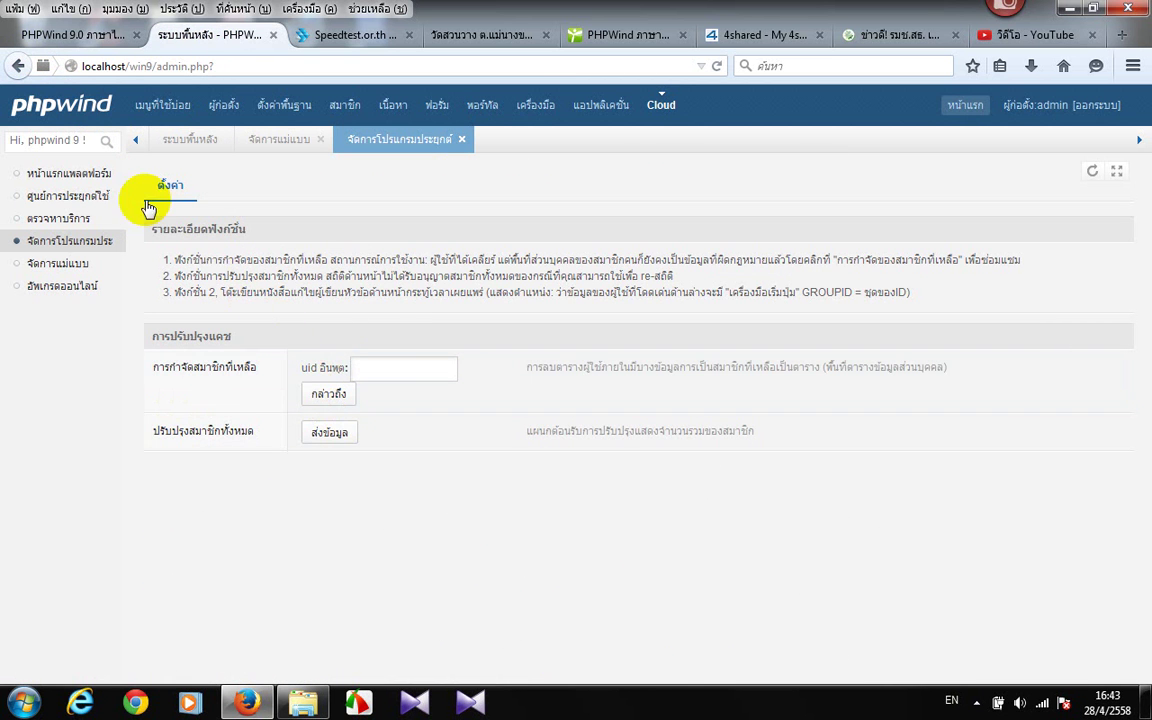
{"action": "left_click", "coordinate": [21, 67]}
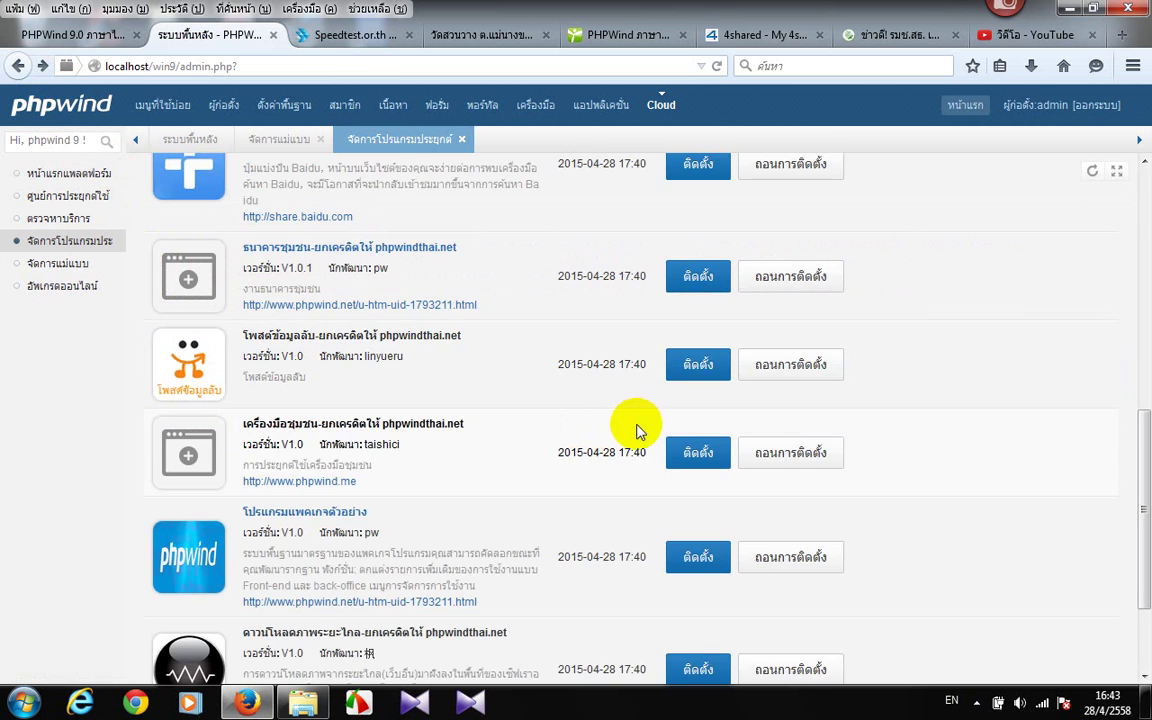
Submit the sample package app's settings with checkboxes 1 and 2 ticked, and go back to the apps list
{"action": "scroll", "coordinate": [640, 425], "scroll_direction": "down", "scroll_amount": 2}
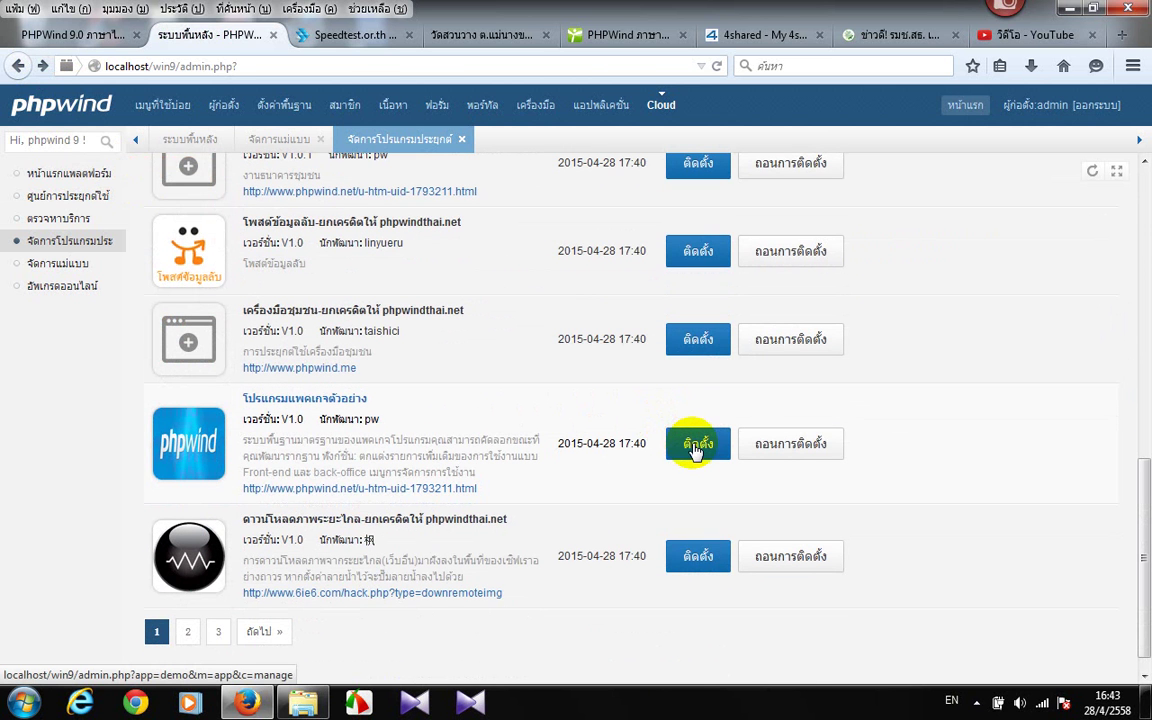
{"action": "left_click", "coordinate": [697, 446]}
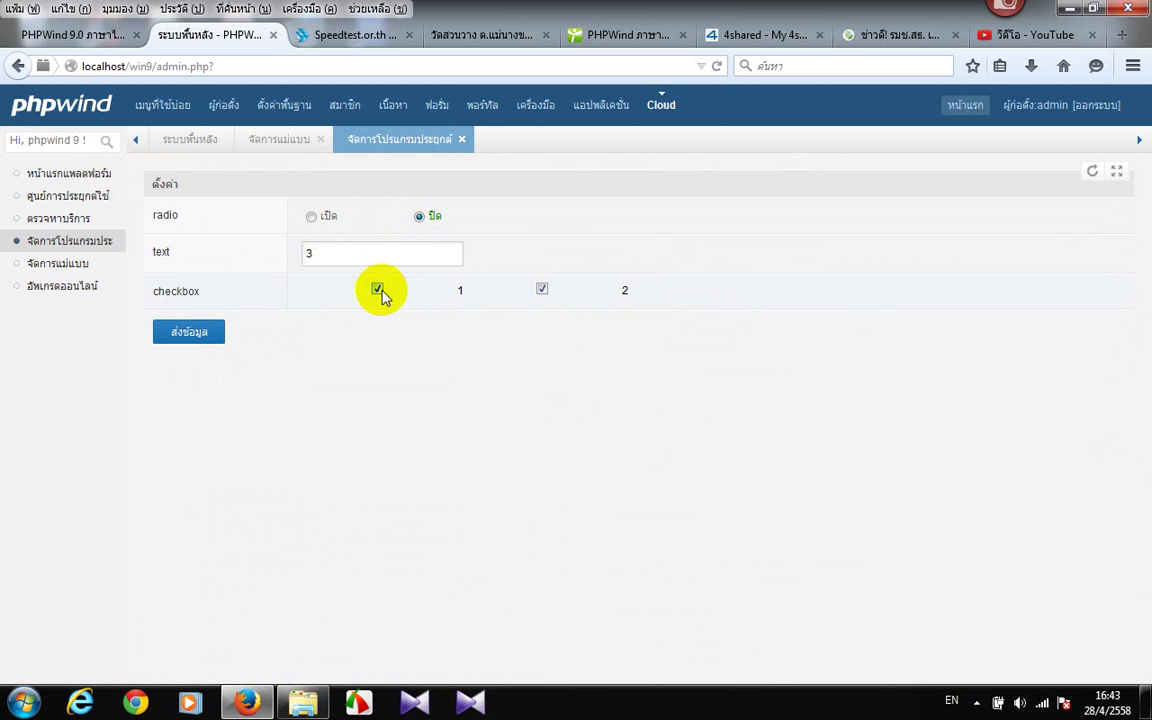
{"action": "left_click", "coordinate": [187, 334]}
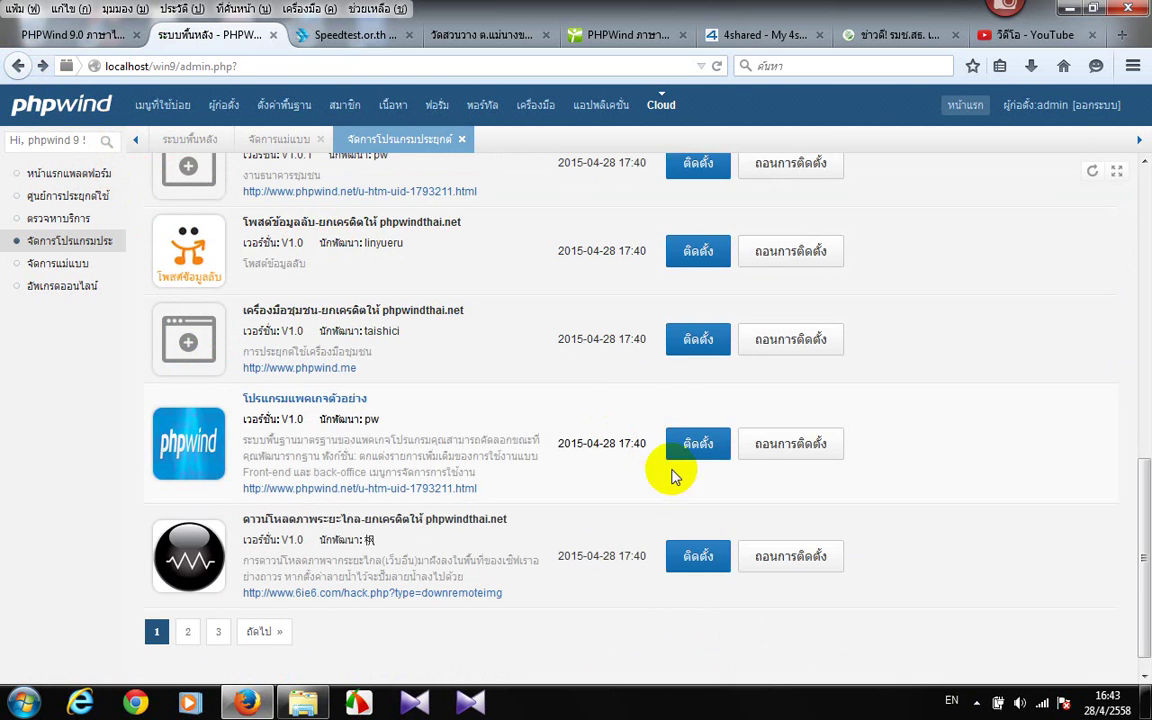
Enable the remote image download plug-in for jpg, png, gif, jpeg and bmp and the whole กลุ่มผู้บริหาร group, and submit
{"action": "scroll", "coordinate": [680, 500], "scroll_direction": "down", "scroll_amount": 1}
{"action": "left_click", "coordinate": [698, 533]}
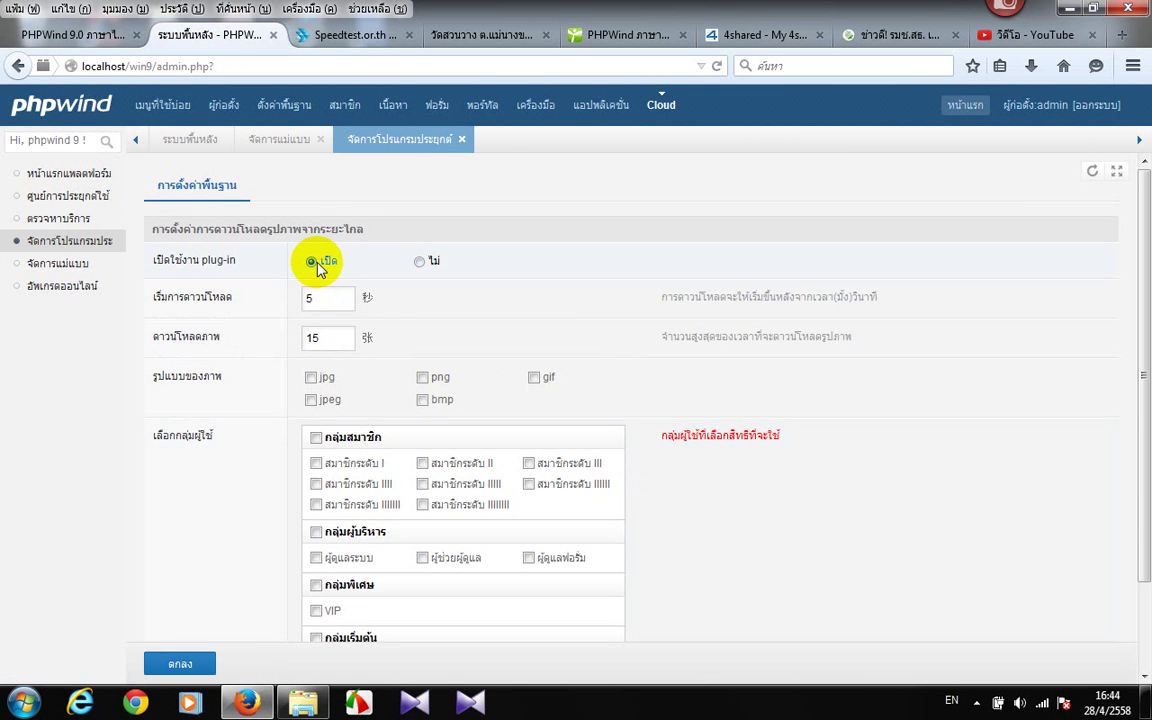
{"action": "left_click", "coordinate": [311, 377]}
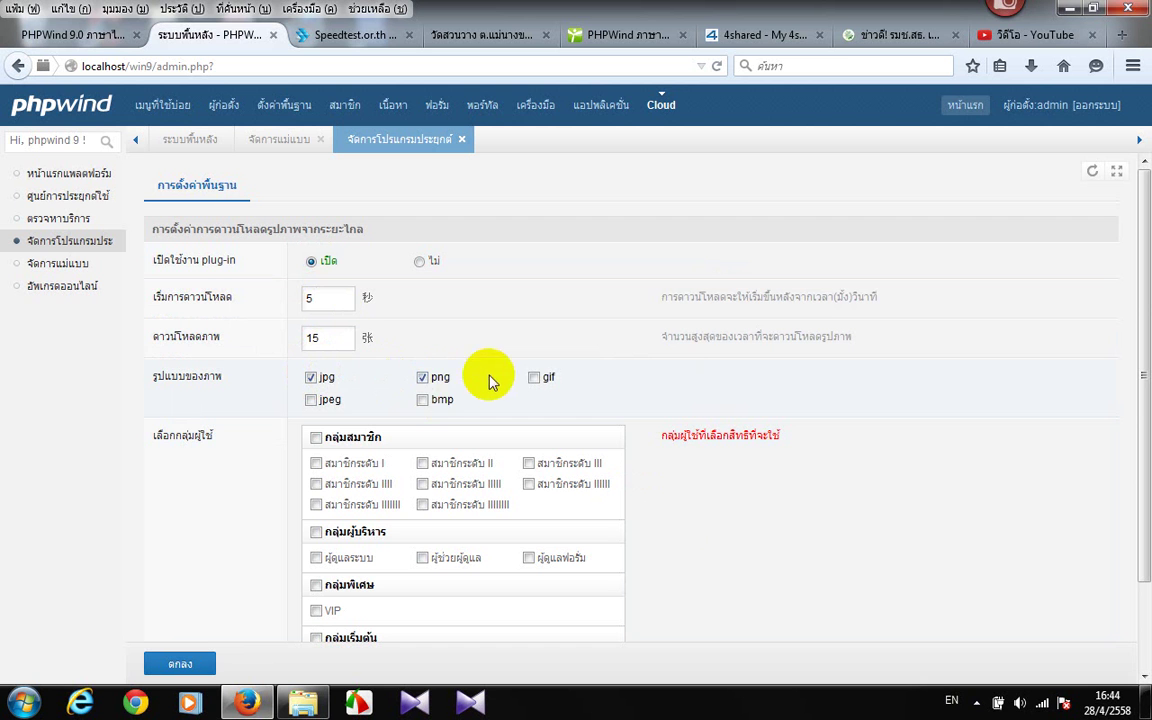
{"action": "left_click", "coordinate": [311, 399]}
{"action": "scroll", "coordinate": [417, 331], "scroll_direction": "down", "scroll_amount": 2}
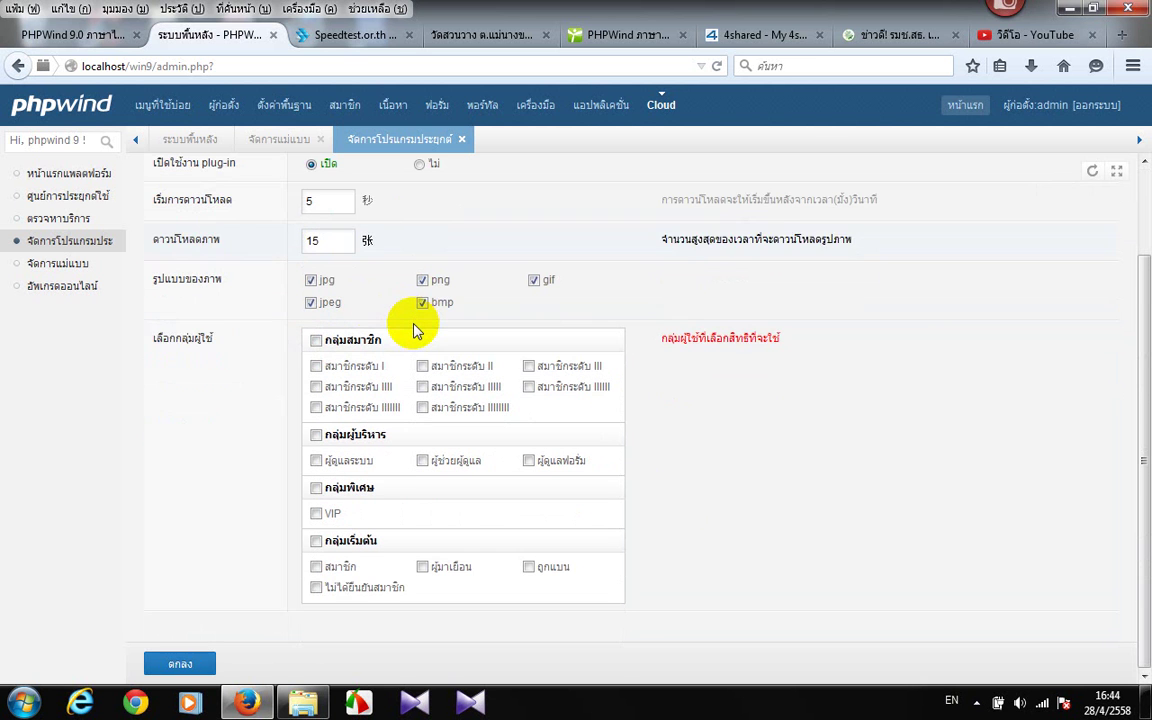
{"action": "left_click", "coordinate": [317, 436]}
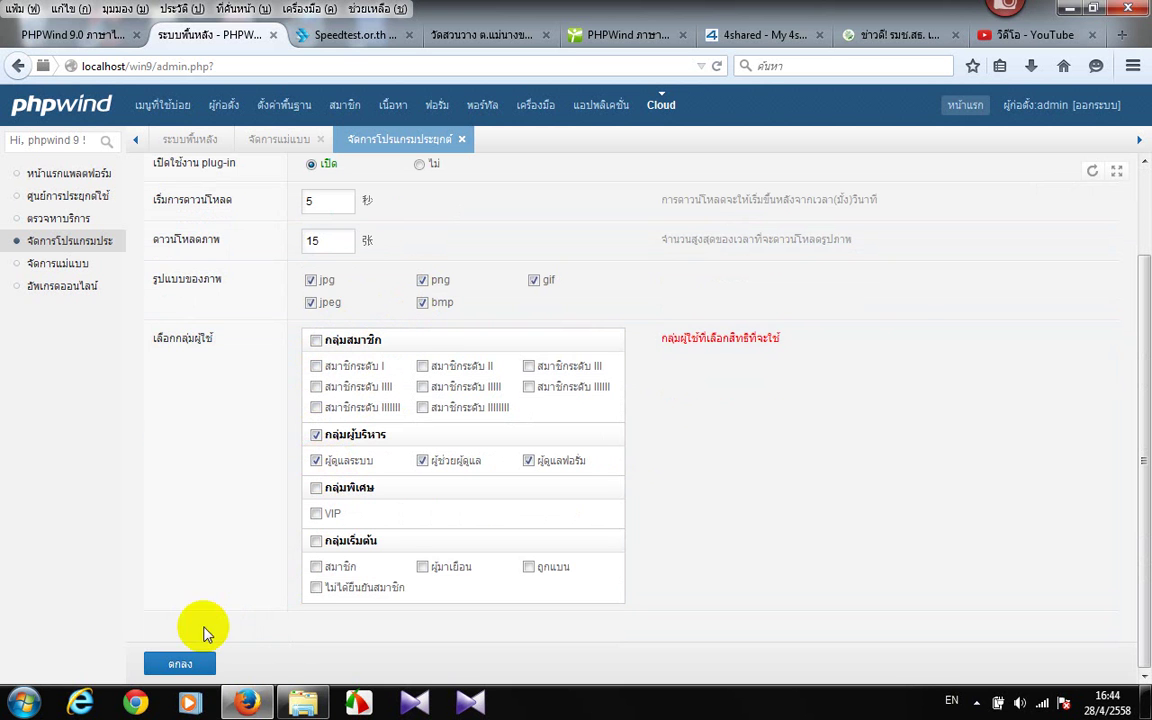
{"action": "left_click", "coordinate": [190, 665]}
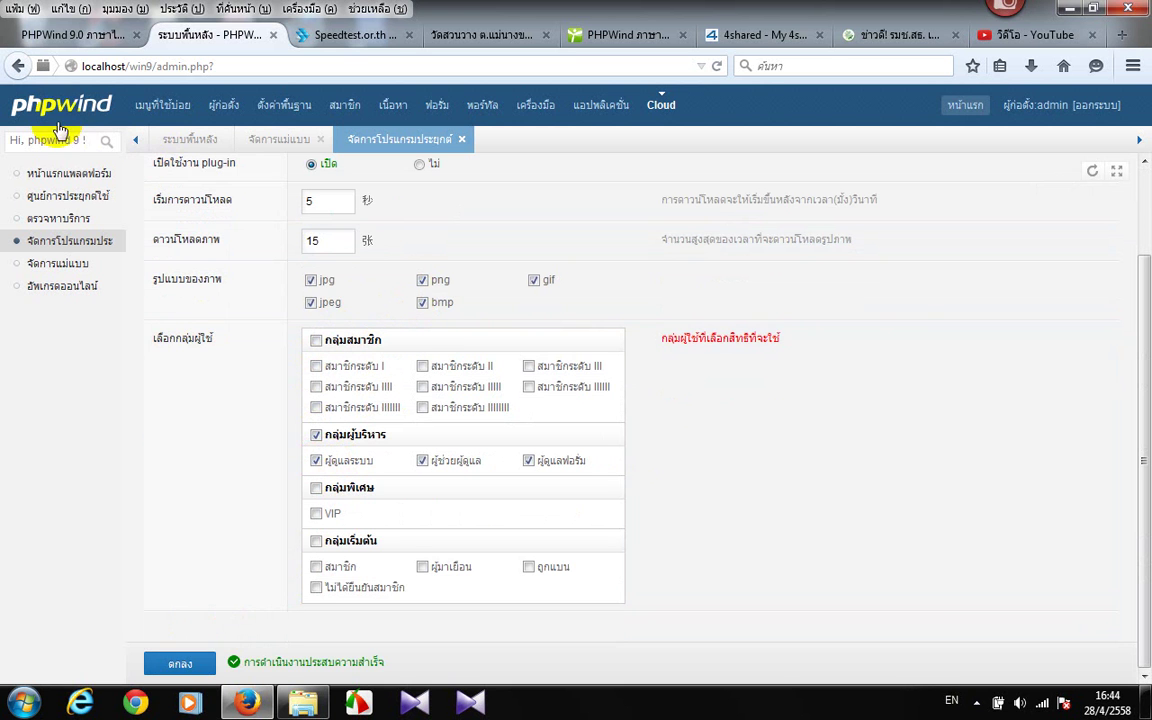
Go back to the installed apps list and open its second page
{"action": "left_click", "coordinate": [20, 66]}
{"action": "left_click", "coordinate": [20, 66]}
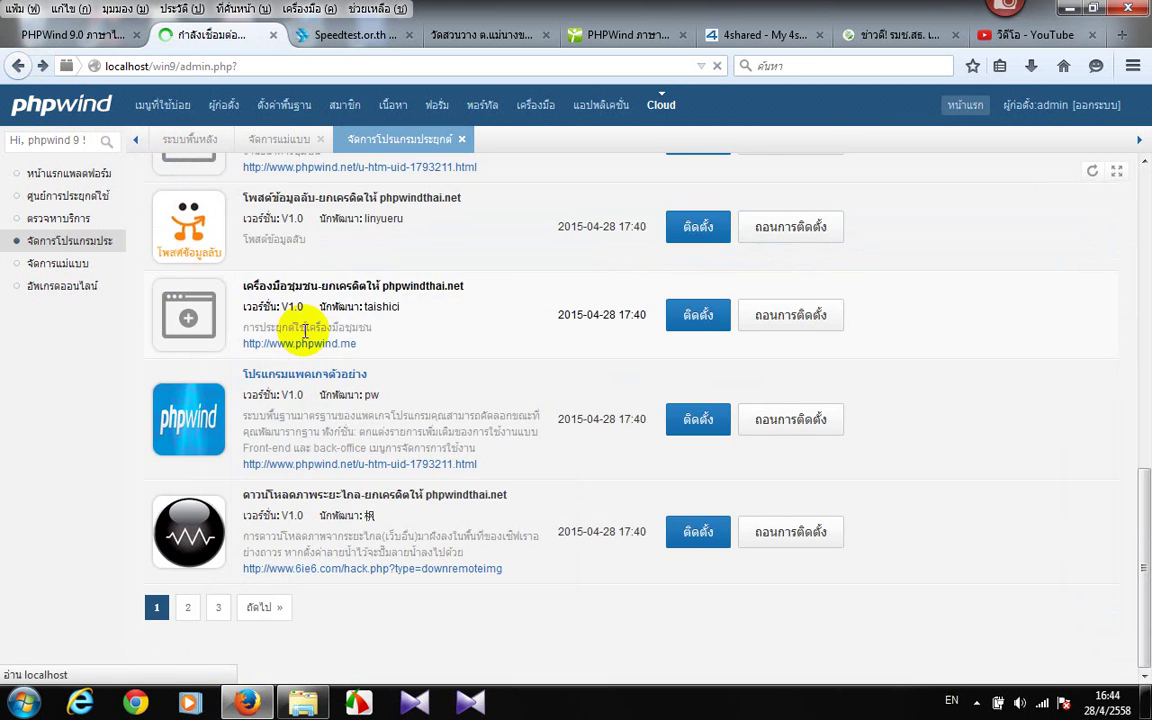
{"action": "left_click", "coordinate": [505, 313]}
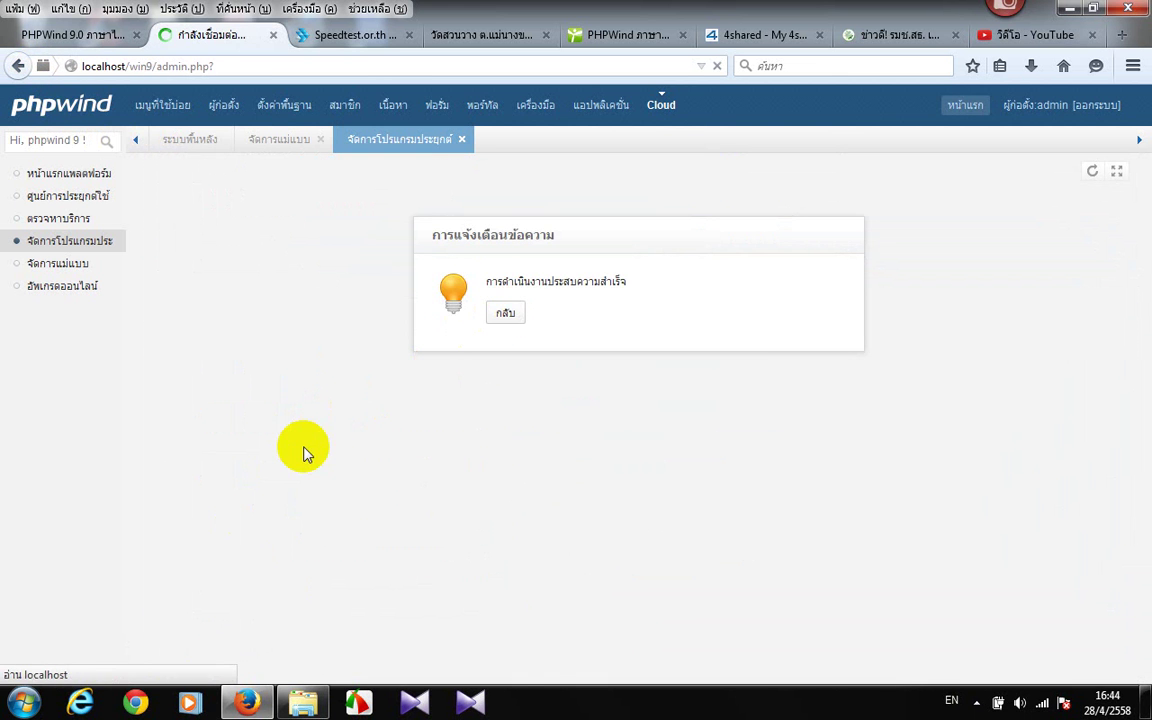
{"action": "scroll", "coordinate": [270, 540], "scroll_direction": "down", "scroll_amount": 10}
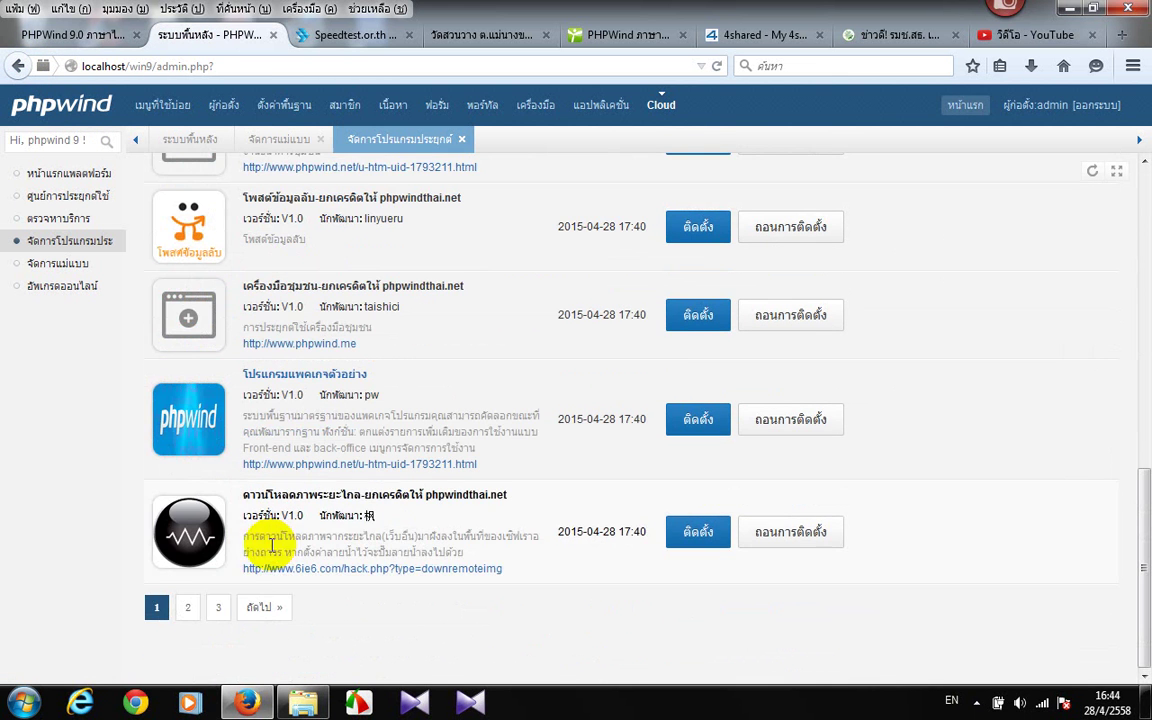
{"action": "left_click", "coordinate": [188, 607]}
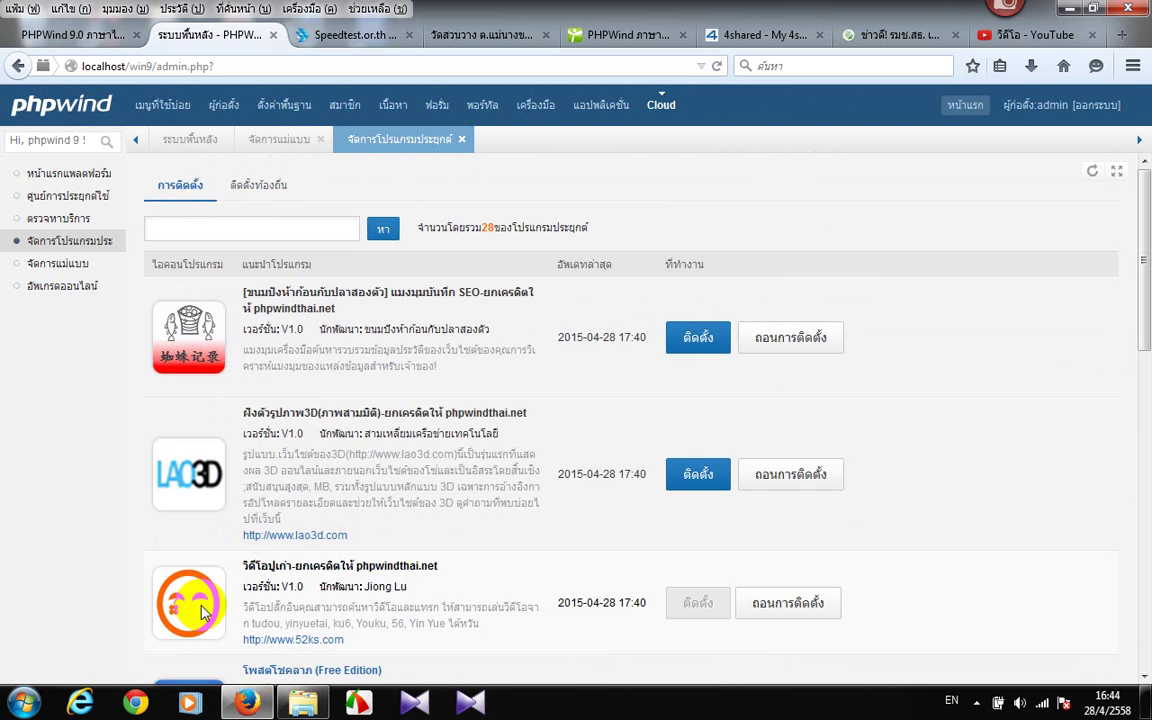
Switch on the SEO spider record app (แมงมุมบันทึก SEO), view its details page, and return to the apps list
{"action": "left_click", "coordinate": [690, 337]}
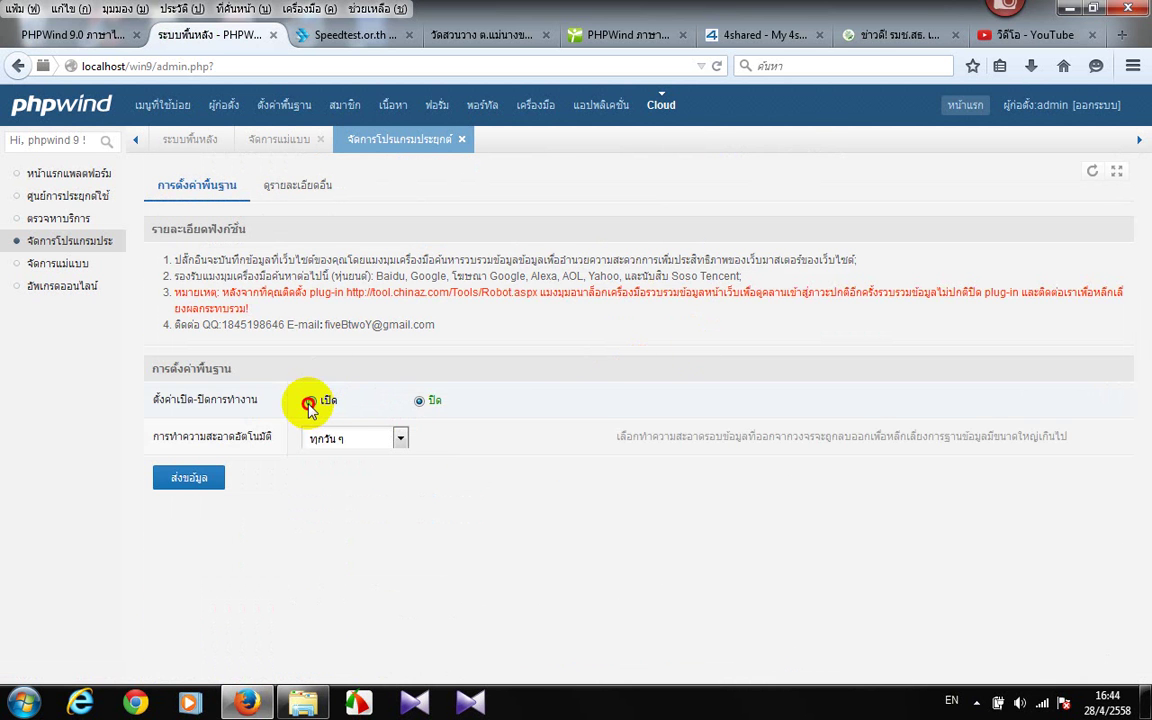
{"action": "left_click", "coordinate": [310, 404]}
{"action": "left_click", "coordinate": [288, 193]}
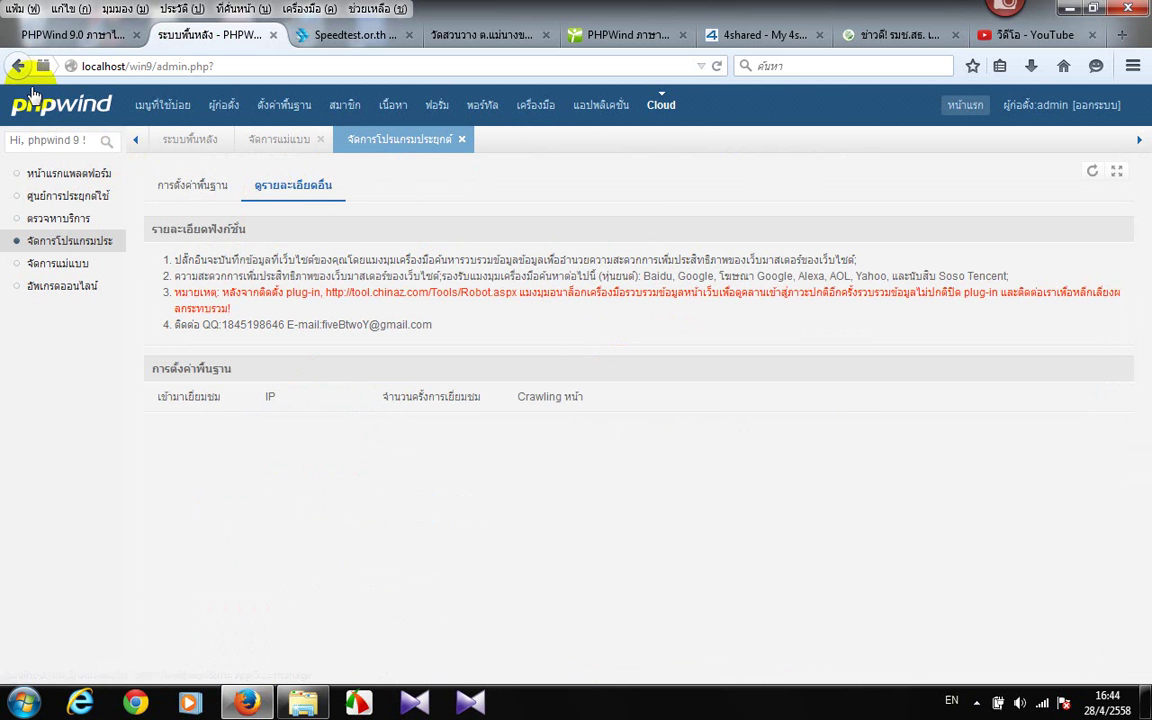
{"action": "left_click", "coordinate": [18, 66]}
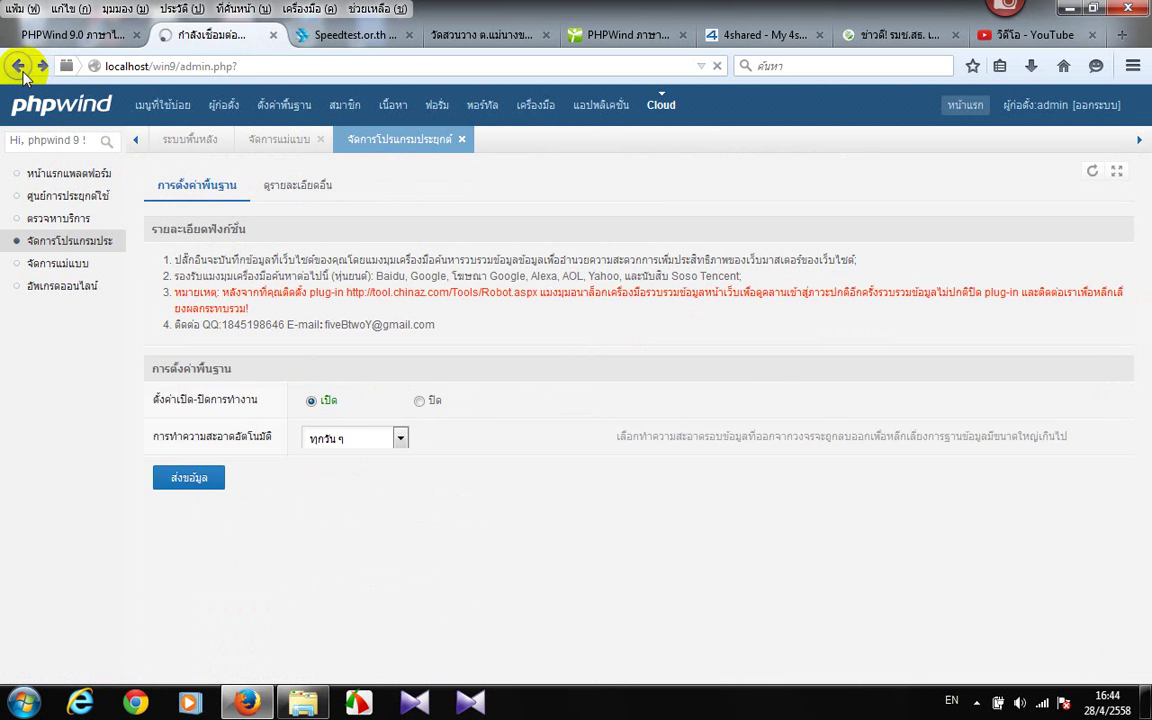
Submit the 3D image embedding app's settings switched on with width 518 and height 384, and go back to the apps list
{"action": "left_click", "coordinate": [688, 478]}
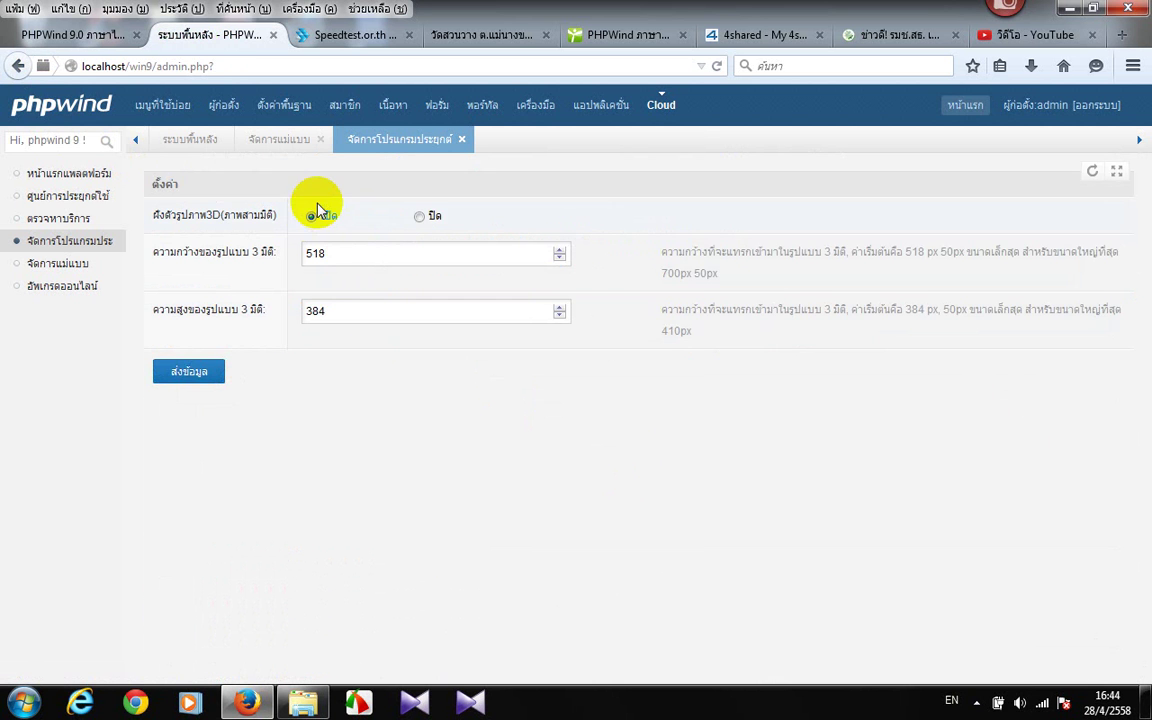
{"action": "left_click", "coordinate": [200, 374]}
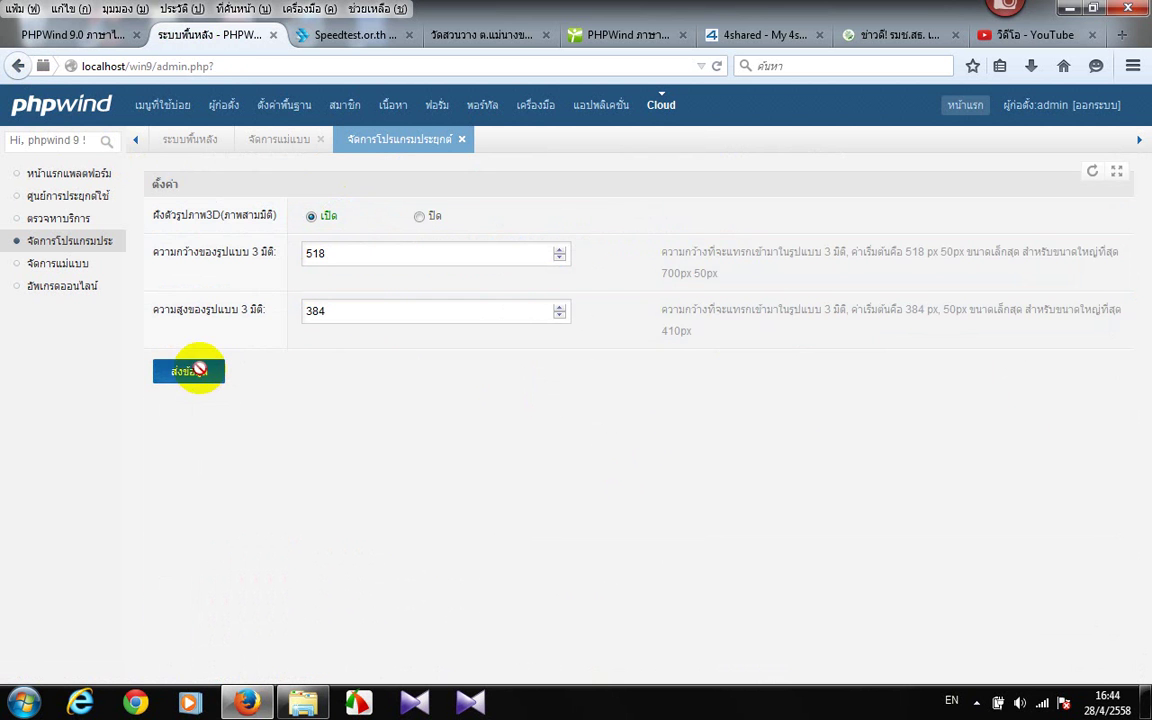
{"action": "left_click", "coordinate": [17, 66]}
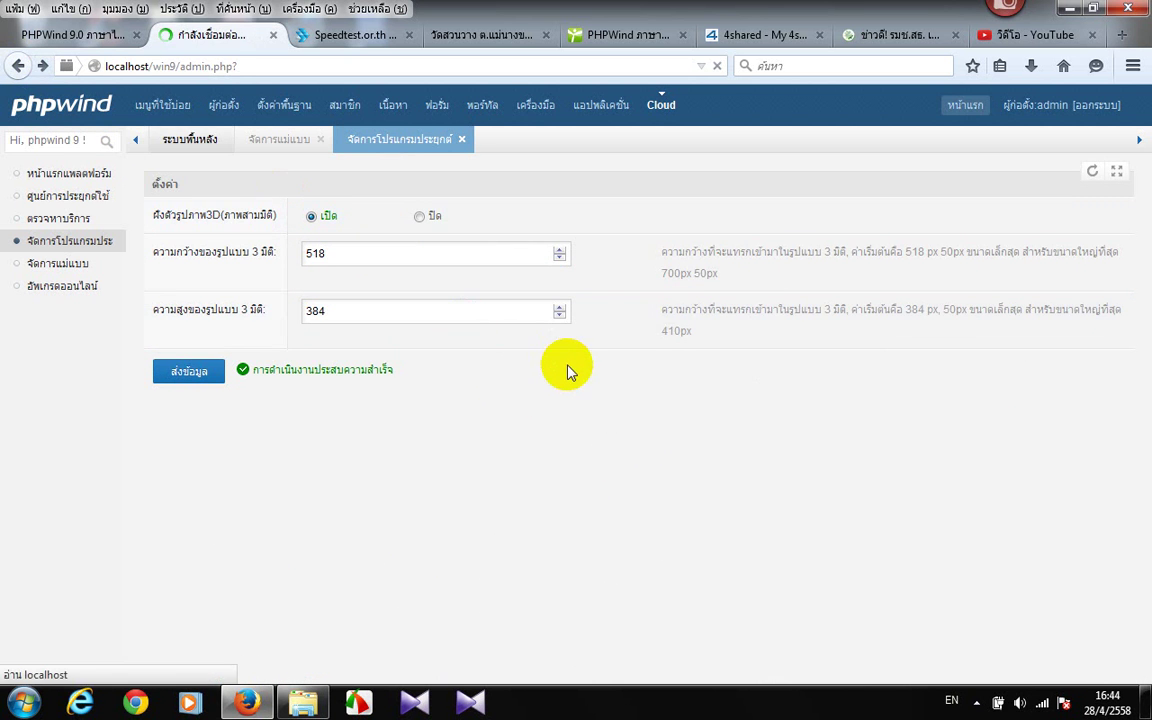
Enable โพสต์โชคลาภ for forum พูดคุยเรื่องทั่วไป and group สมาชิกระดับ I with the จำกัด หนึ่ง option on, and submit
{"action": "scroll", "coordinate": [665, 462], "scroll_direction": "down", "scroll_amount": 2}
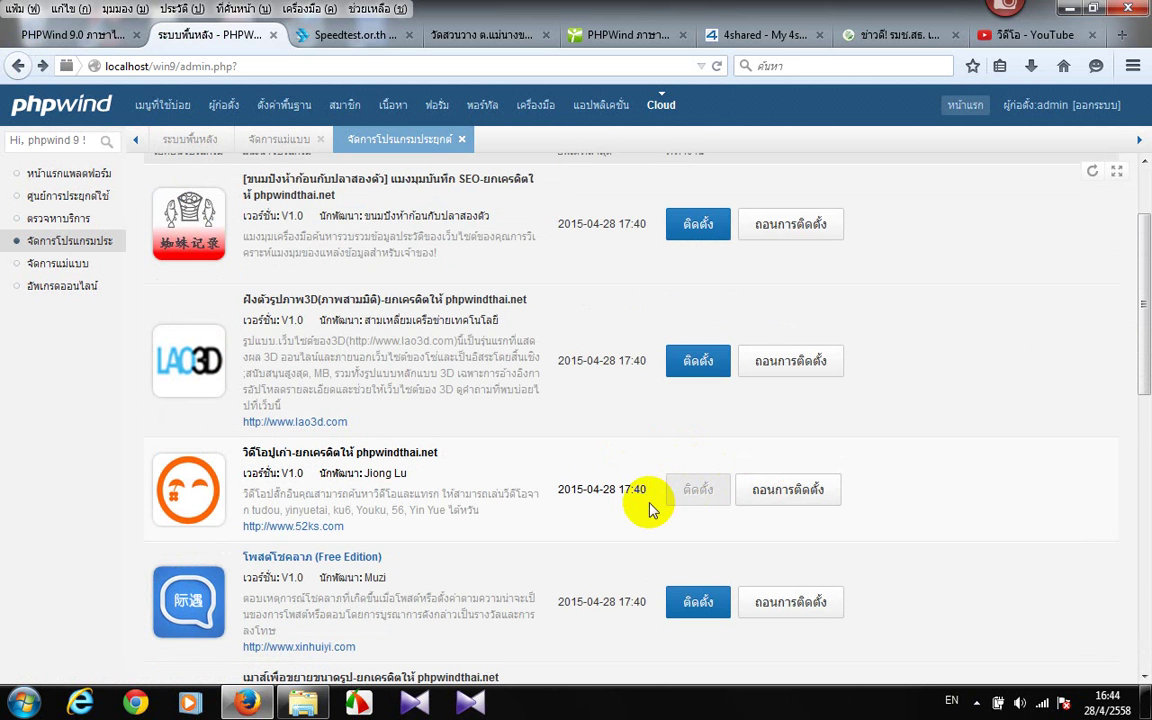
{"action": "scroll", "coordinate": [636, 505], "scroll_direction": "down", "scroll_amount": 2}
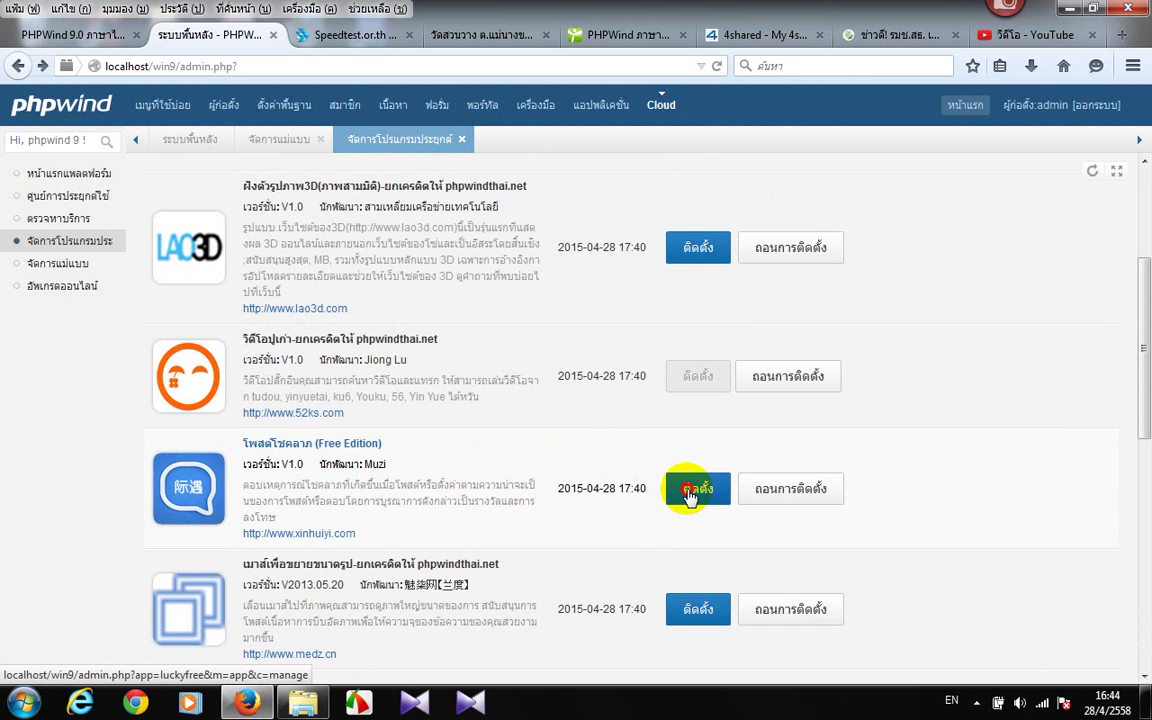
{"action": "left_click", "coordinate": [281, 441]}
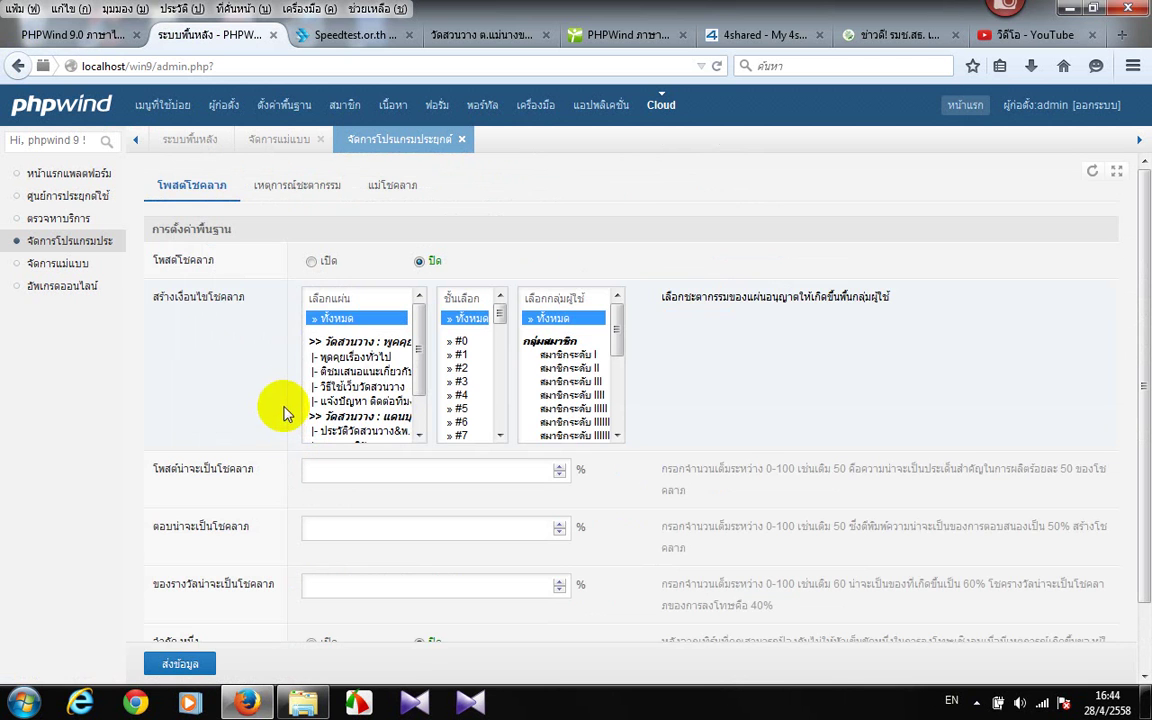
{"action": "left_click", "coordinate": [372, 358]}
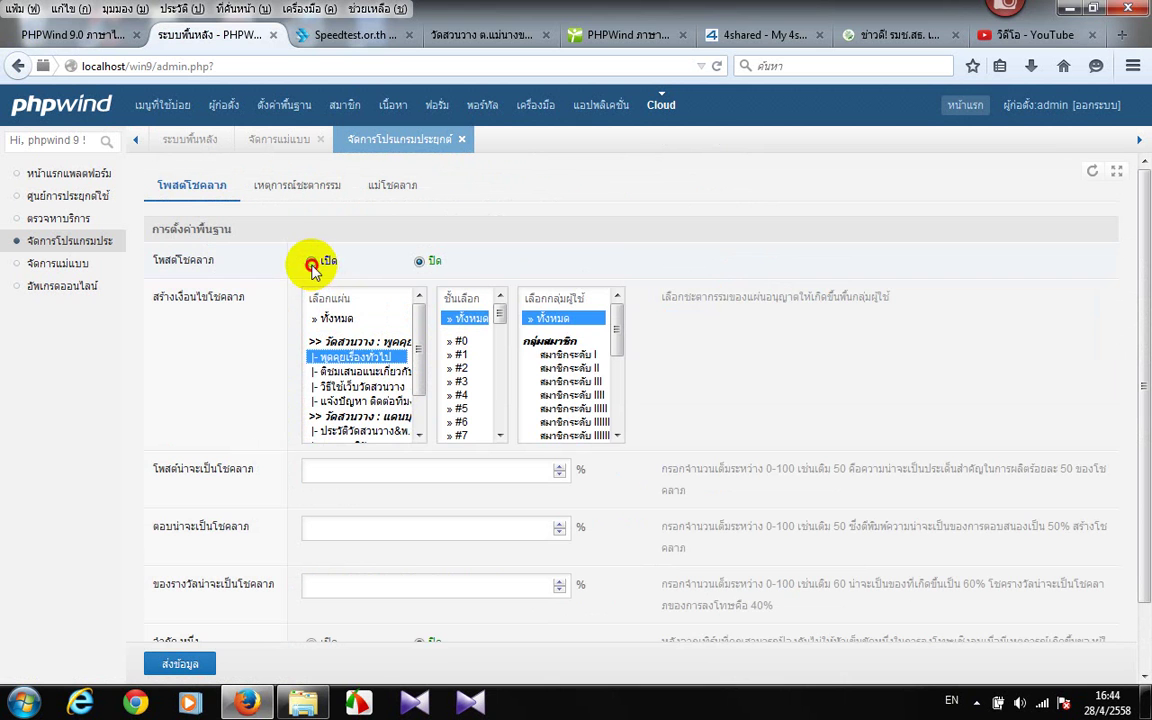
{"action": "left_click", "coordinate": [571, 356]}
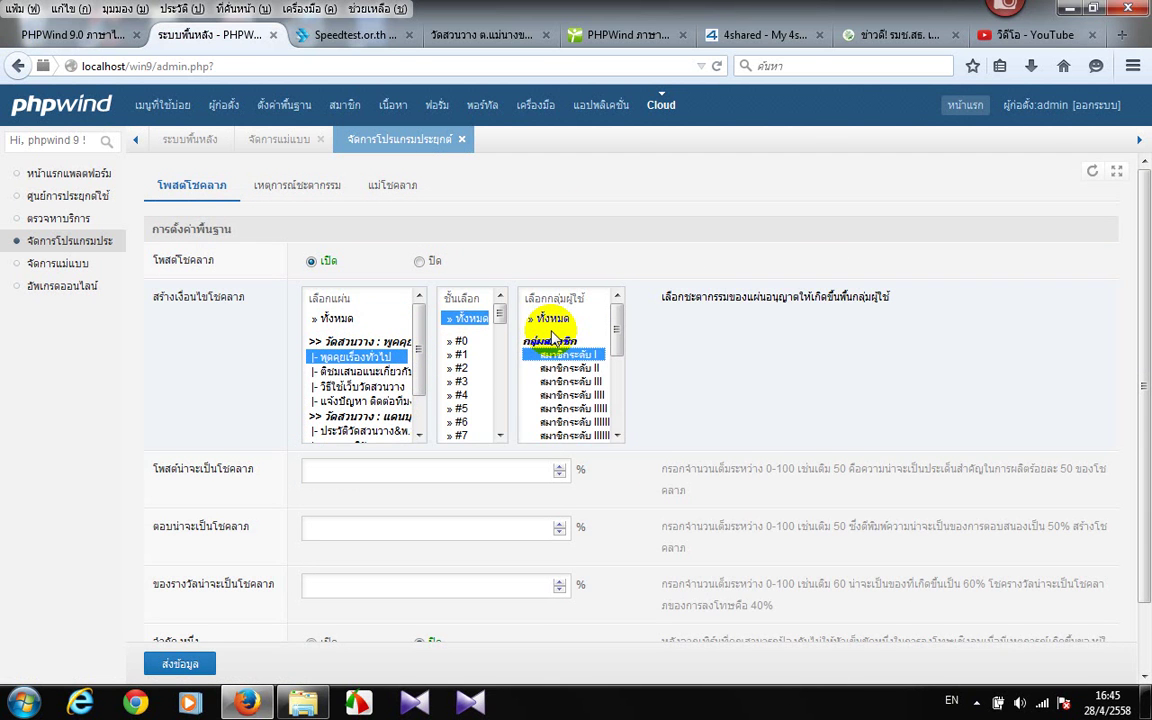
{"action": "scroll", "coordinate": [211, 457], "scroll_direction": "down", "scroll_amount": 1}
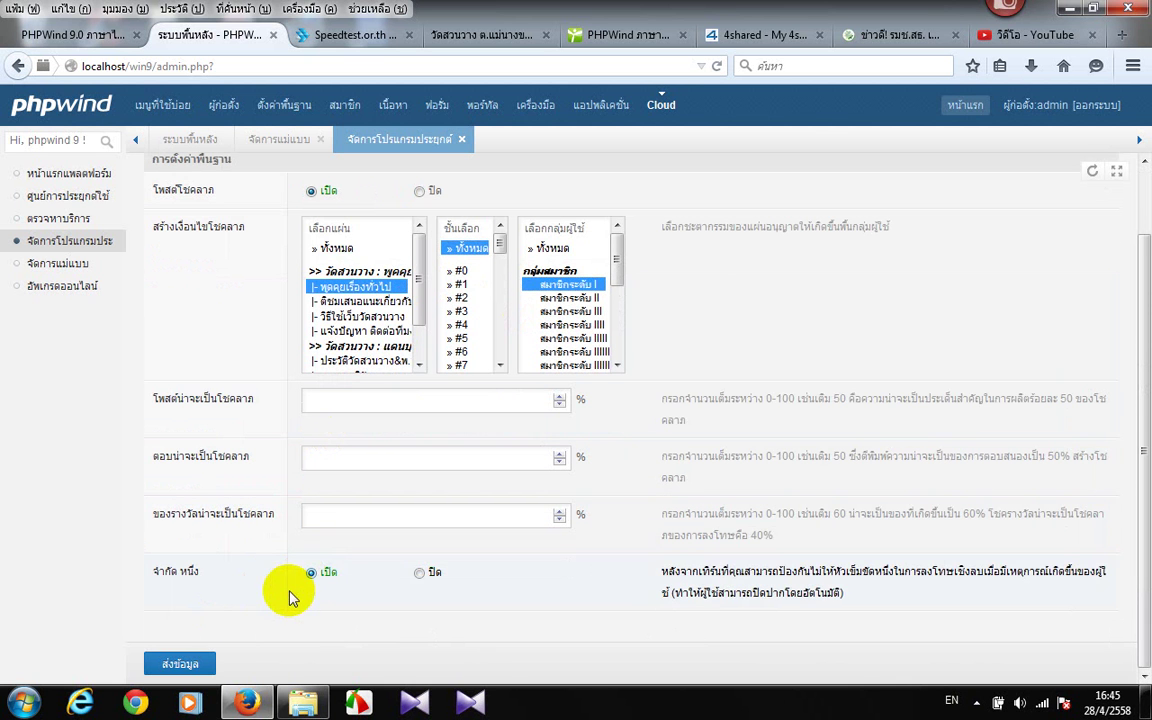
{"action": "left_click", "coordinate": [180, 664]}
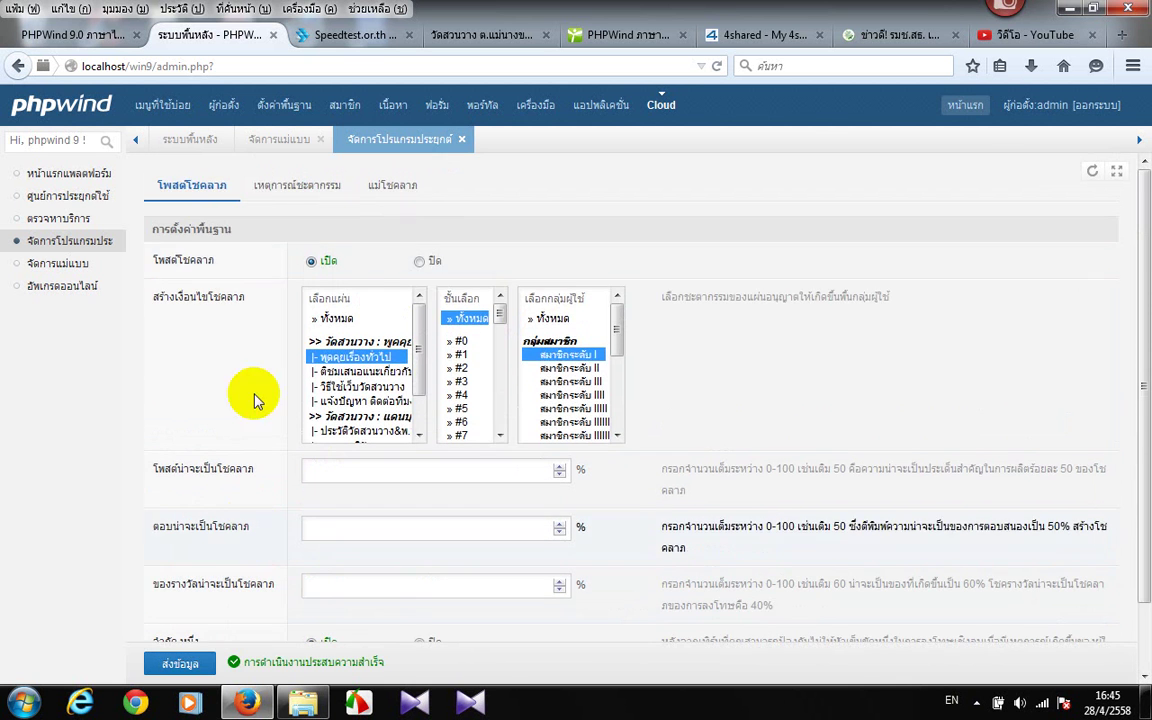
Look over the เหตุการณ์ชะตากรรม event settings of the lucky post app and go back to the apps list
{"action": "left_click", "coordinate": [321, 185]}
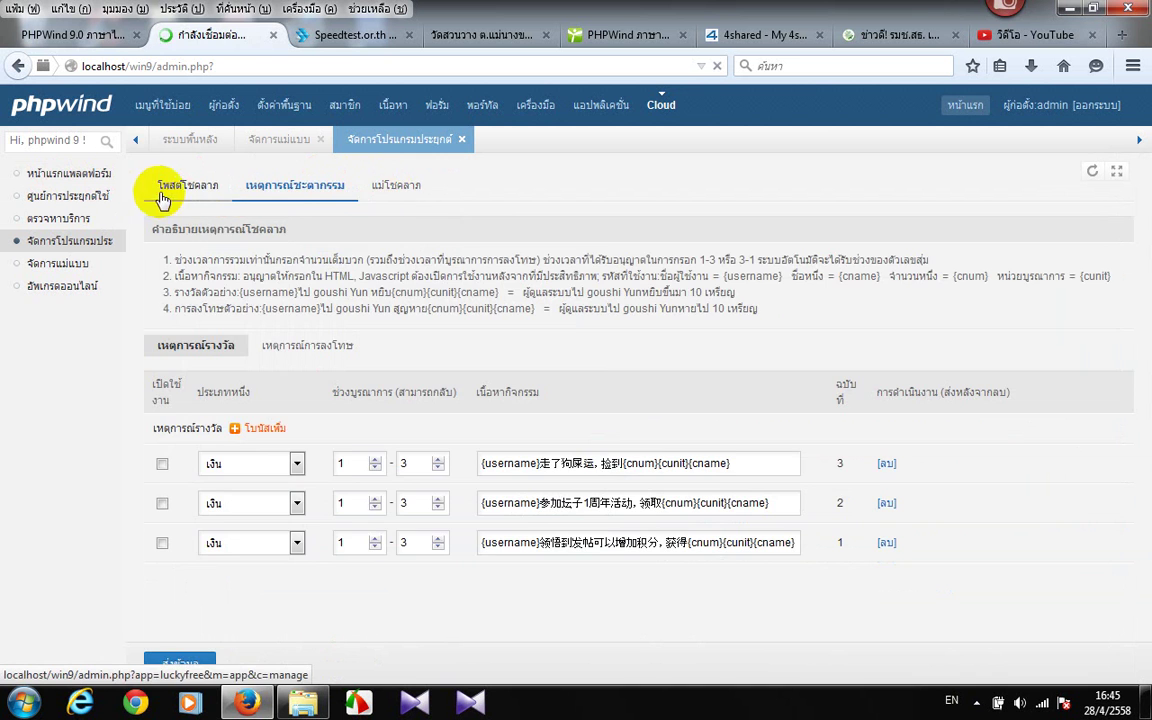
{"action": "left_click", "coordinate": [18, 68]}
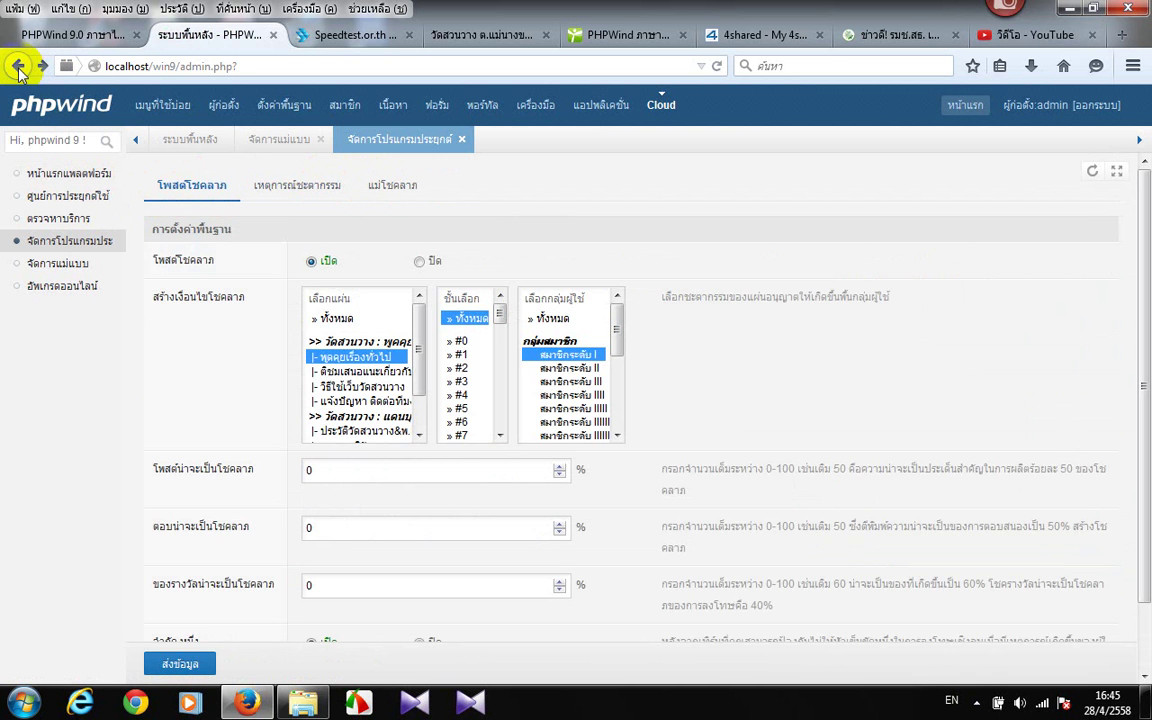
{"action": "left_click", "coordinate": [18, 68]}
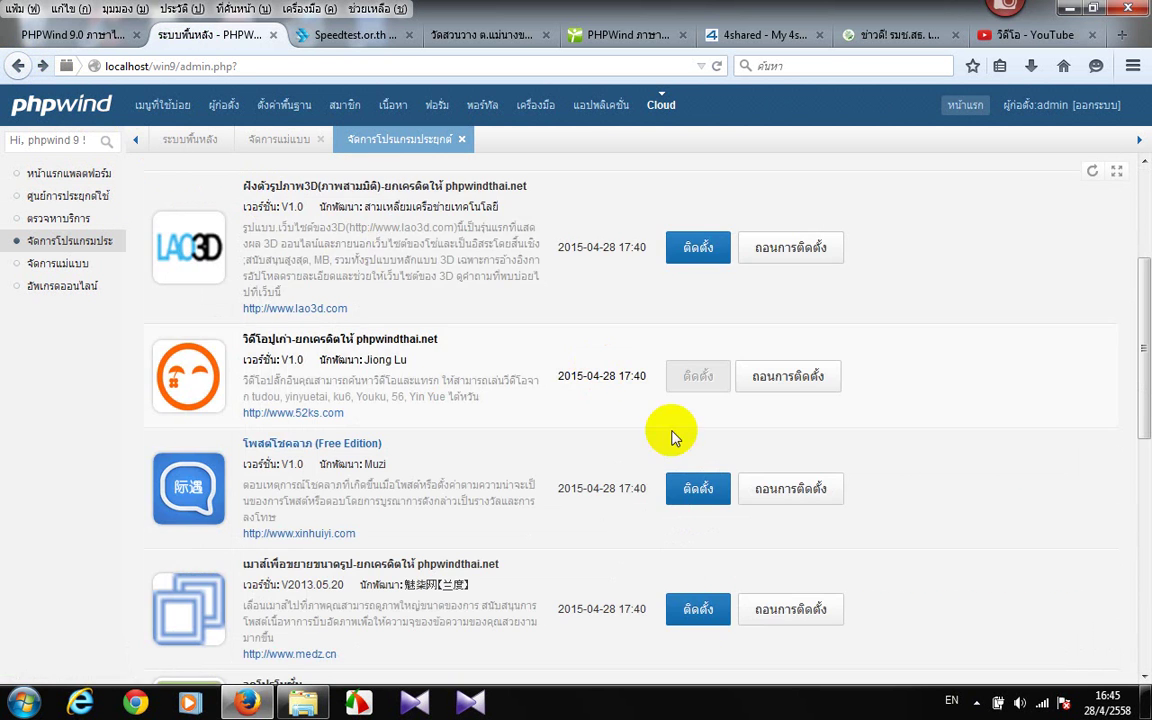
Set the mouse-over image enlargement app's main switch and thumbnail option to เปิด, submit, and go back to the apps list
{"action": "scroll", "coordinate": [673, 435], "scroll_direction": "down", "scroll_amount": 2}
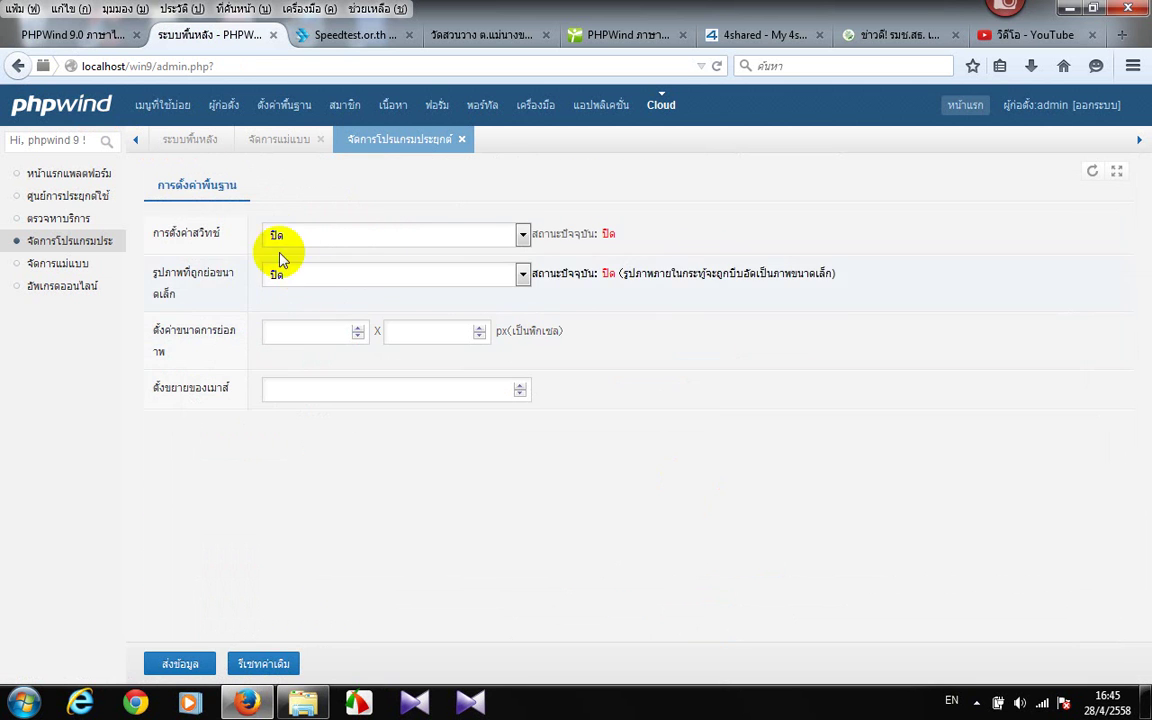
{"action": "left_click", "coordinate": [523, 235]}
{"action": "left_click", "coordinate": [378, 255]}
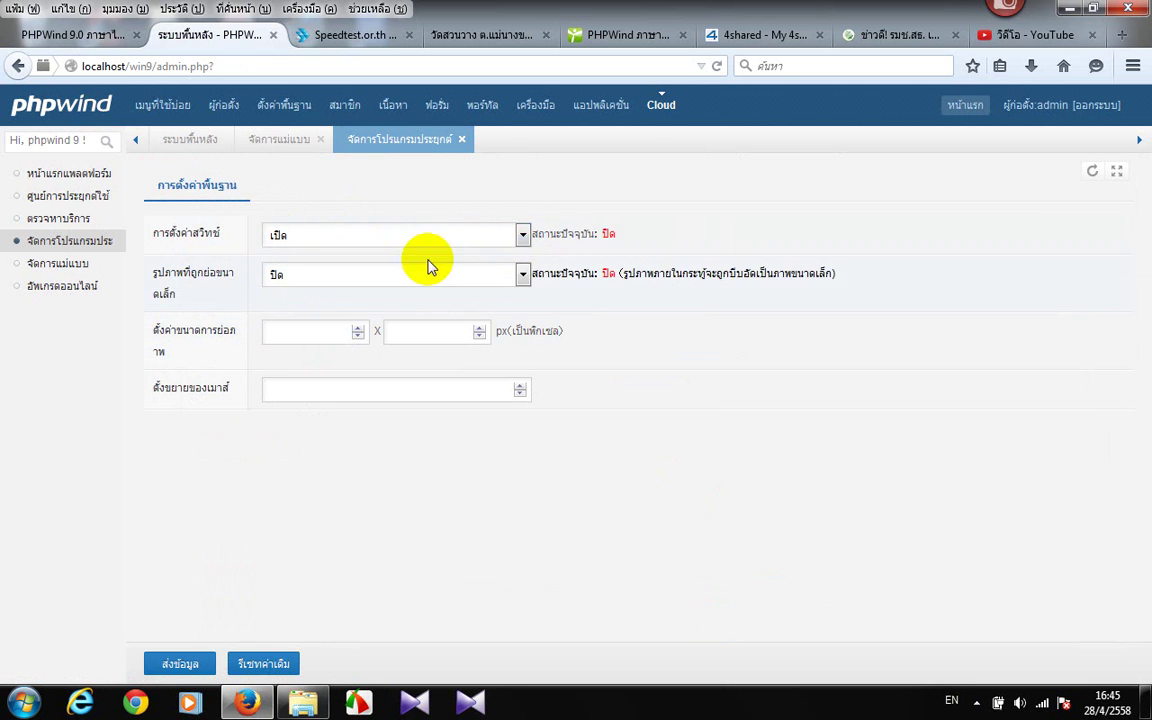
{"action": "left_click", "coordinate": [523, 275]}
{"action": "left_click", "coordinate": [371, 311]}
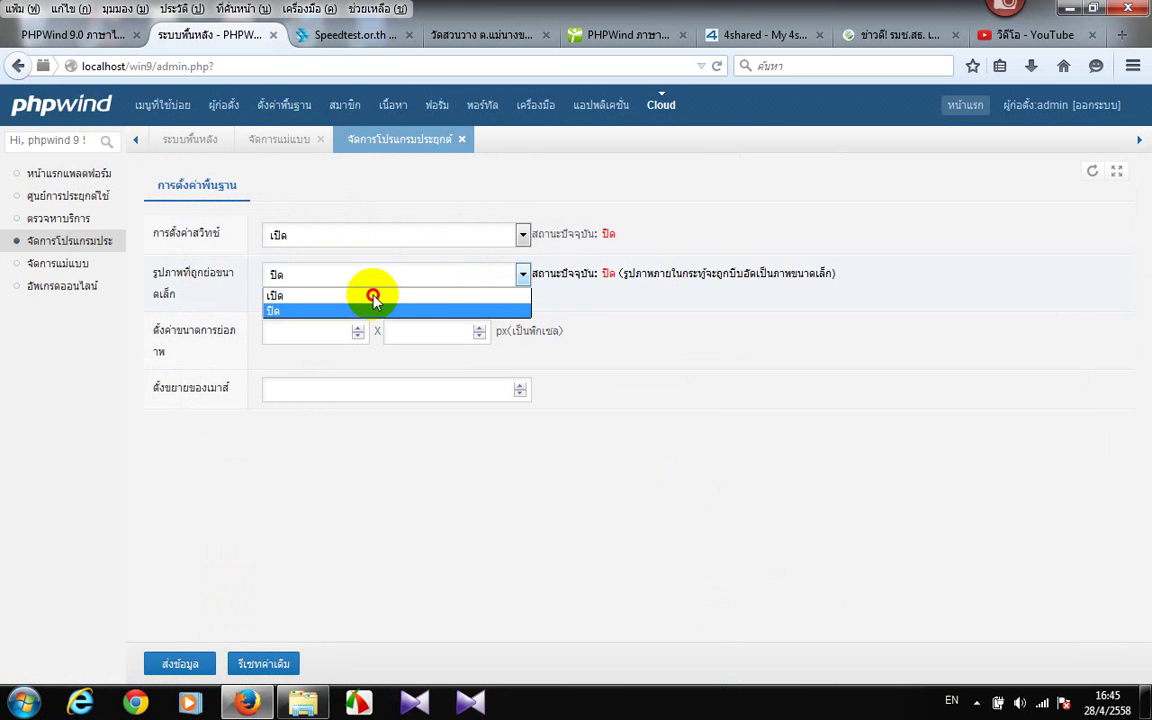
{"action": "left_click", "coordinate": [373, 297]}
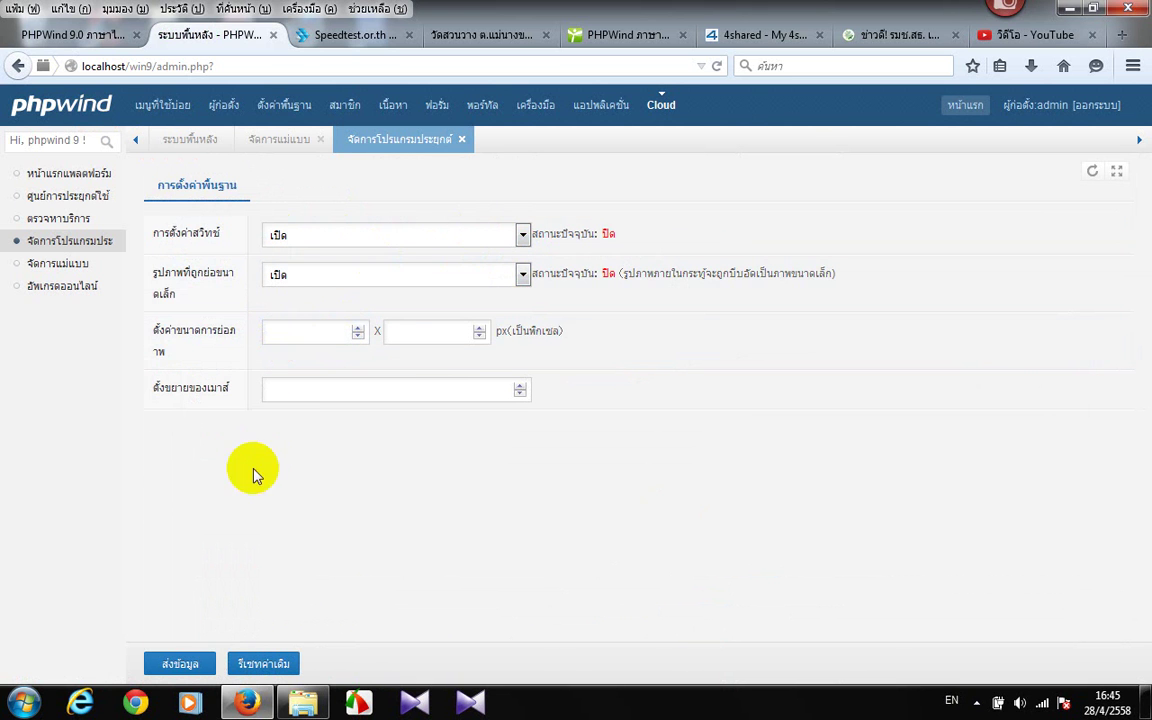
{"action": "left_click", "coordinate": [180, 665]}
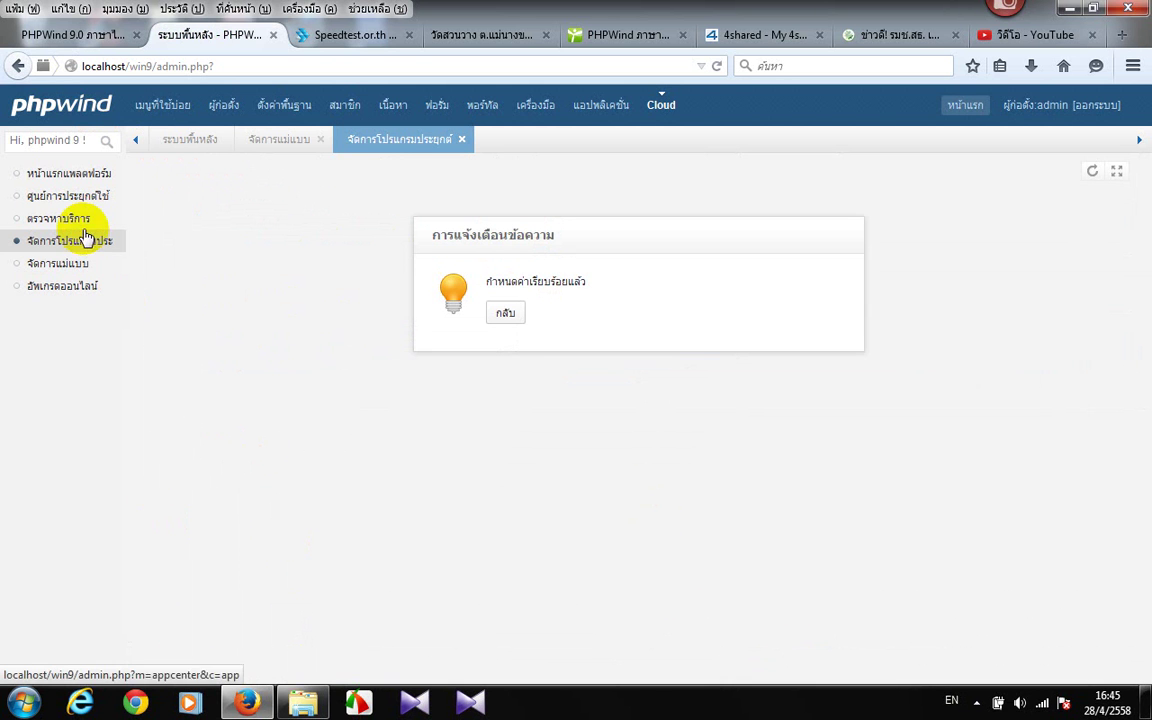
{"action": "left_click", "coordinate": [16, 66]}
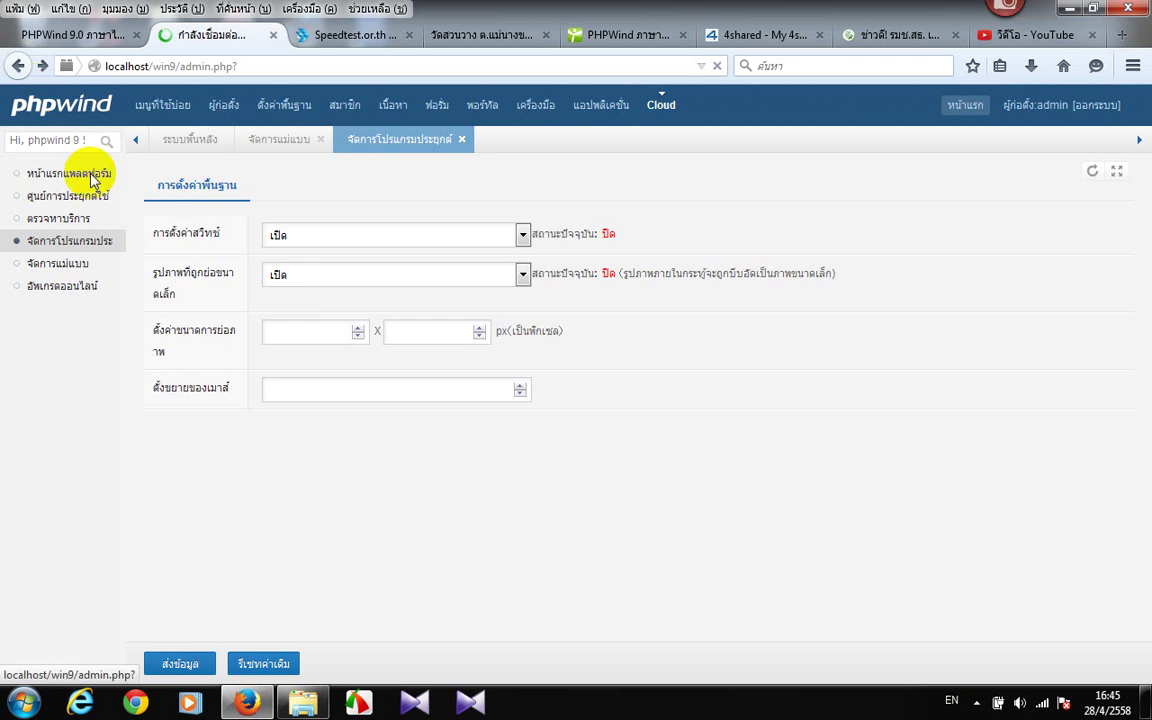
Open the Avatar profile styling app, switch on the round avatar for the poster's profile information, and submit
{"action": "scroll", "coordinate": [400, 320], "scroll_direction": "down", "scroll_amount": 5}
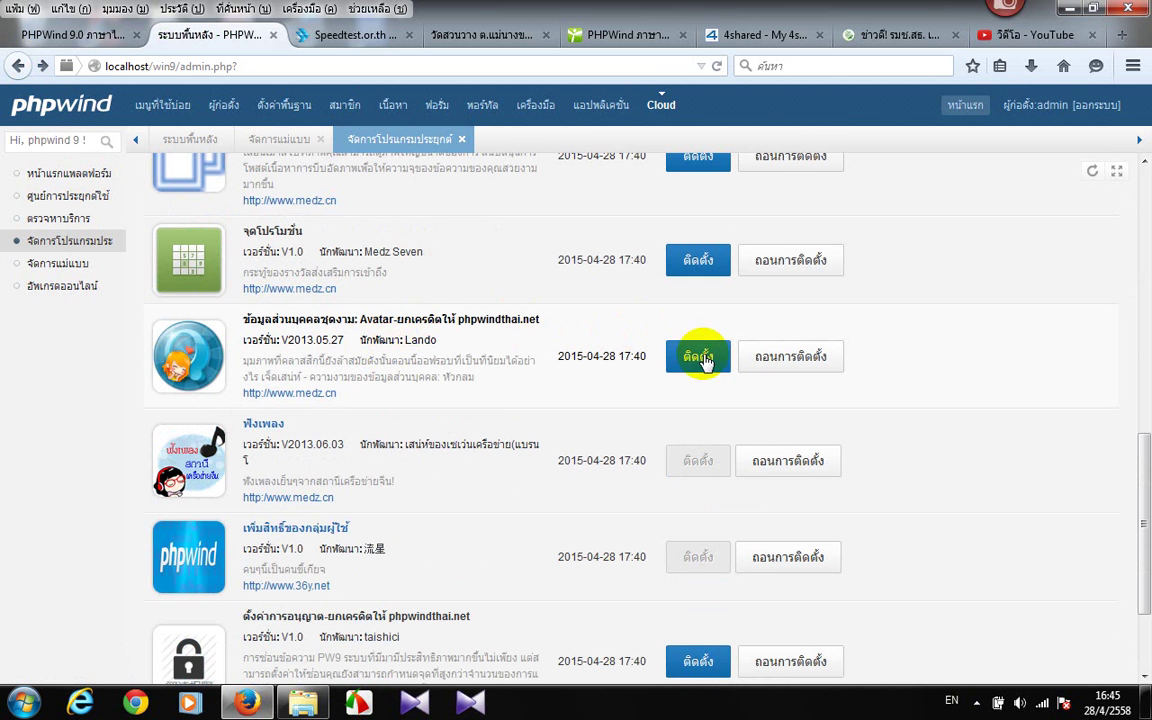
{"action": "left_click", "coordinate": [705, 365]}
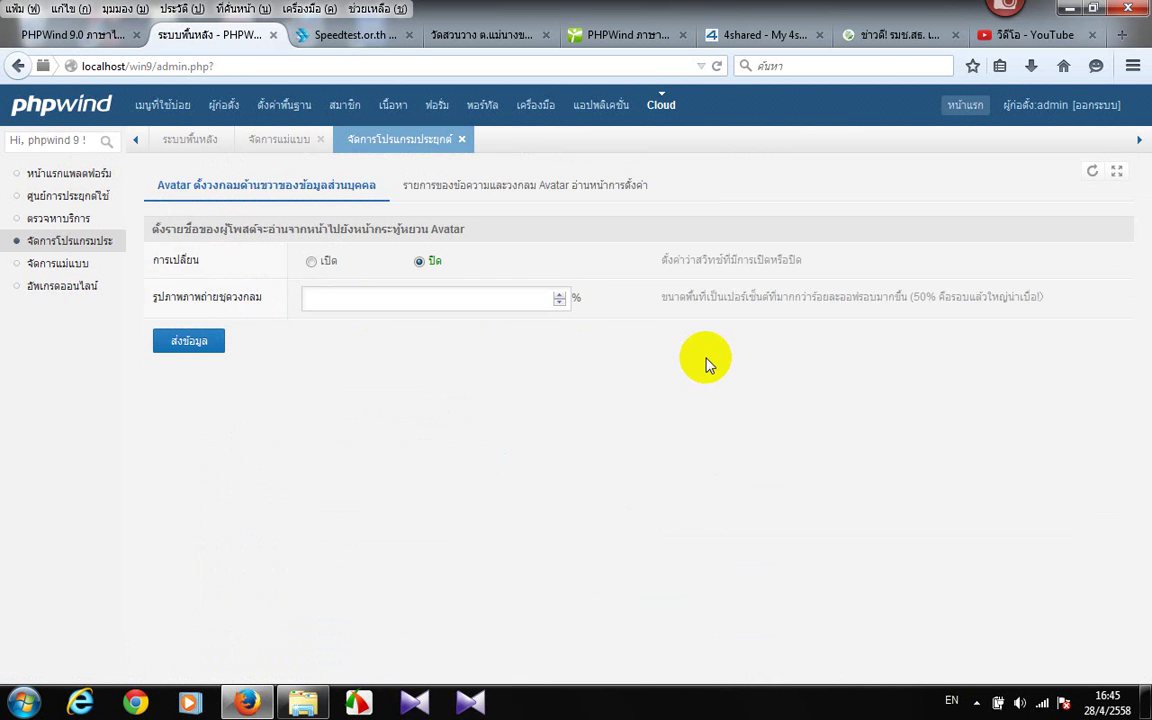
{"action": "left_click", "coordinate": [311, 260]}
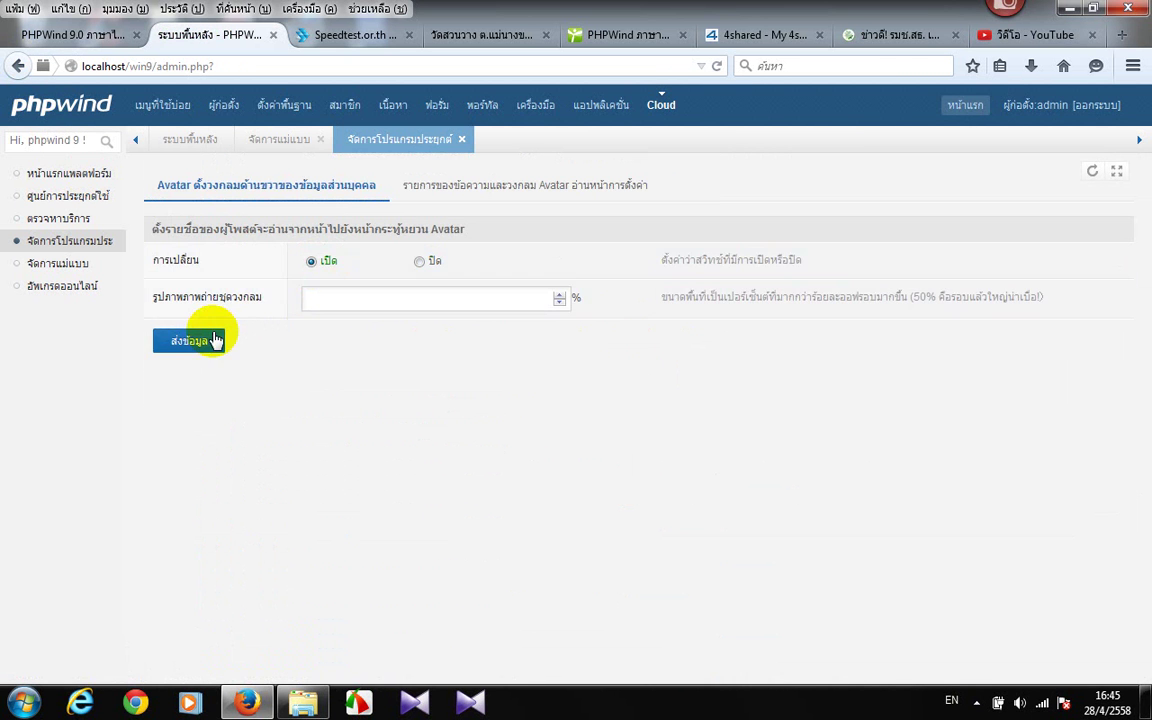
{"action": "left_click", "coordinate": [452, 188]}
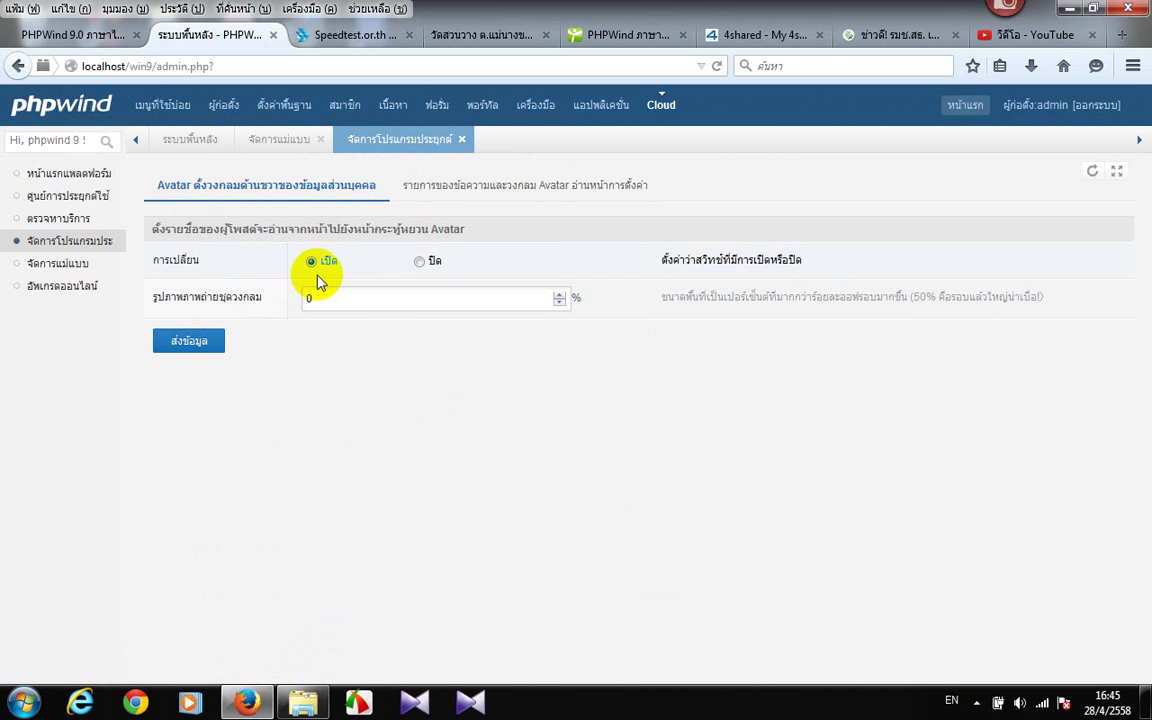
Switch on the round avatar for the message list and thread reading page, submit, and go back to the apps list
{"action": "left_click", "coordinate": [440, 186]}
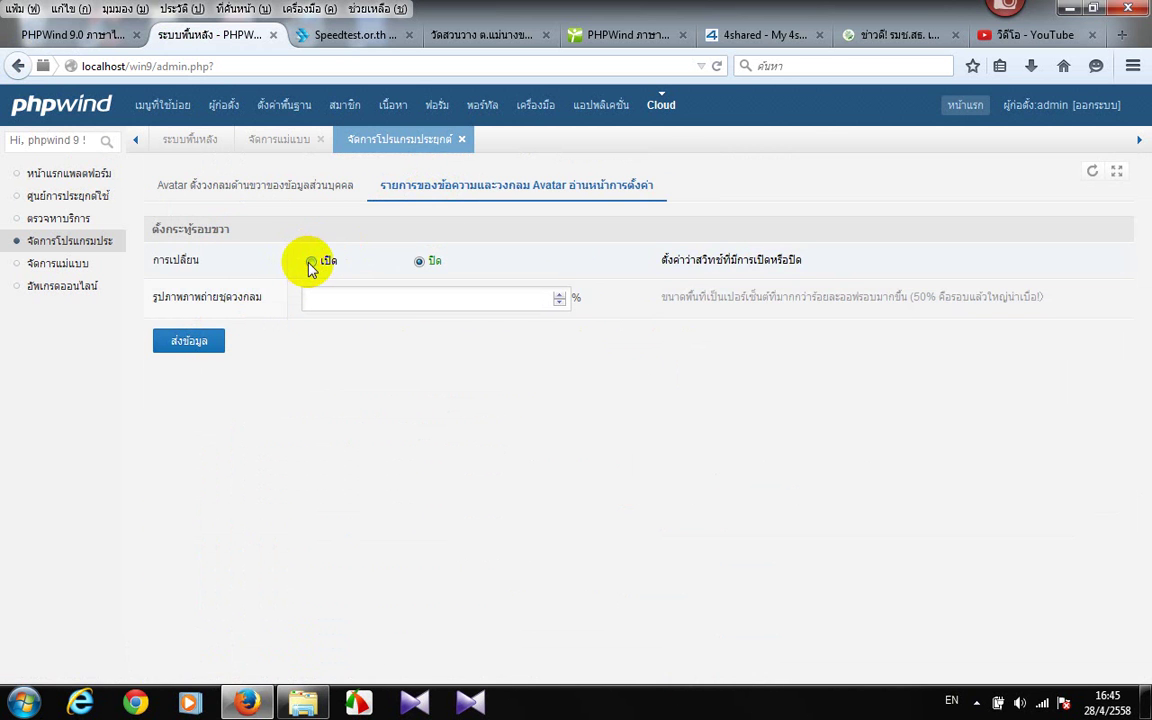
{"action": "left_click", "coordinate": [187, 343]}
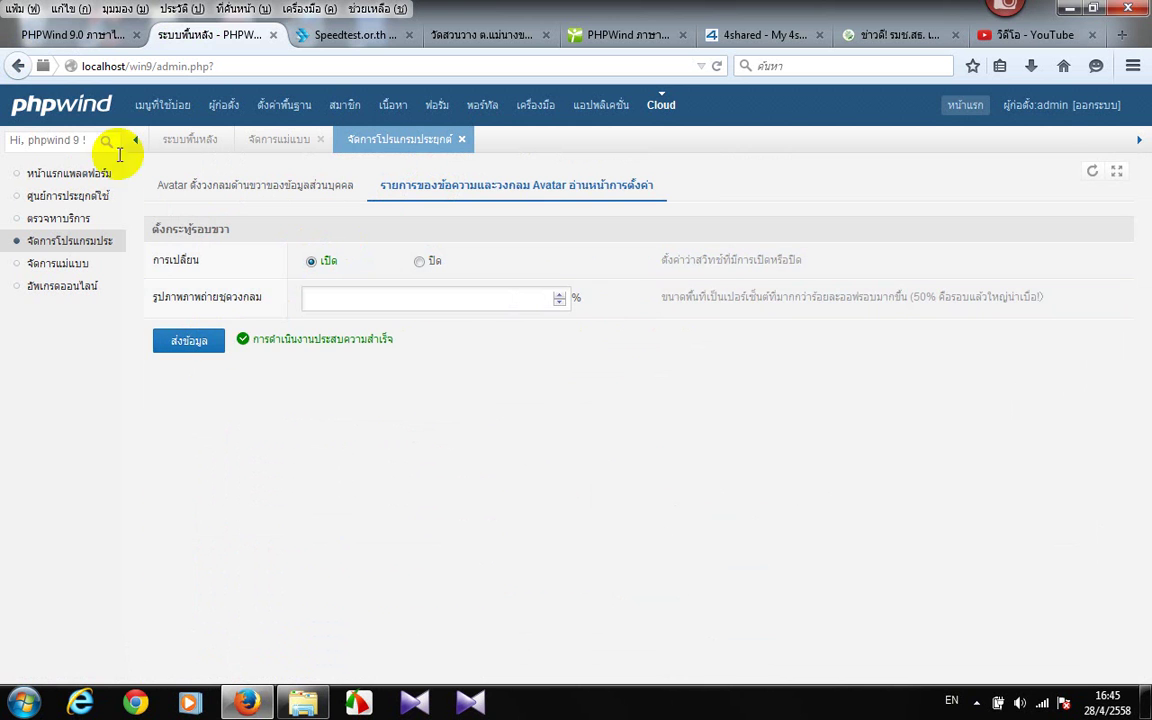
{"action": "left_click", "coordinate": [17, 67]}
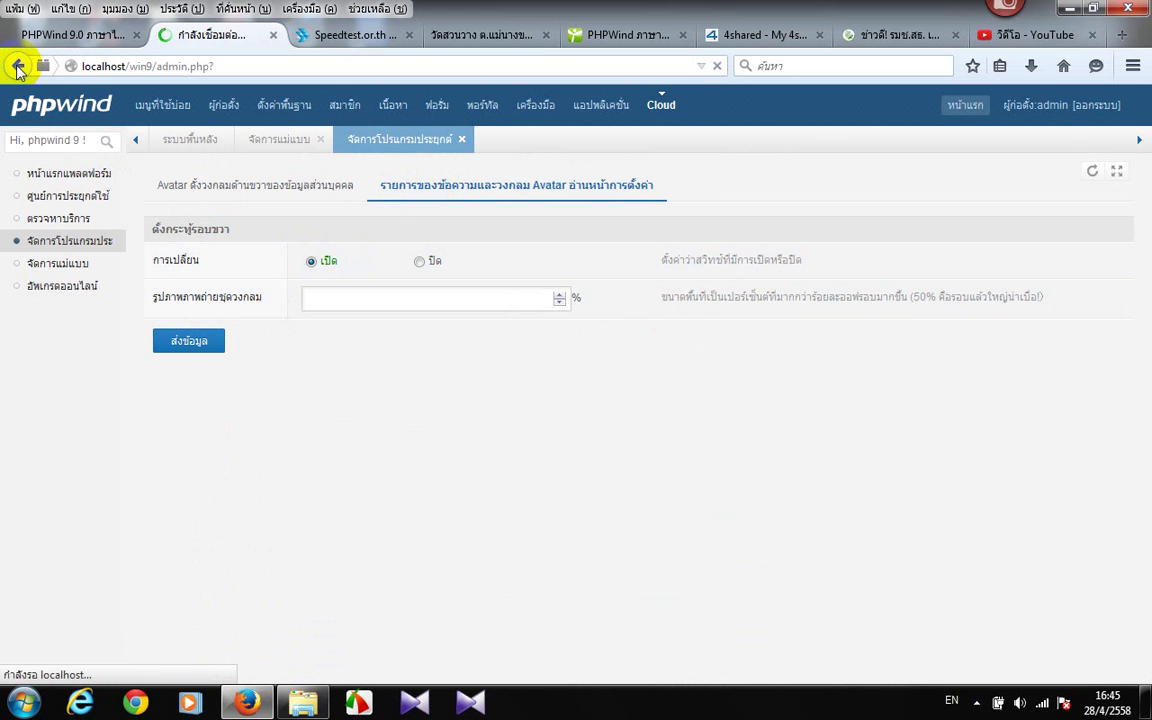
{"action": "left_click", "coordinate": [17, 66]}
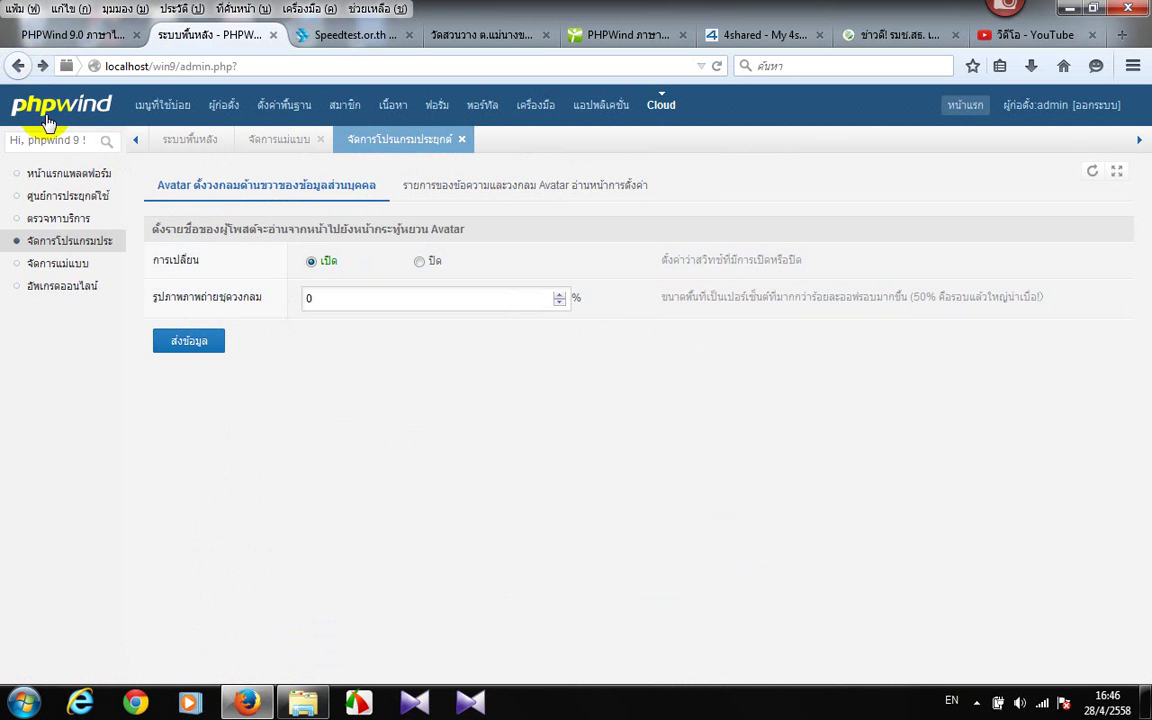
{"action": "left_click", "coordinate": [17, 66]}
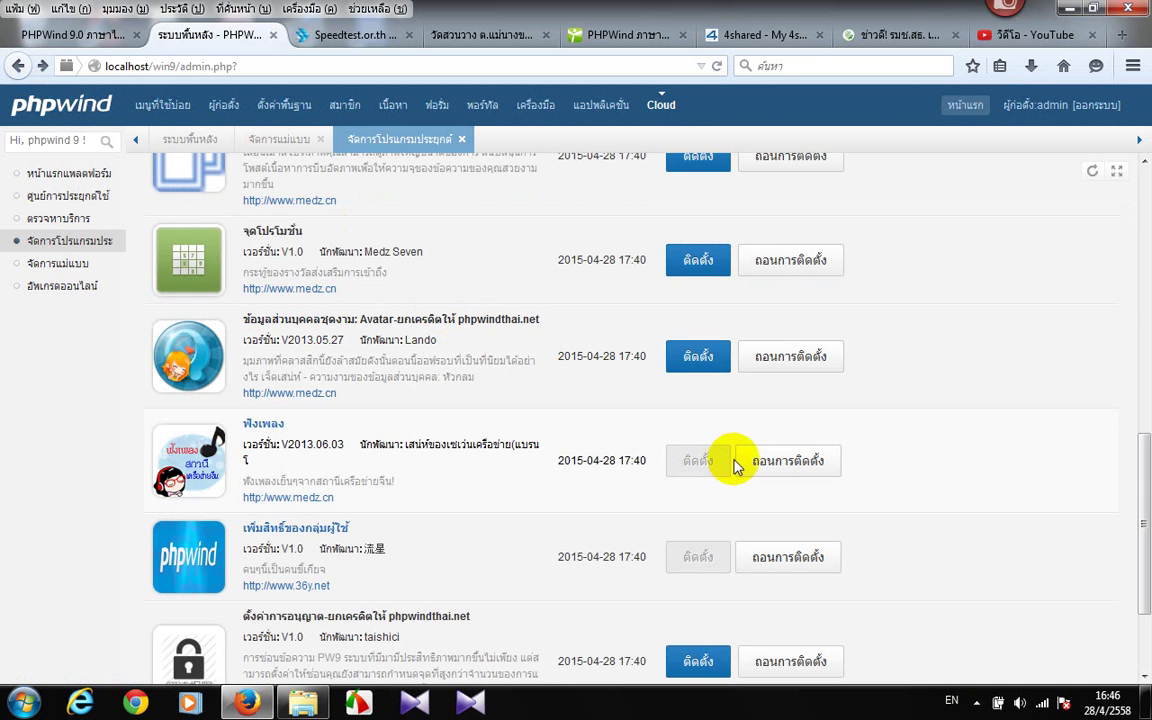
View the page of the เพิ่มสิทธิ์ของกลุ่มผู้ใช้ app, close it, and open the settings of the ตั้งค่าการอนุญาต app
{"action": "scroll", "coordinate": [398, 420], "scroll_direction": "down", "scroll_amount": 2}
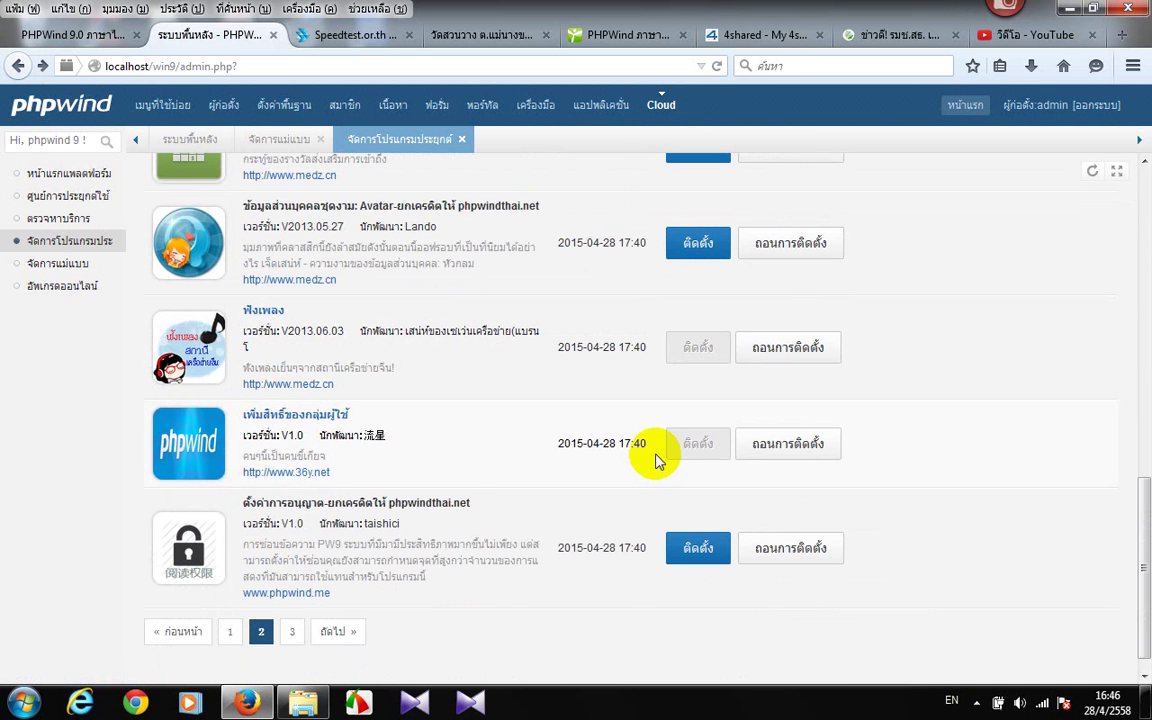
{"action": "left_click", "coordinate": [327, 423]}
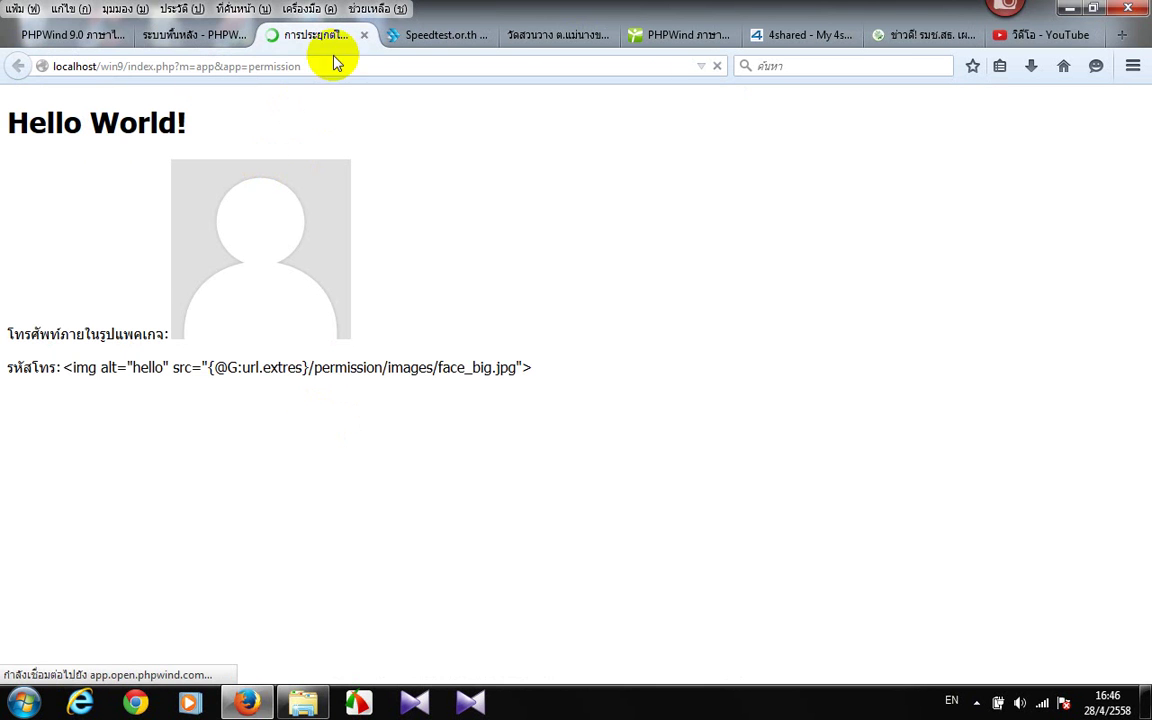
{"action": "left_click", "coordinate": [364, 35]}
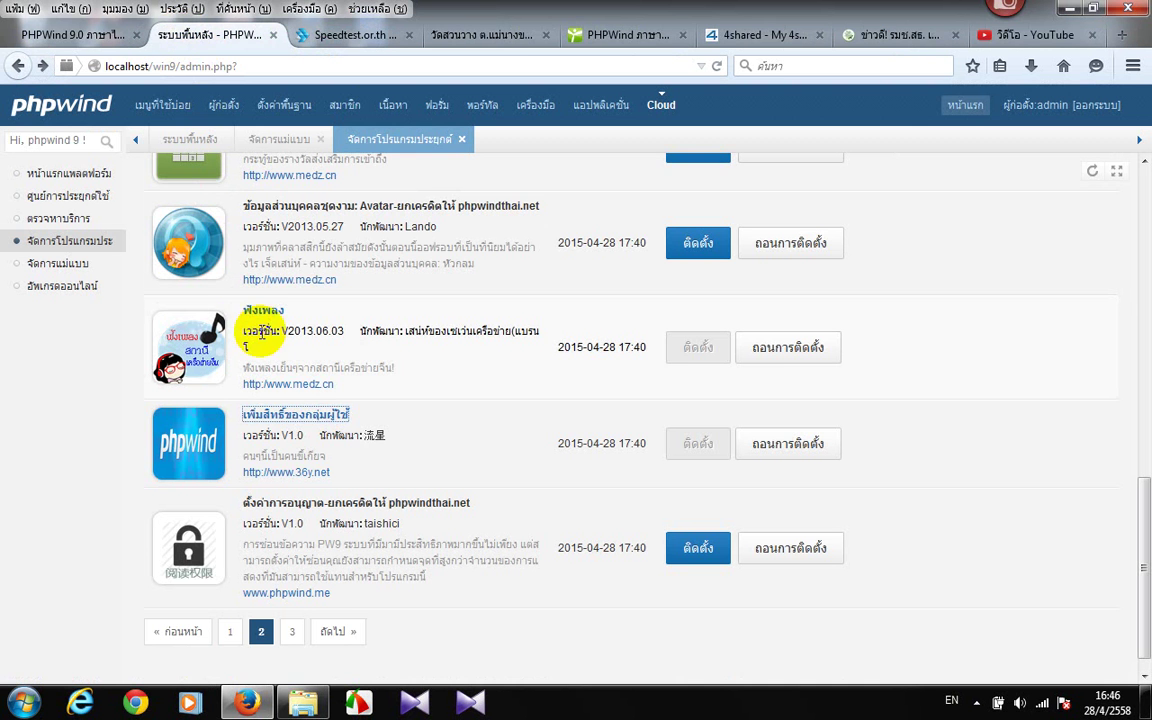
{"action": "scroll", "coordinate": [300, 368], "scroll_direction": "up", "scroll_amount": 3}
{"action": "scroll", "coordinate": [300, 380], "scroll_direction": "down", "scroll_amount": 3}
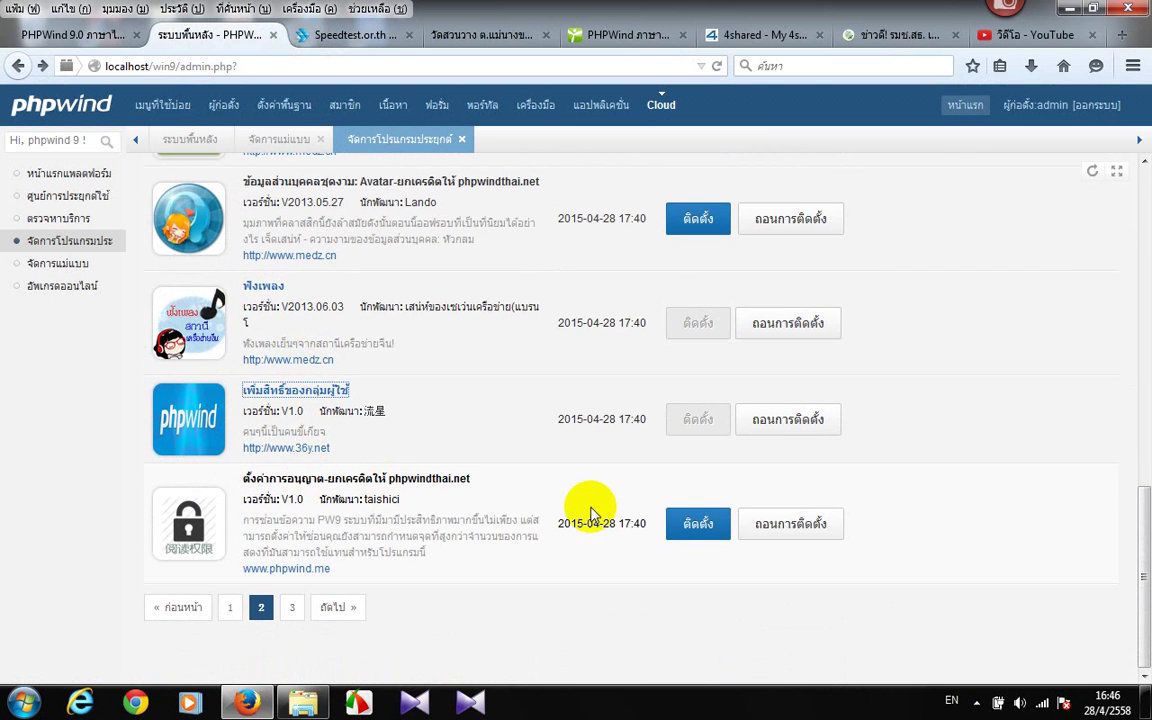
{"action": "left_click", "coordinate": [683, 523]}
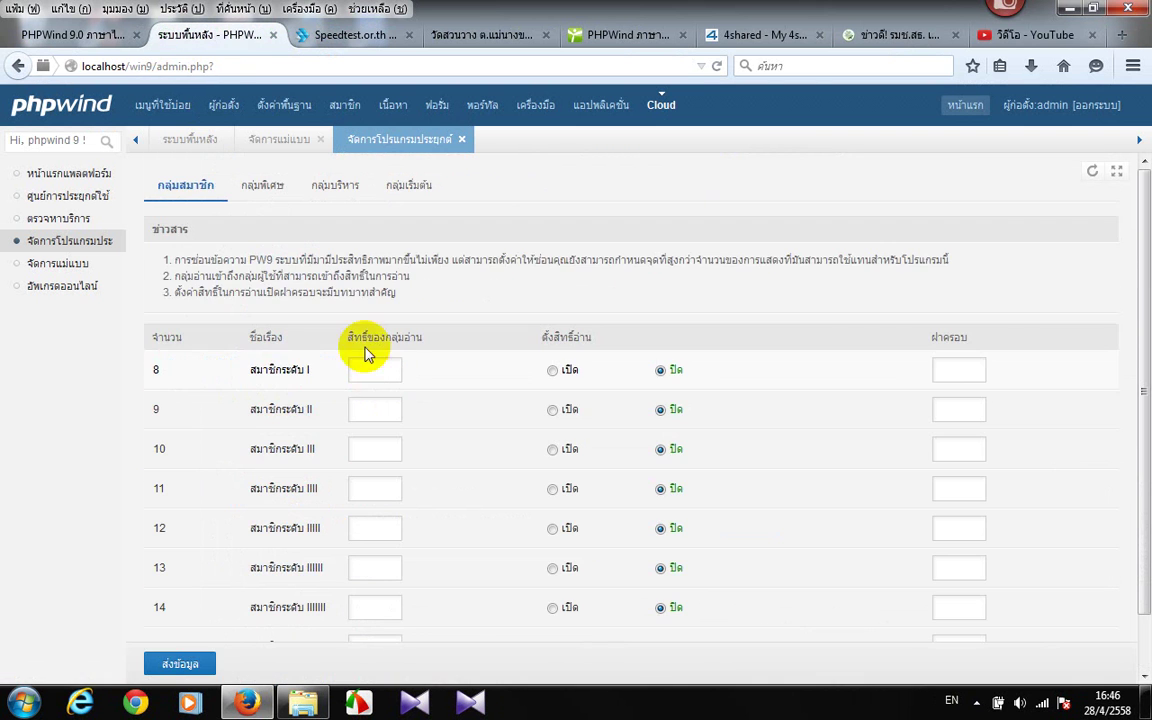
{"action": "left_click", "coordinate": [552, 370]}
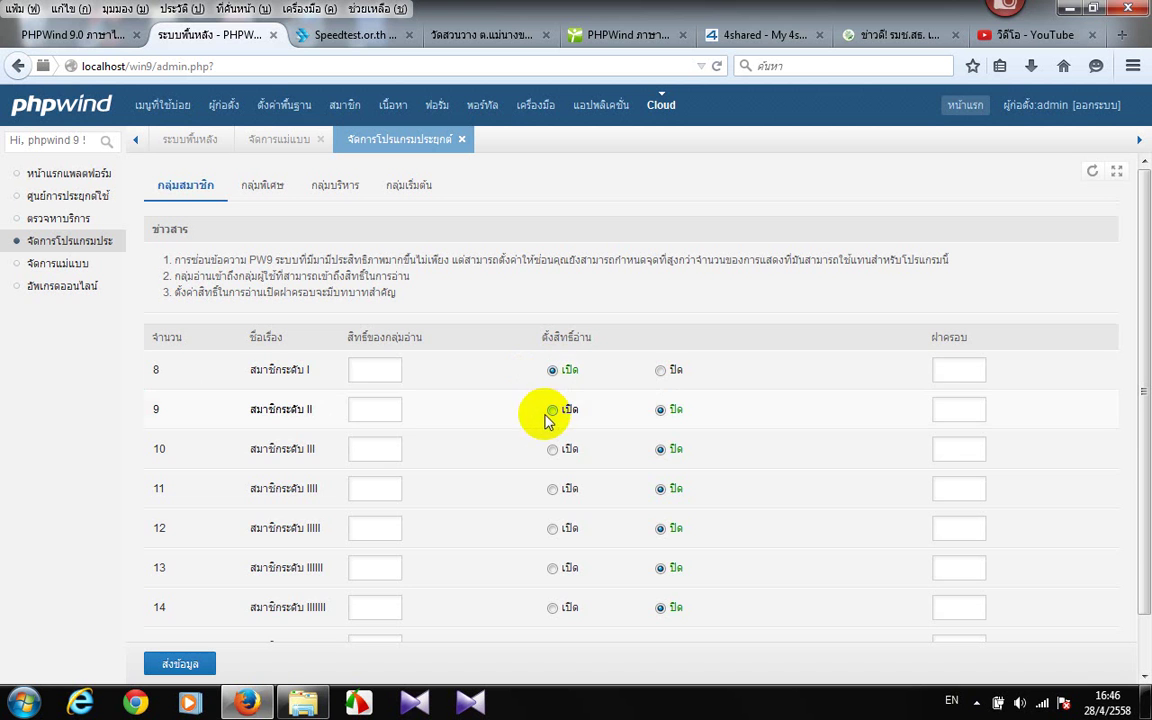
{"action": "left_click", "coordinate": [552, 411]}
{"action": "left_click", "coordinate": [552, 449]}
{"action": "left_click", "coordinate": [553, 490]}
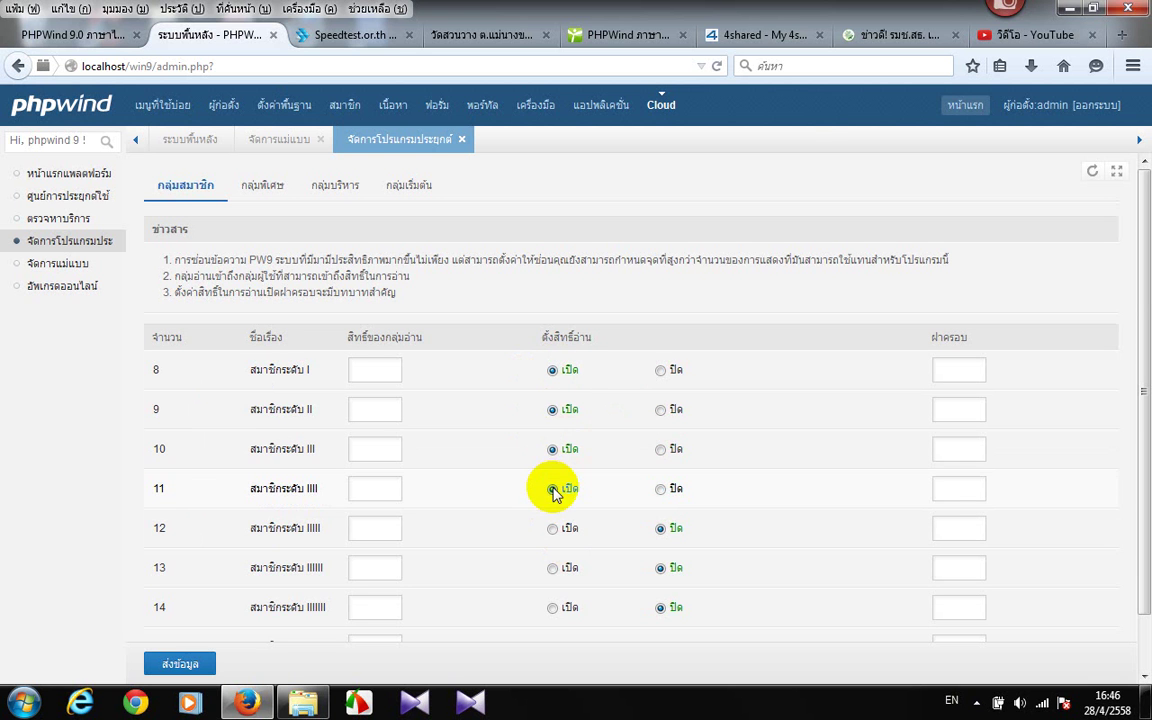
{"action": "left_click", "coordinate": [659, 451]}
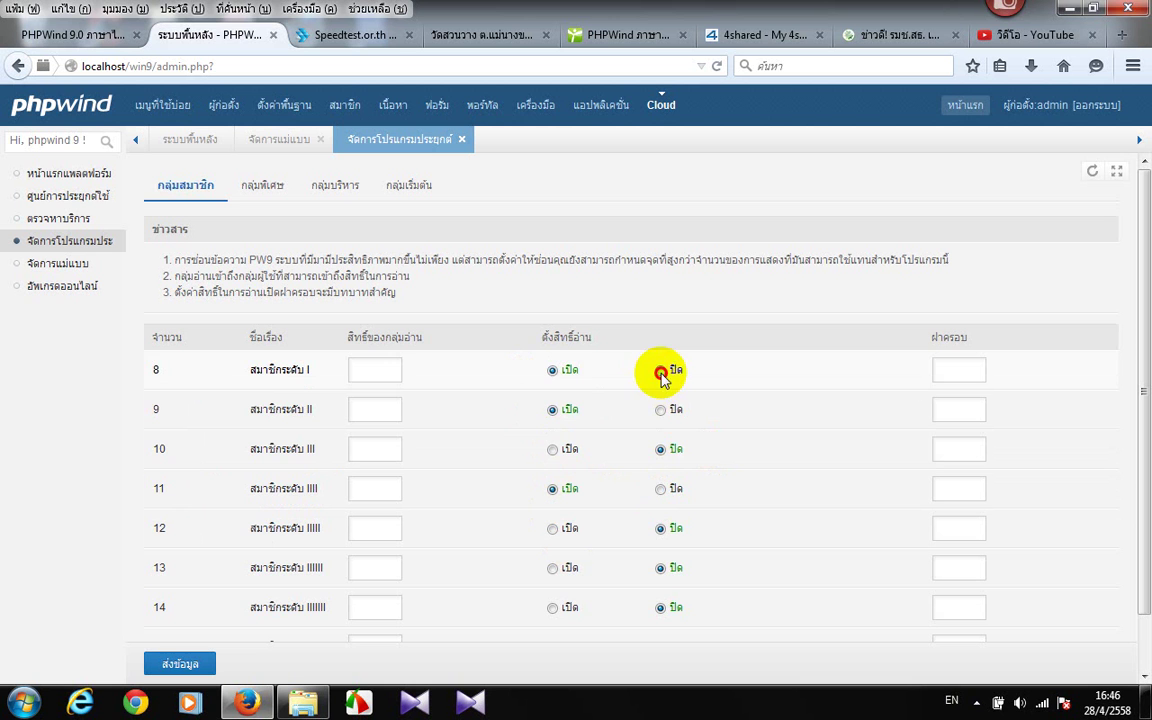
{"action": "left_click", "coordinate": [660, 409]}
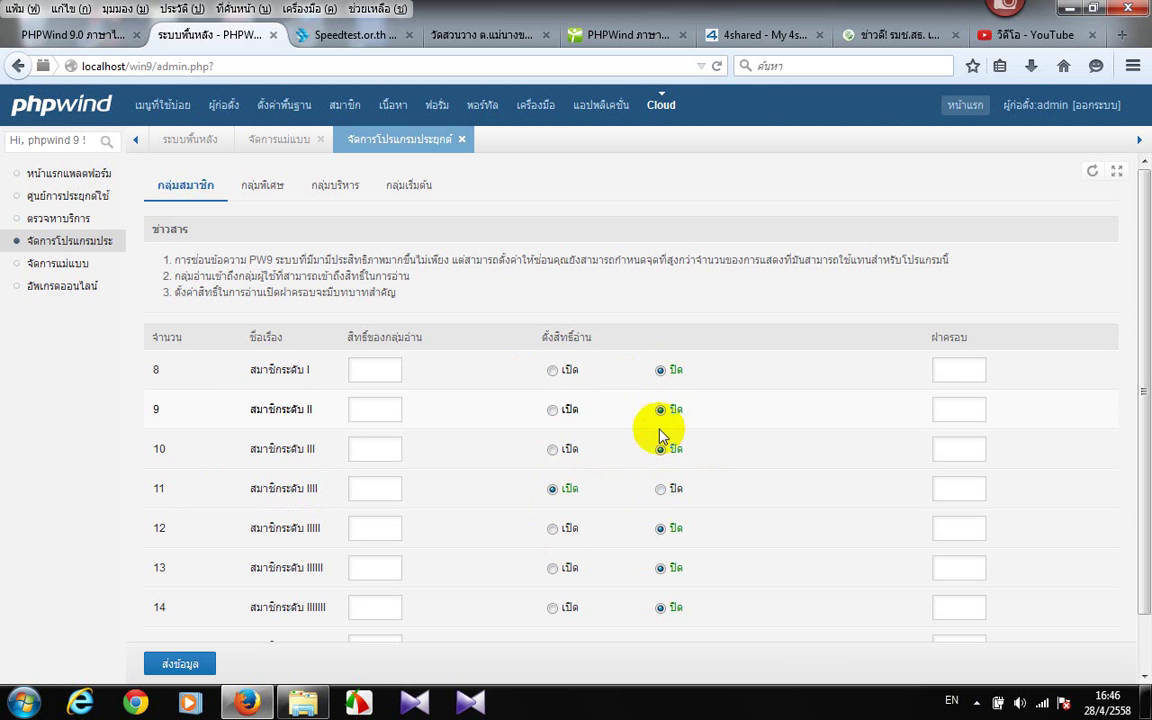
{"action": "left_click", "coordinate": [661, 494]}
Set ตั้งสิทธิ์อ่าน to เปิด for the three roles in กลุ่มบริหาร, submit, and go back to the apps list
{"action": "left_click", "coordinate": [331, 180]}
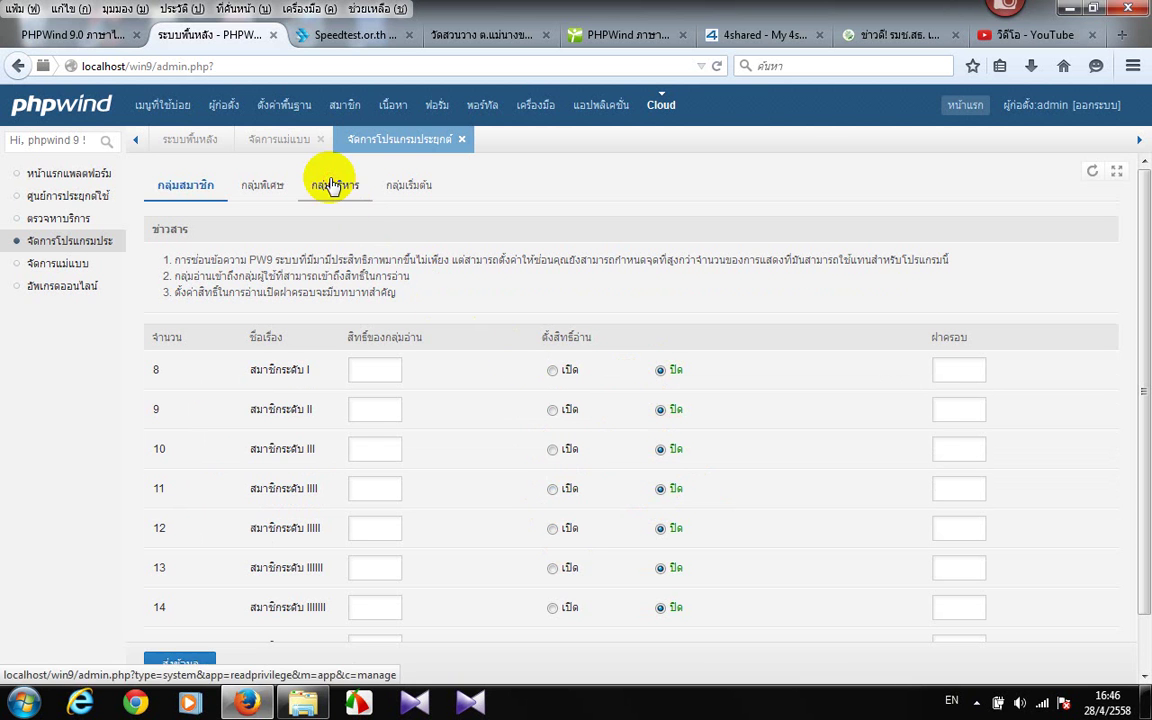
{"action": "left_click", "coordinate": [558, 371]}
{"action": "left_click", "coordinate": [559, 410]}
{"action": "left_click", "coordinate": [560, 450]}
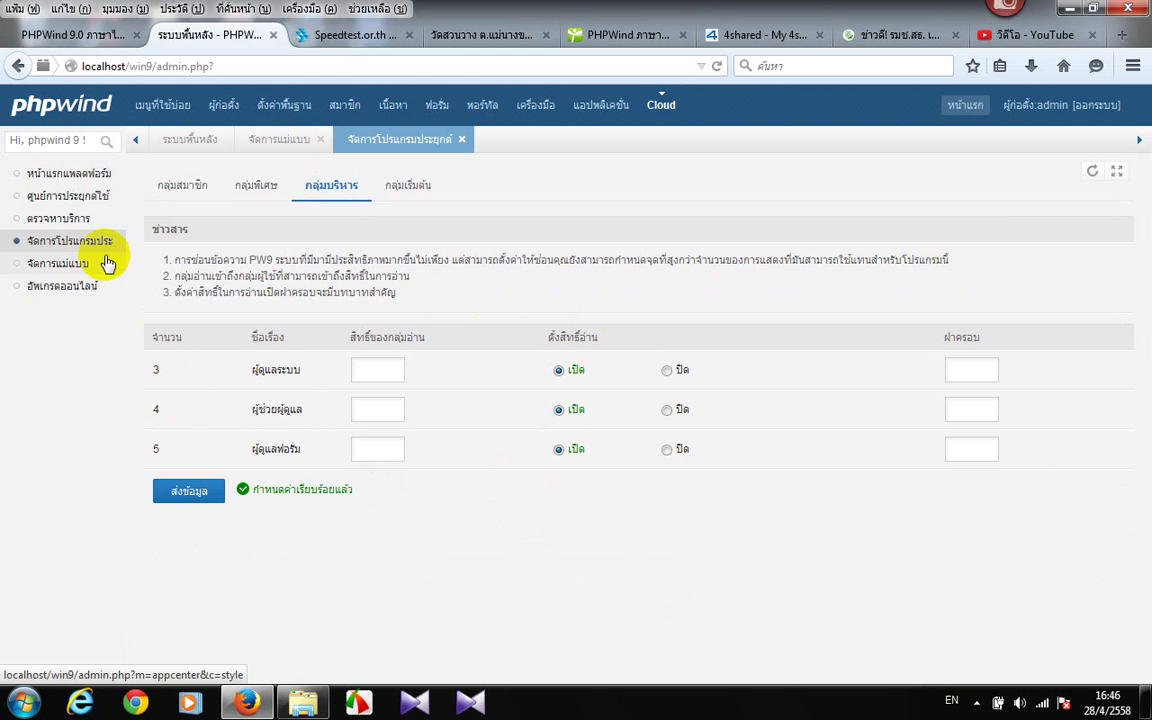
{"action": "left_click", "coordinate": [20, 65]}
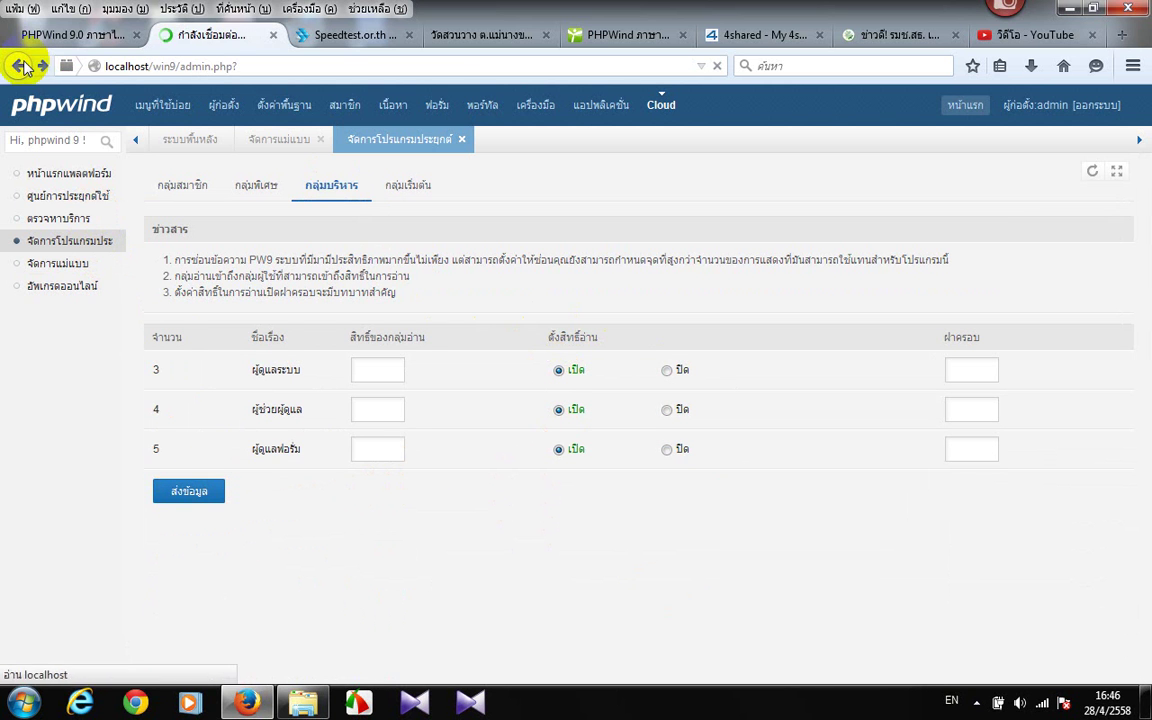
{"action": "left_click", "coordinate": [20, 65]}
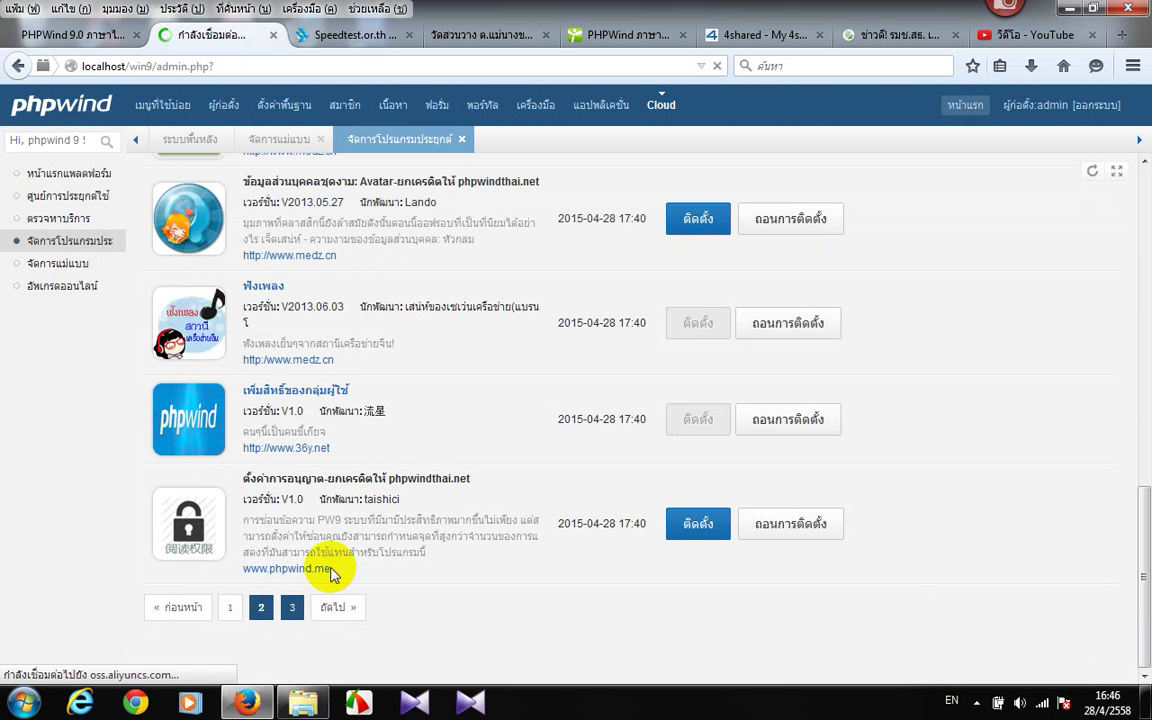
Open the site search app on page 3 of the apps list, set เปิดการใช้งาน to เปิด, and submit
{"action": "left_click", "coordinate": [700, 321]}
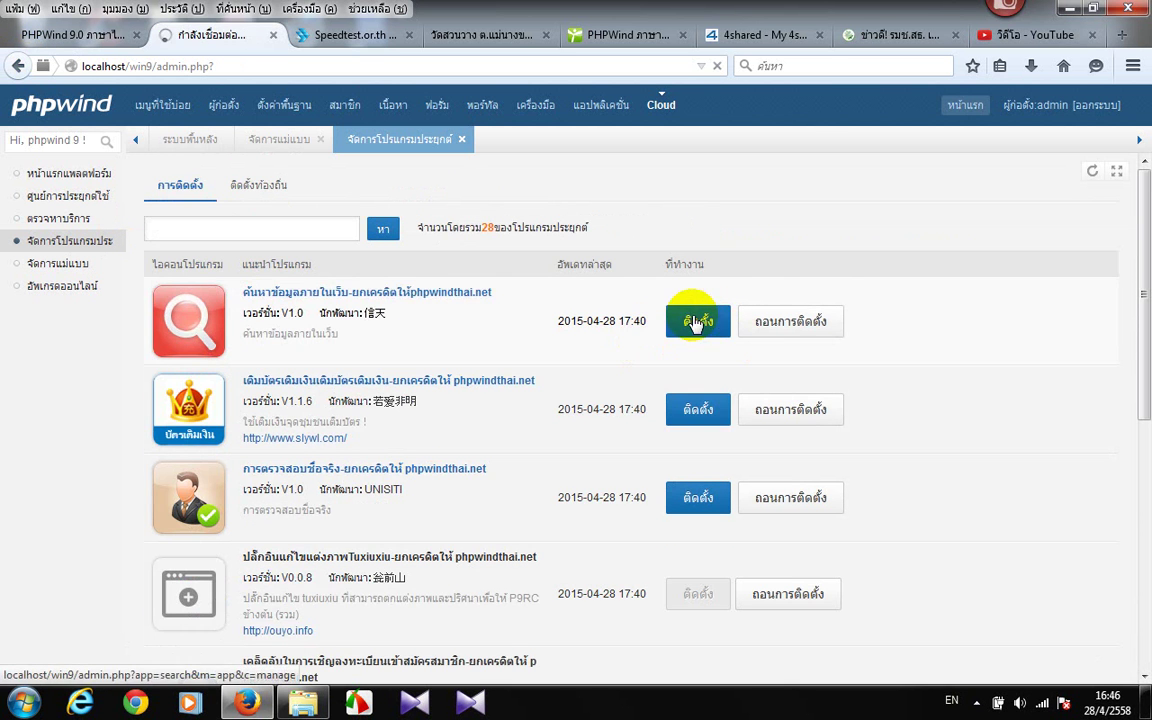
{"action": "left_click", "coordinate": [318, 217]}
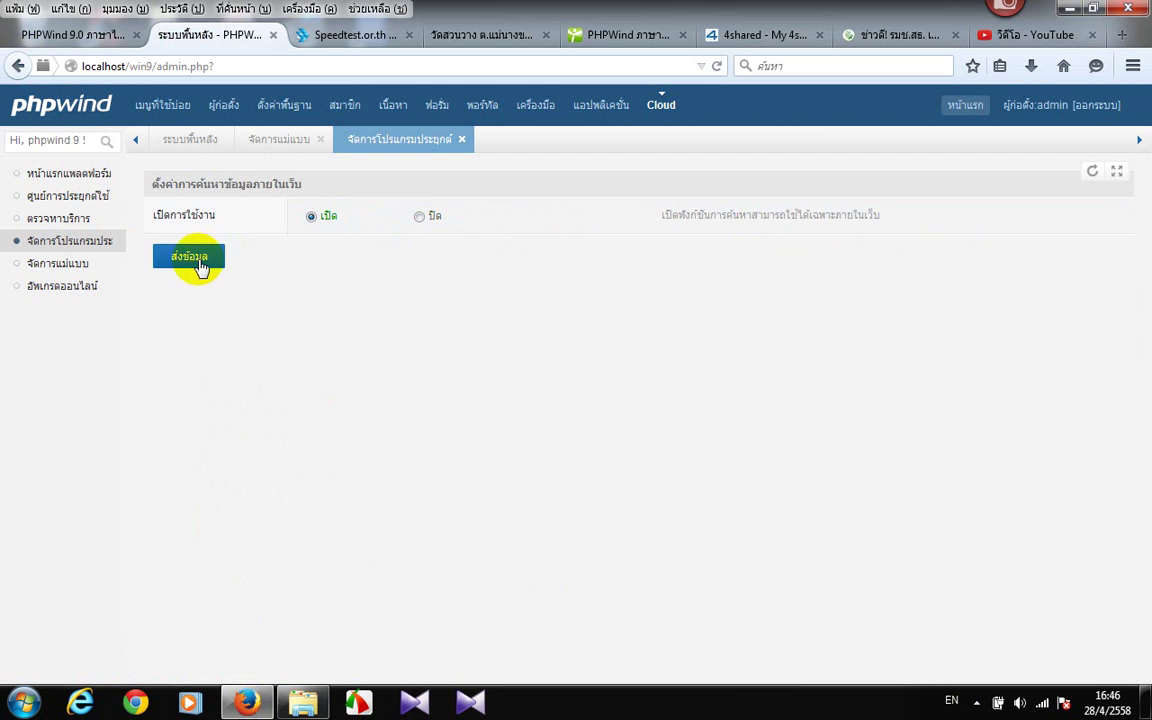
Open the ผู้ดูแลระบบ group in the user group management and look through its basic permissions
{"action": "left_click", "coordinate": [341, 106]}
{"action": "left_click", "coordinate": [341, 106]}
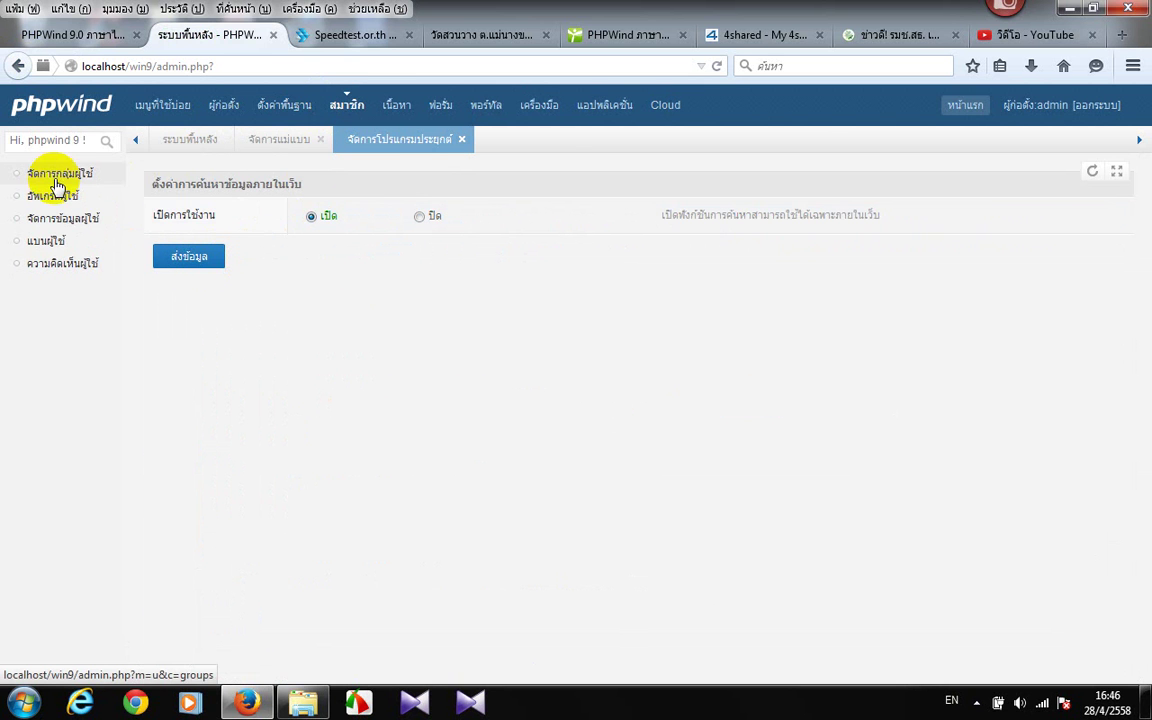
{"action": "left_click", "coordinate": [57, 178]}
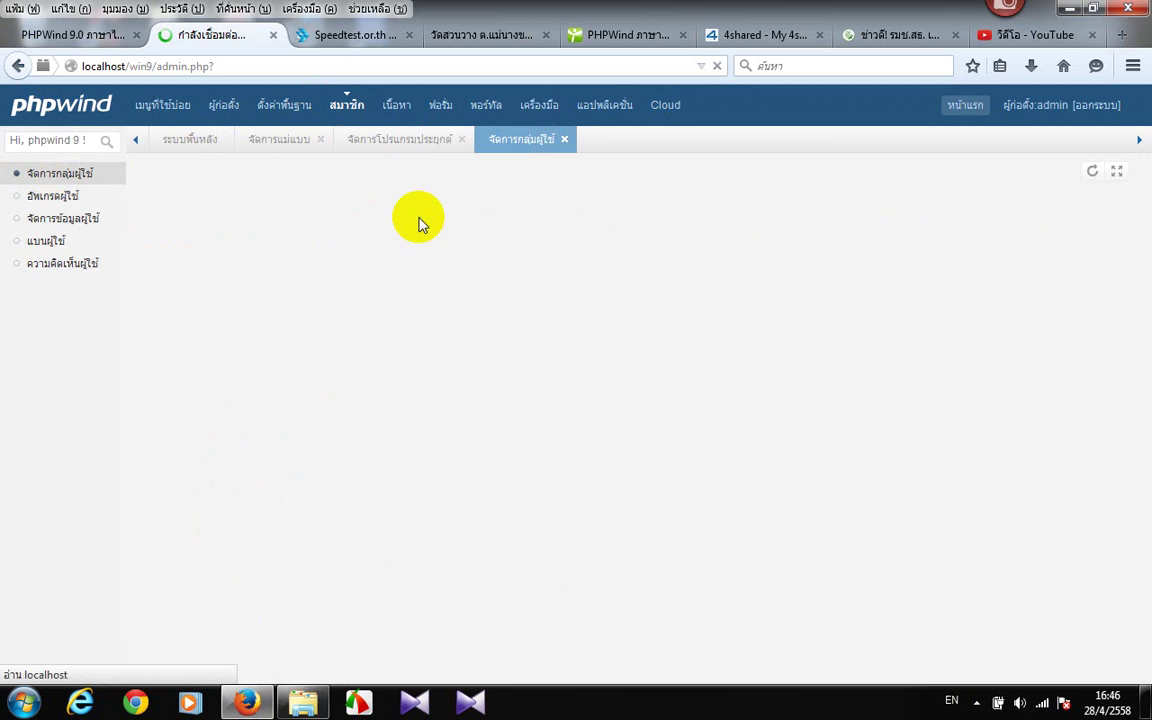
{"action": "left_click", "coordinate": [352, 192]}
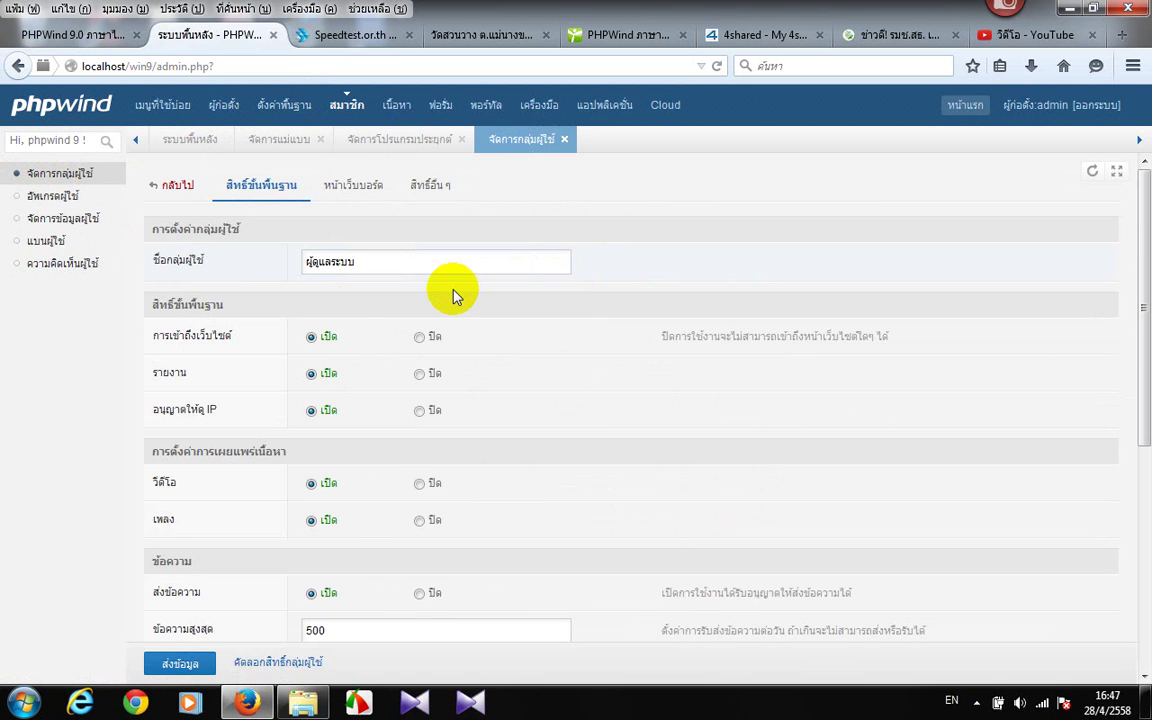
{"action": "scroll", "coordinate": [455, 297], "scroll_direction": "down", "scroll_amount": 2}
{"action": "scroll", "coordinate": [455, 297], "scroll_direction": "down", "scroll_amount": 3}
{"action": "scroll", "coordinate": [455, 297], "scroll_direction": "up", "scroll_amount": 5}
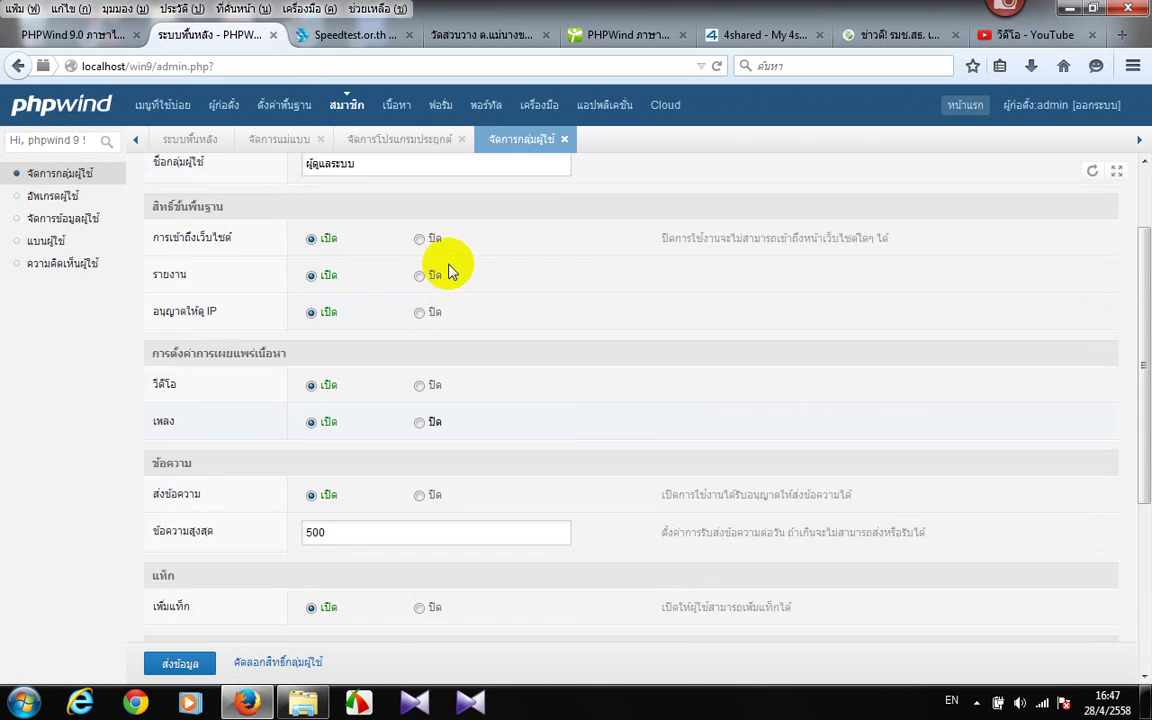
Set HTML code use to เปิด in the ผู้ดูแลระบบ group's webboard permissions, submit, and go back to the group list
{"action": "left_click", "coordinate": [349, 187]}
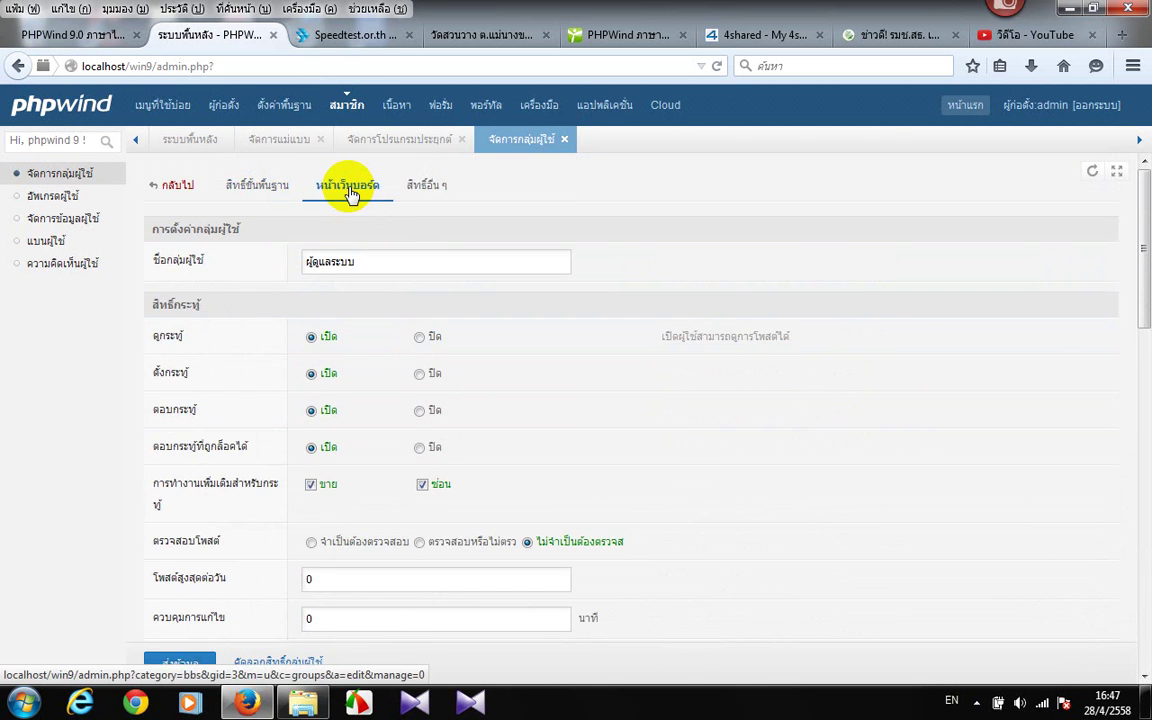
{"action": "scroll", "coordinate": [378, 490], "scroll_direction": "down", "scroll_amount": 3}
{"action": "scroll", "coordinate": [378, 492], "scroll_direction": "down", "scroll_amount": 3}
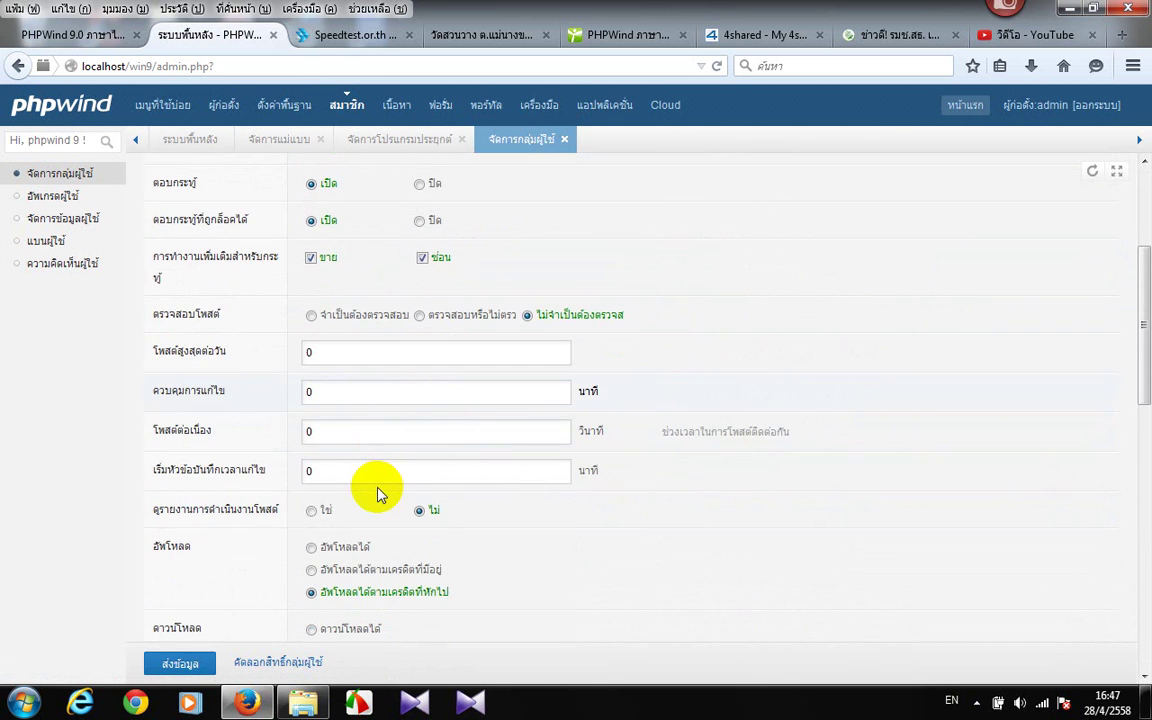
{"action": "scroll", "coordinate": [378, 490], "scroll_direction": "down", "scroll_amount": 7}
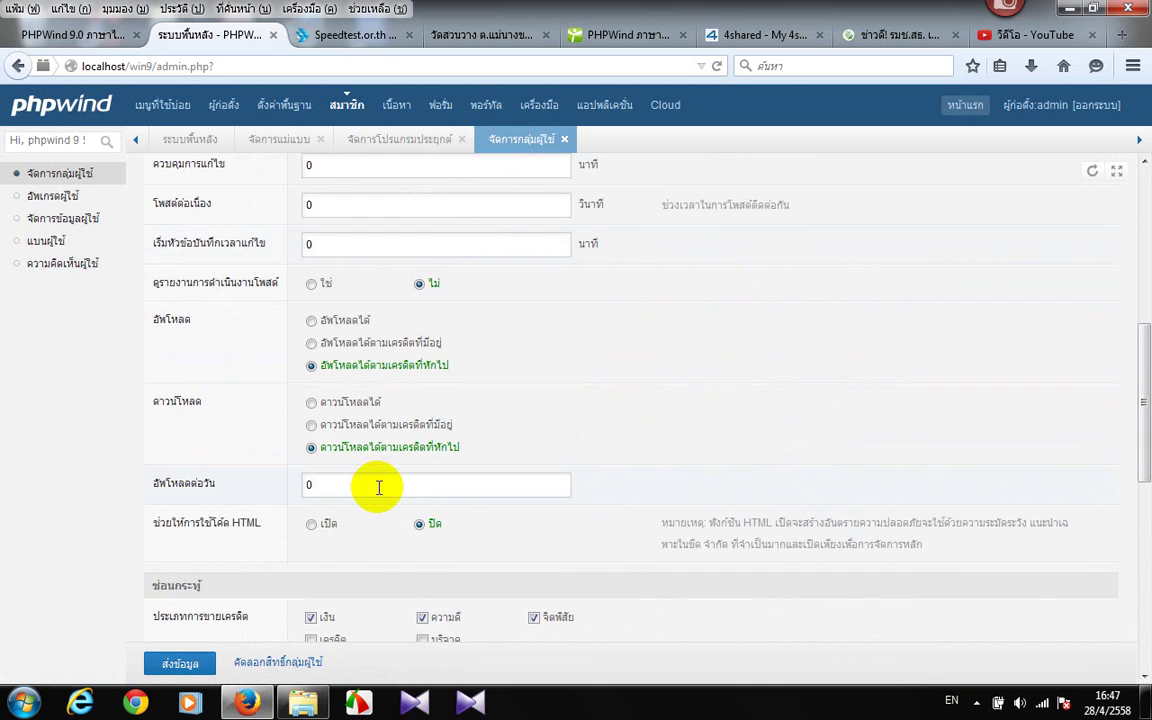
{"action": "scroll", "coordinate": [222, 519], "scroll_direction": "down", "scroll_amount": 2}
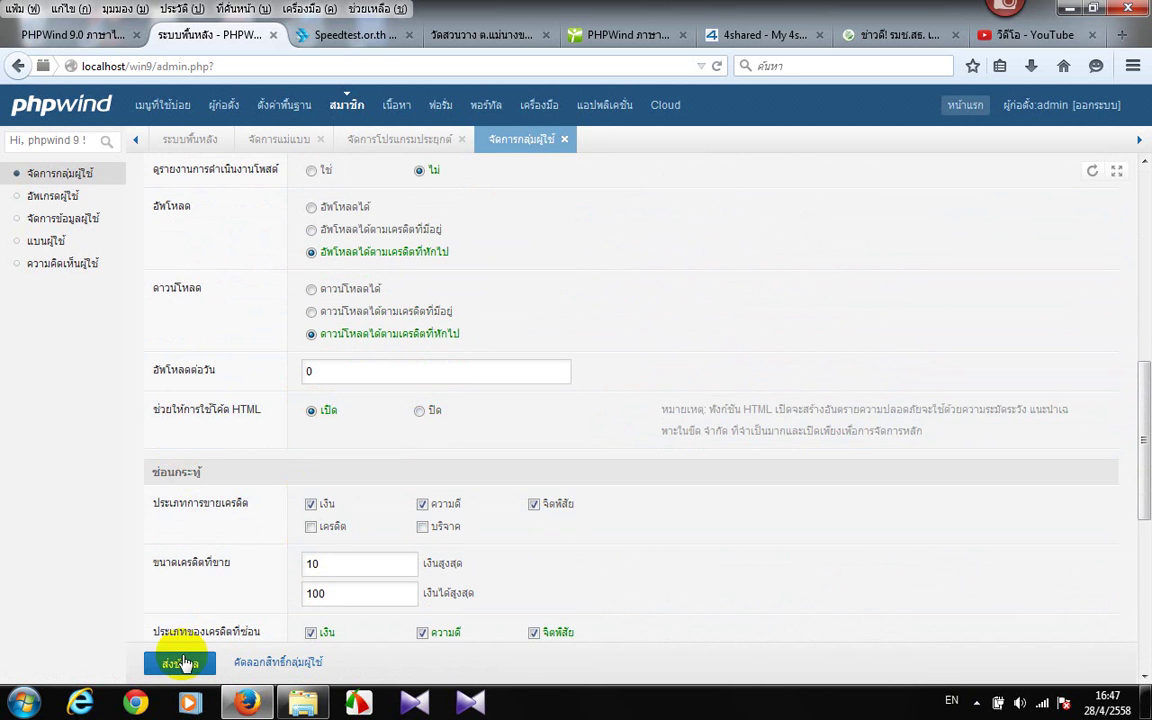
{"action": "left_click", "coordinate": [18, 66]}
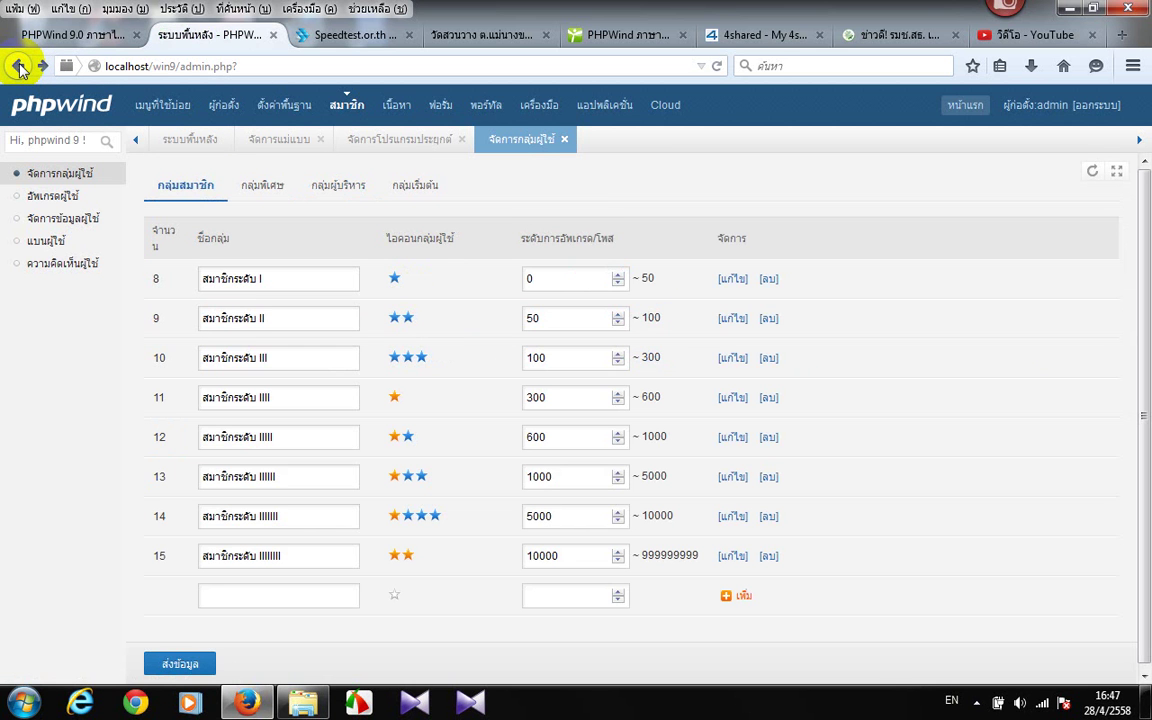
{"action": "left_click", "coordinate": [19, 66]}
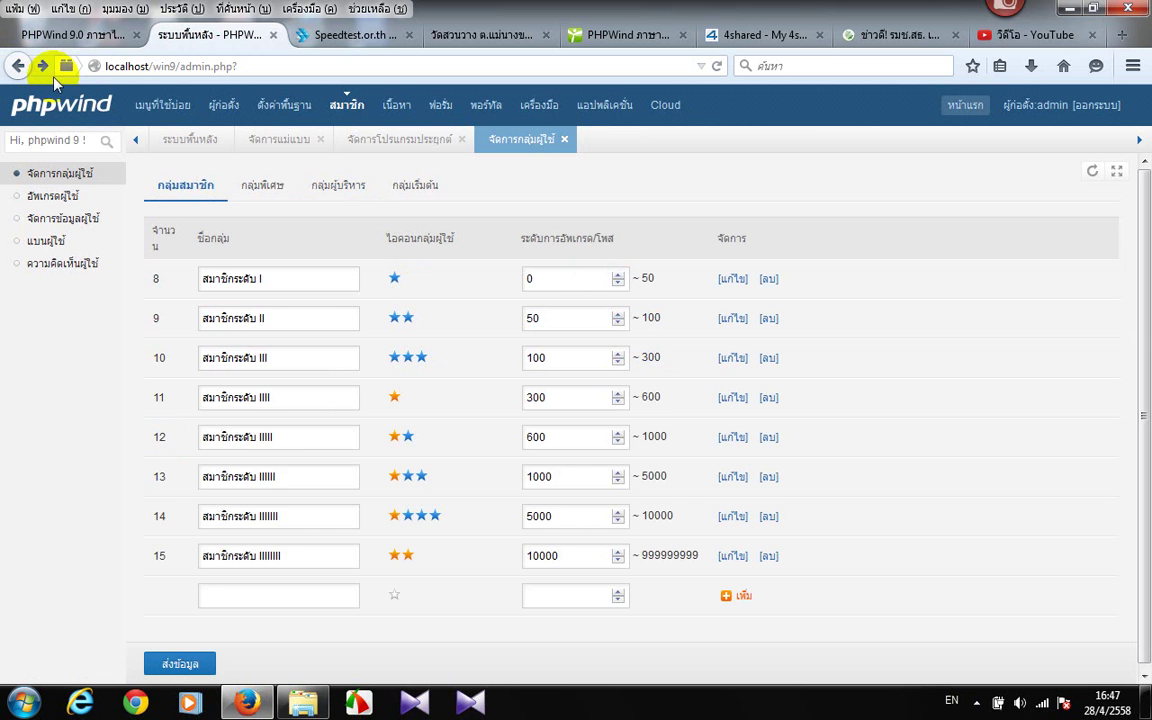
Return to page 3 of the apps list and open the initial settings of the top-up card app (เติมบัตรเติมเงิน)
{"action": "left_click", "coordinate": [656, 106]}
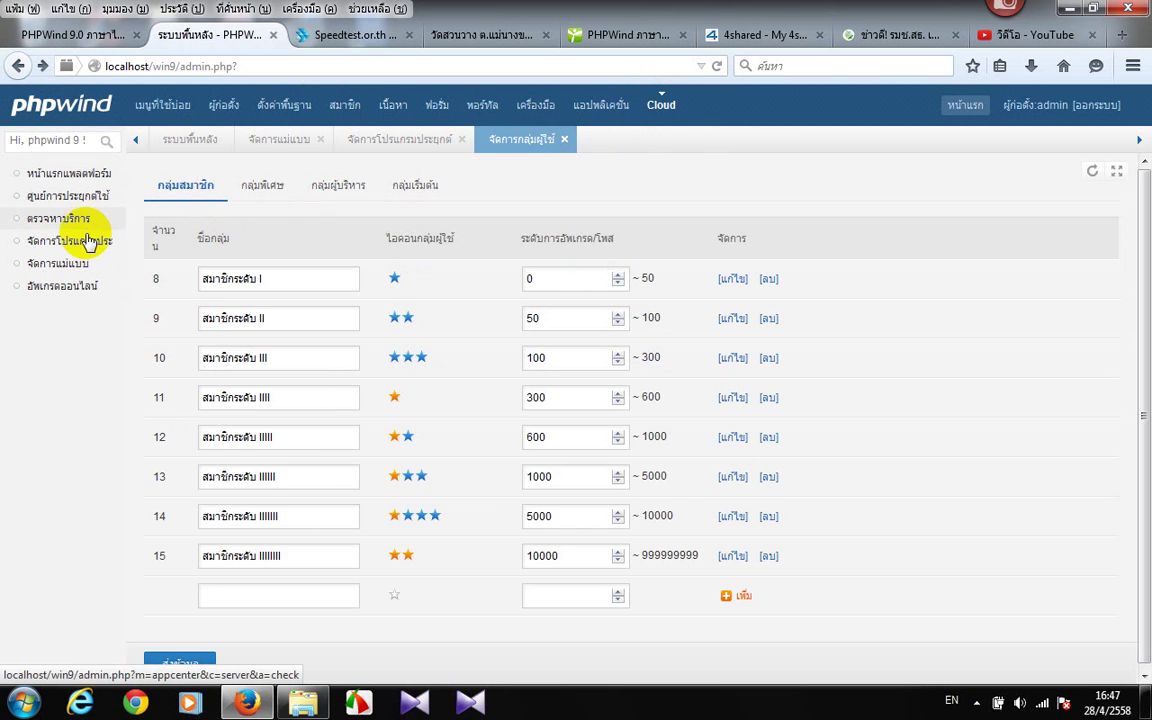
{"action": "left_click", "coordinate": [68, 241]}
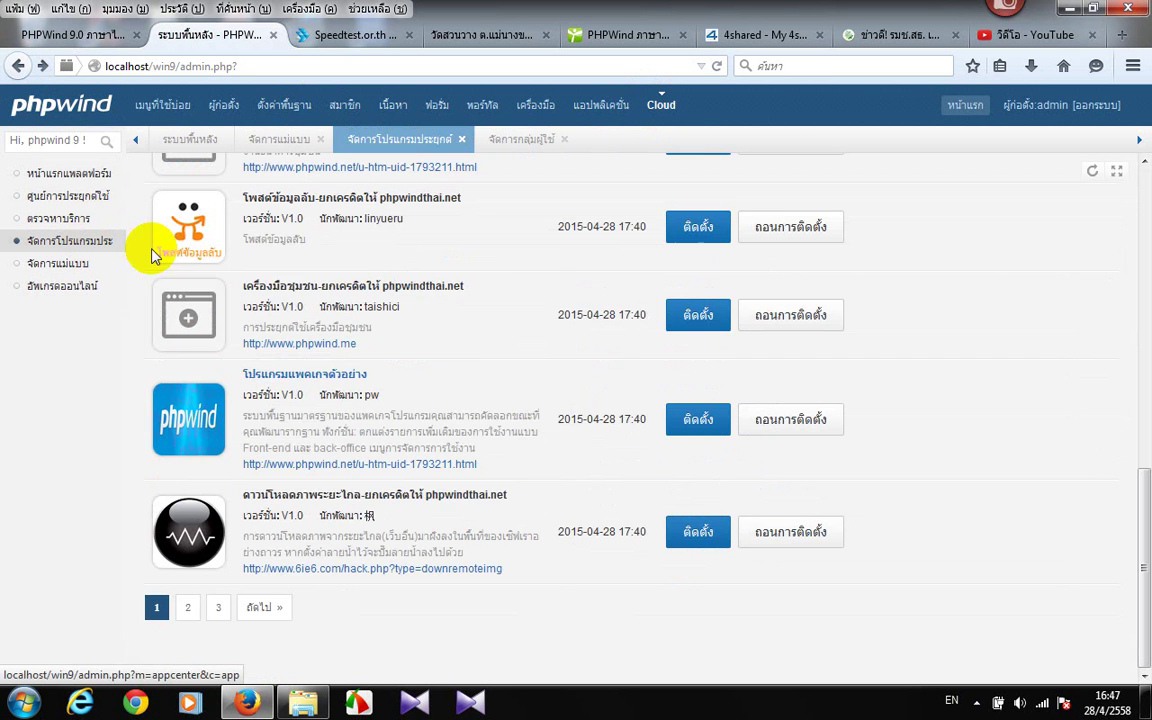
{"action": "left_click", "coordinate": [222, 609]}
{"action": "scroll", "coordinate": [558, 481], "scroll_direction": "down", "scroll_amount": 2}
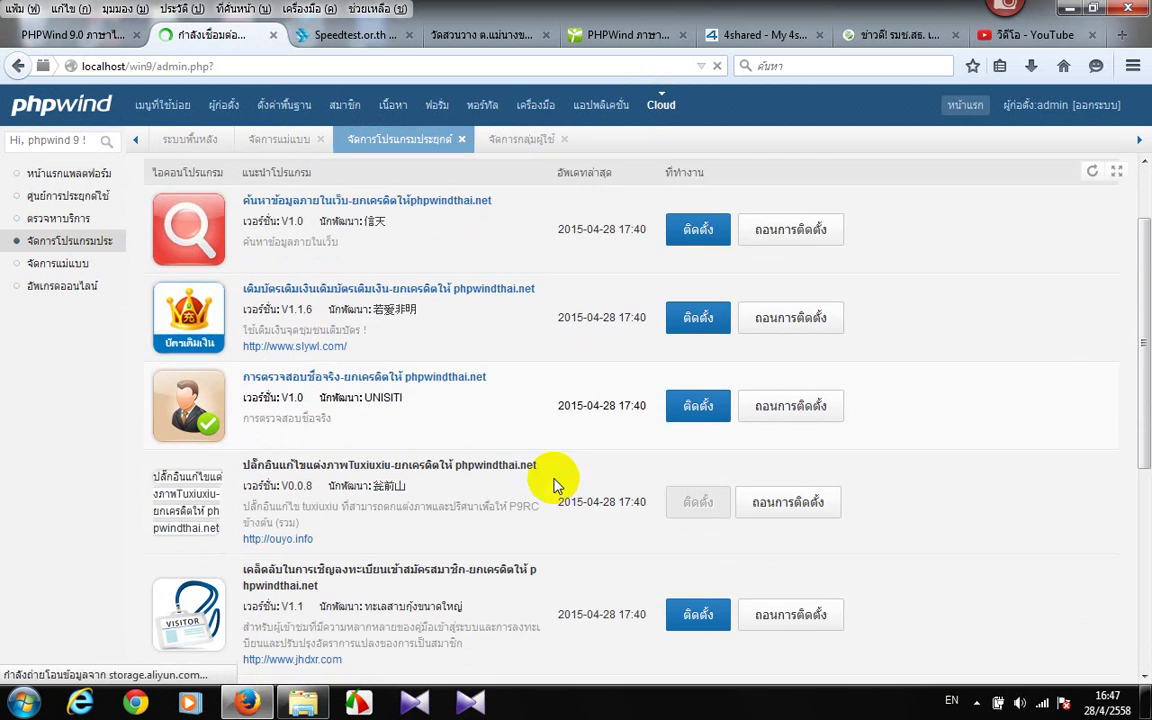
{"action": "left_click", "coordinate": [676, 296]}
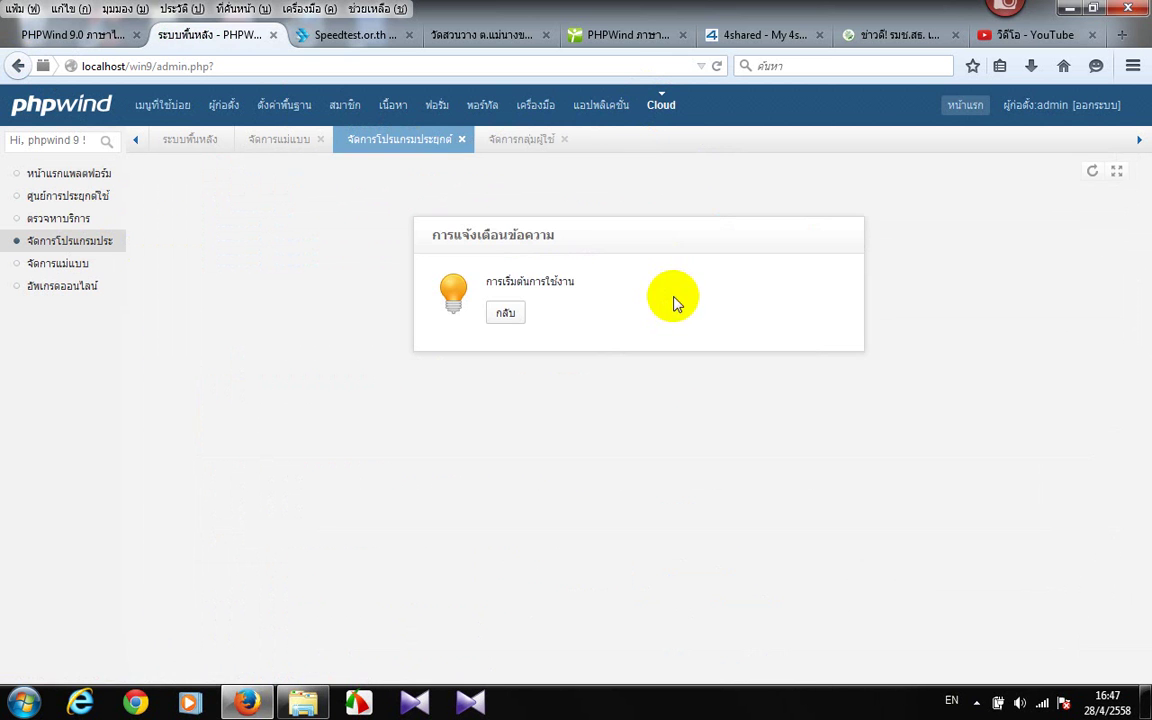
{"action": "left_click", "coordinate": [505, 314]}
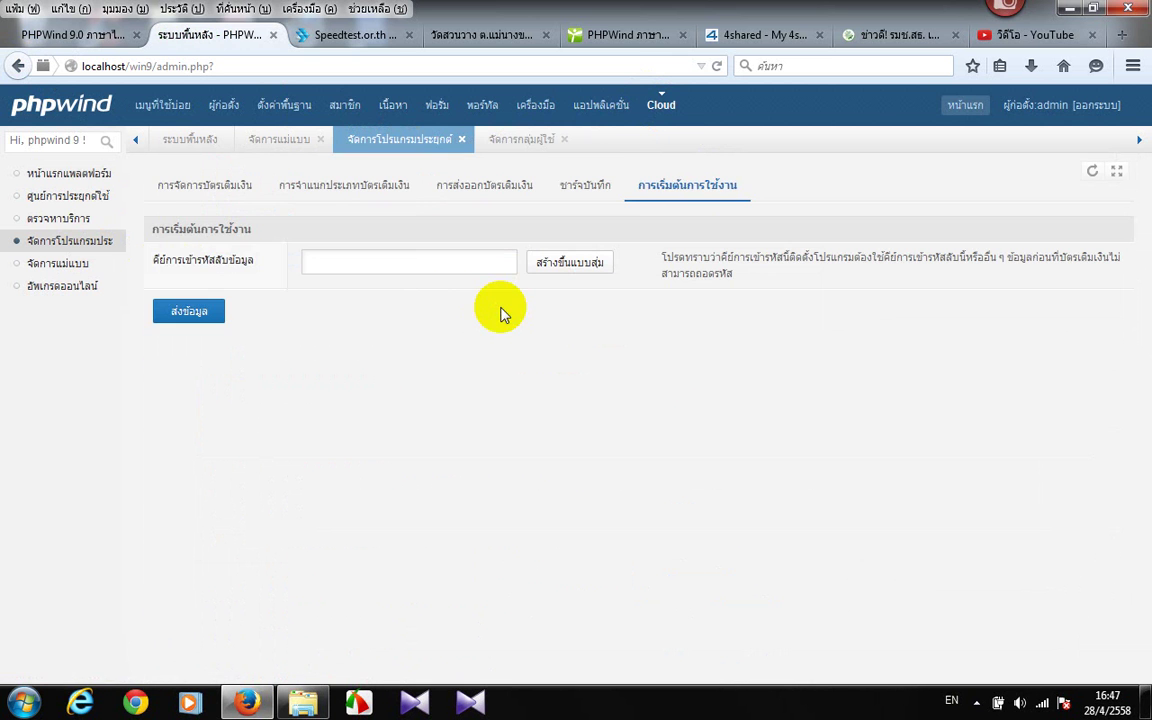
Check the top-up card app's card type and card export pages, and return to page 3 of the apps list
{"action": "left_click", "coordinate": [350, 189]}
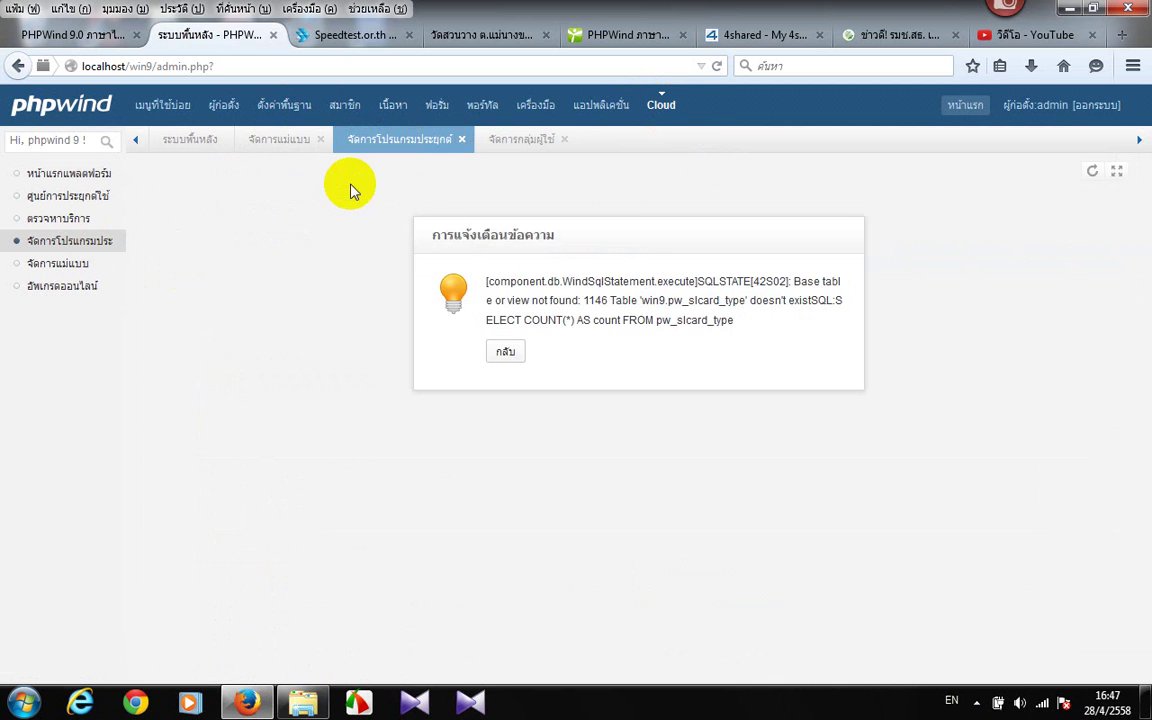
{"action": "left_click", "coordinate": [506, 352]}
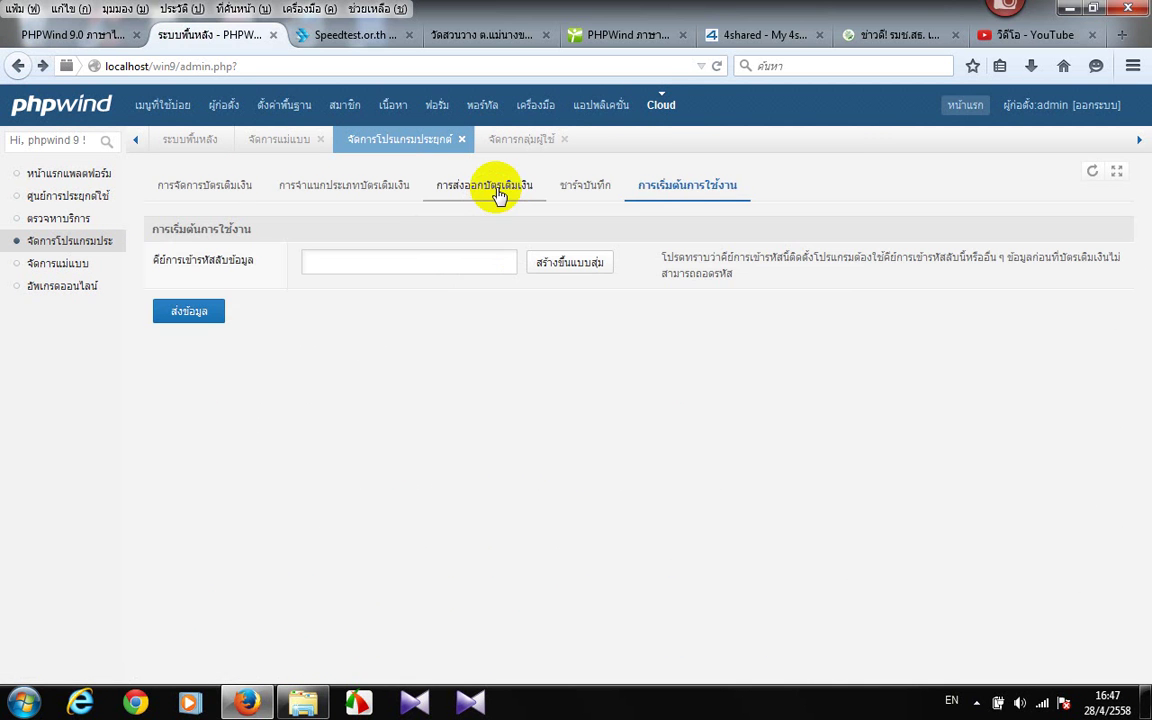
{"action": "left_click", "coordinate": [505, 190]}
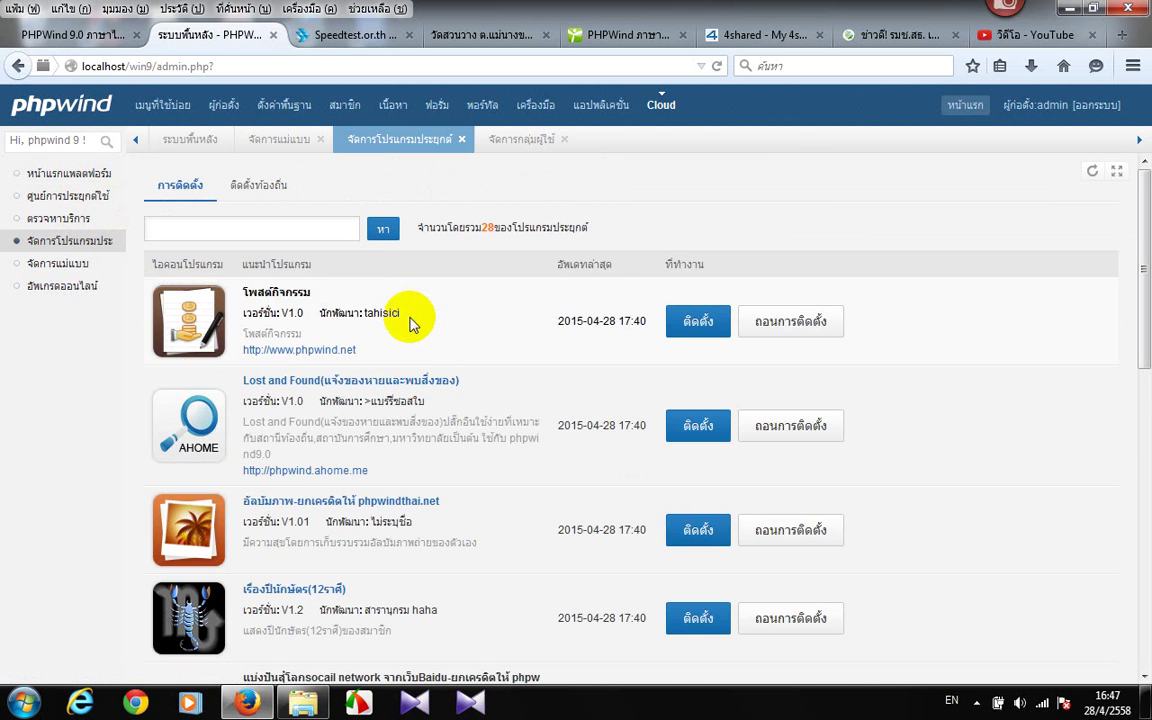
{"action": "scroll", "coordinate": [418, 330], "scroll_direction": "down", "scroll_amount": 10}
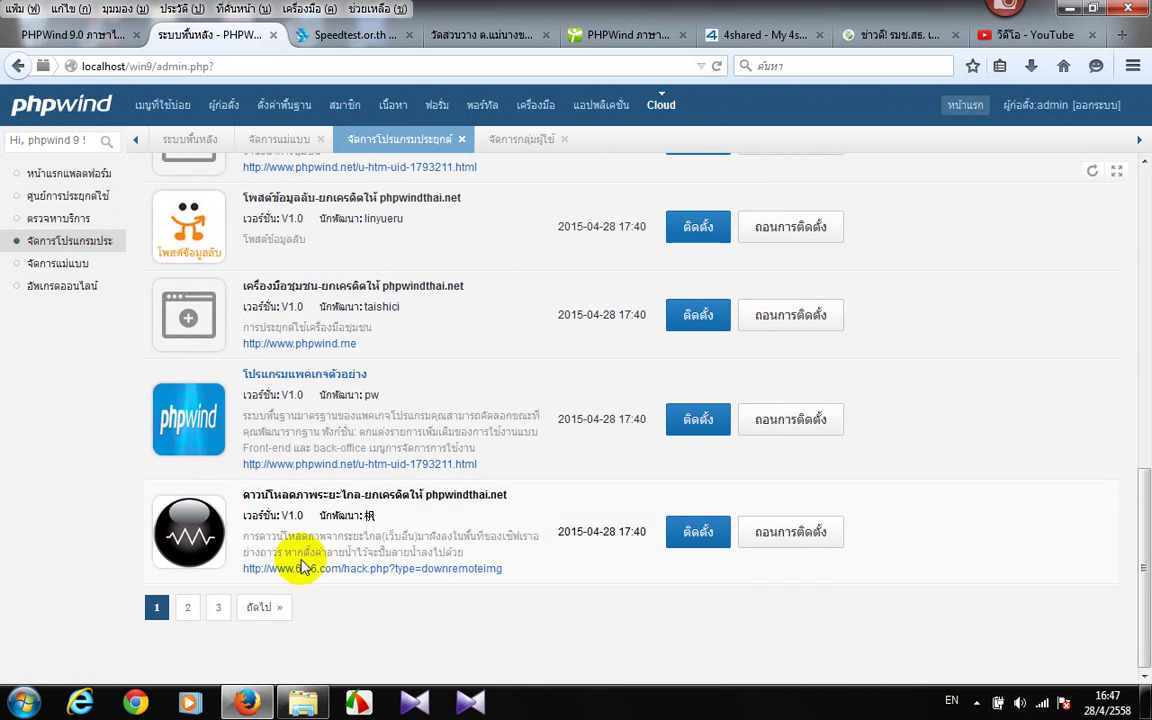
{"action": "left_click", "coordinate": [219, 608]}
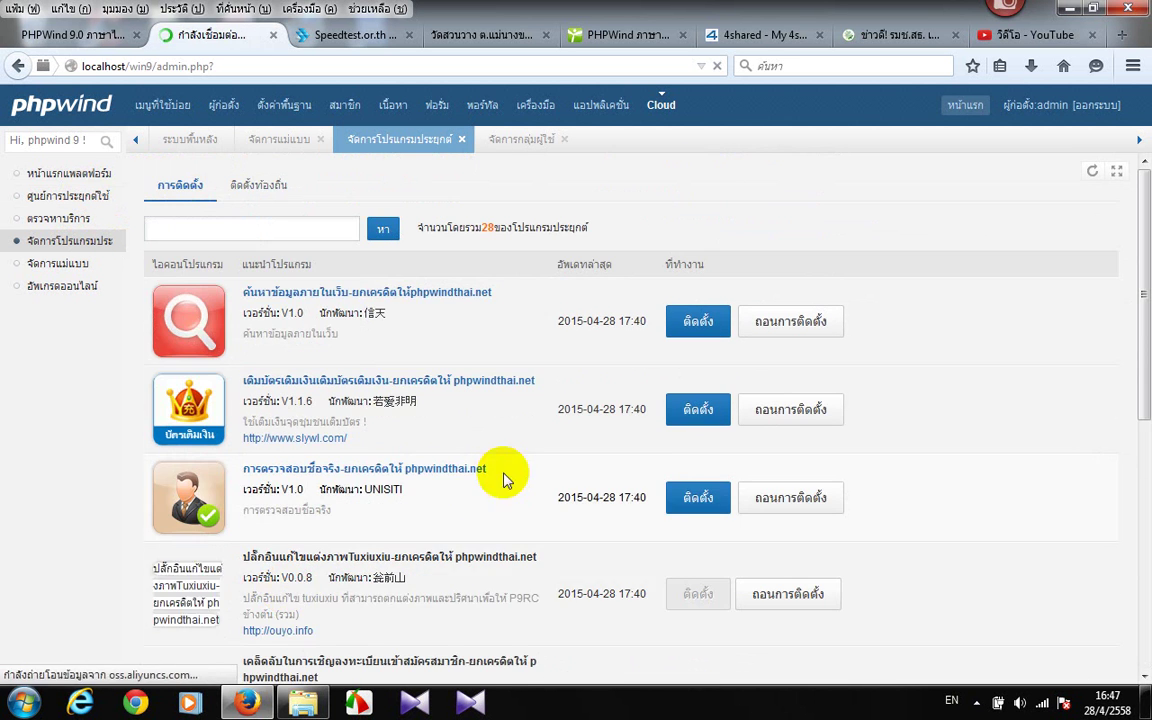
Open the real-name verification app's settings, turn verification on, enable only the ชื่อจริง and E-mail types, and submit
{"action": "left_click", "coordinate": [682, 497]}
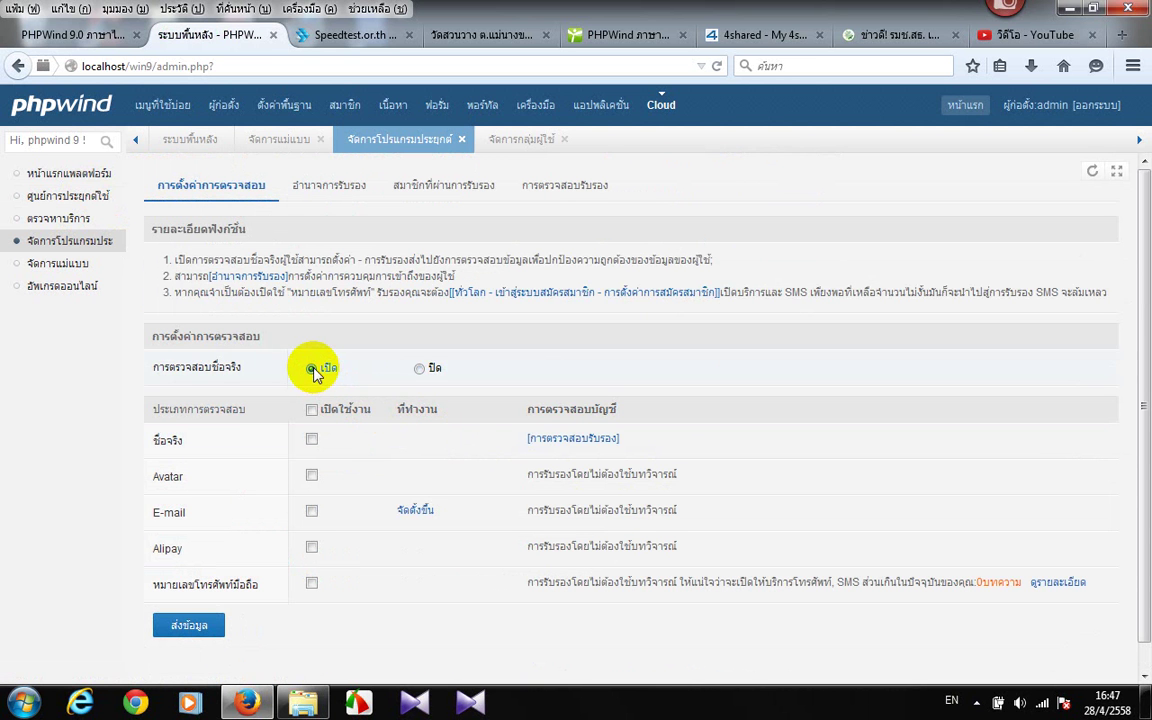
{"action": "left_click", "coordinate": [312, 411]}
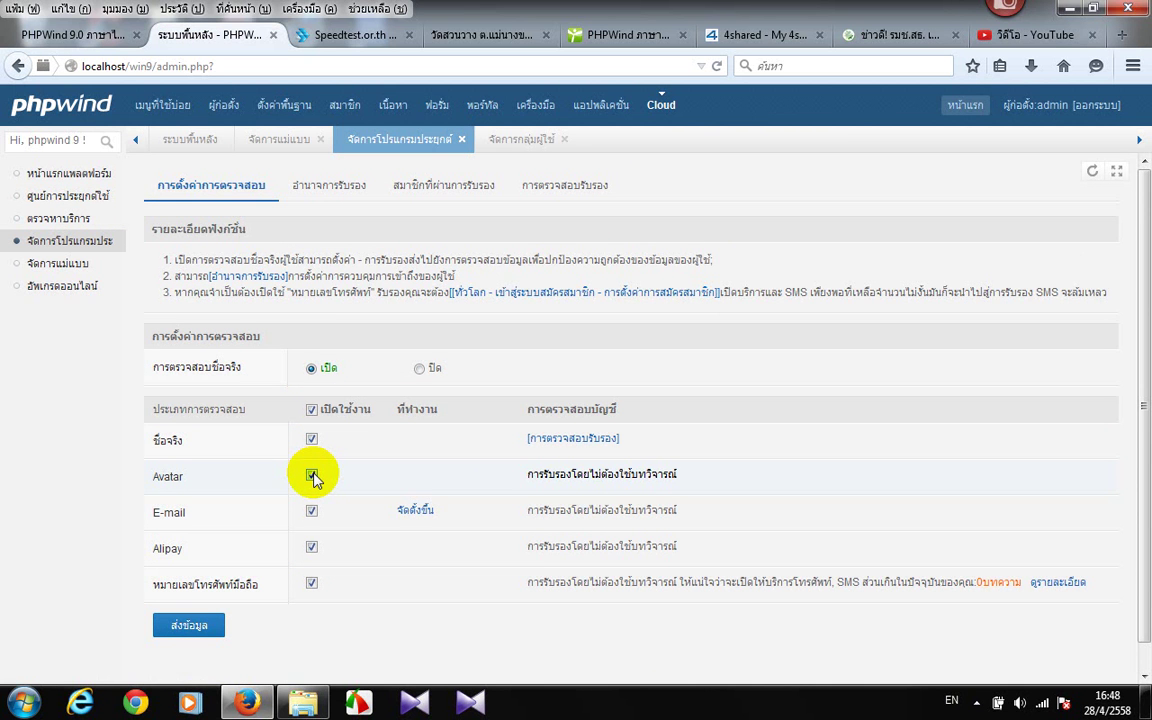
{"action": "left_click", "coordinate": [310, 411]}
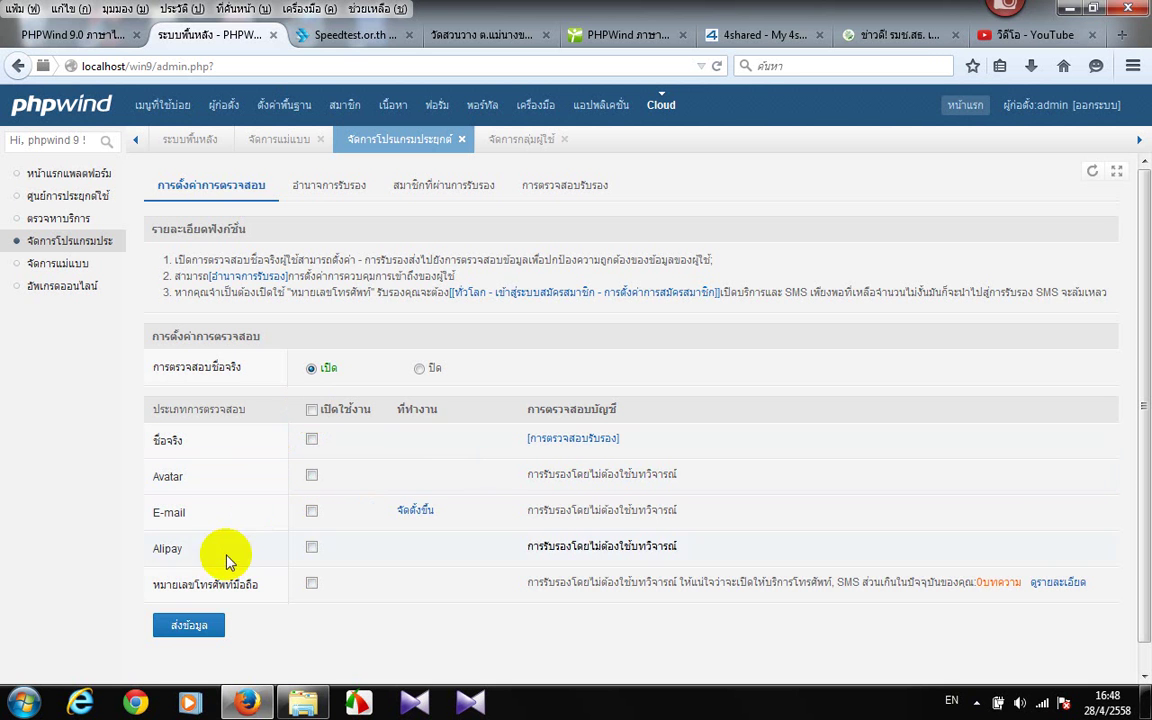
{"action": "left_click", "coordinate": [313, 512]}
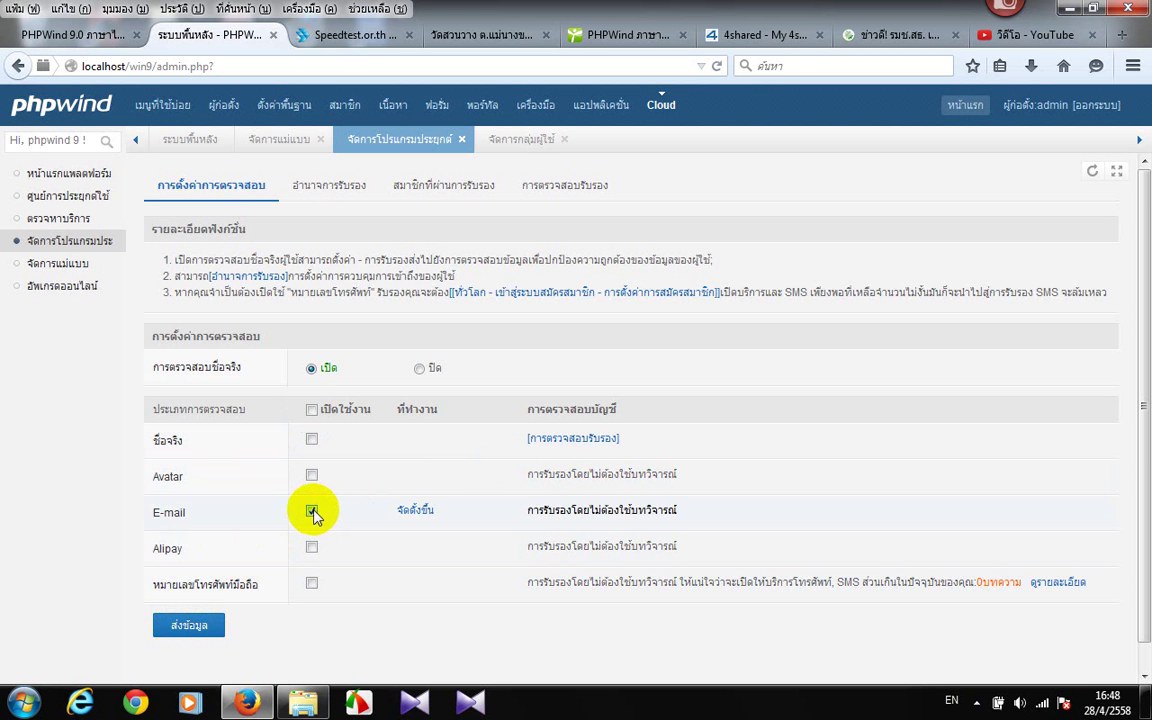
{"action": "left_click", "coordinate": [186, 623]}
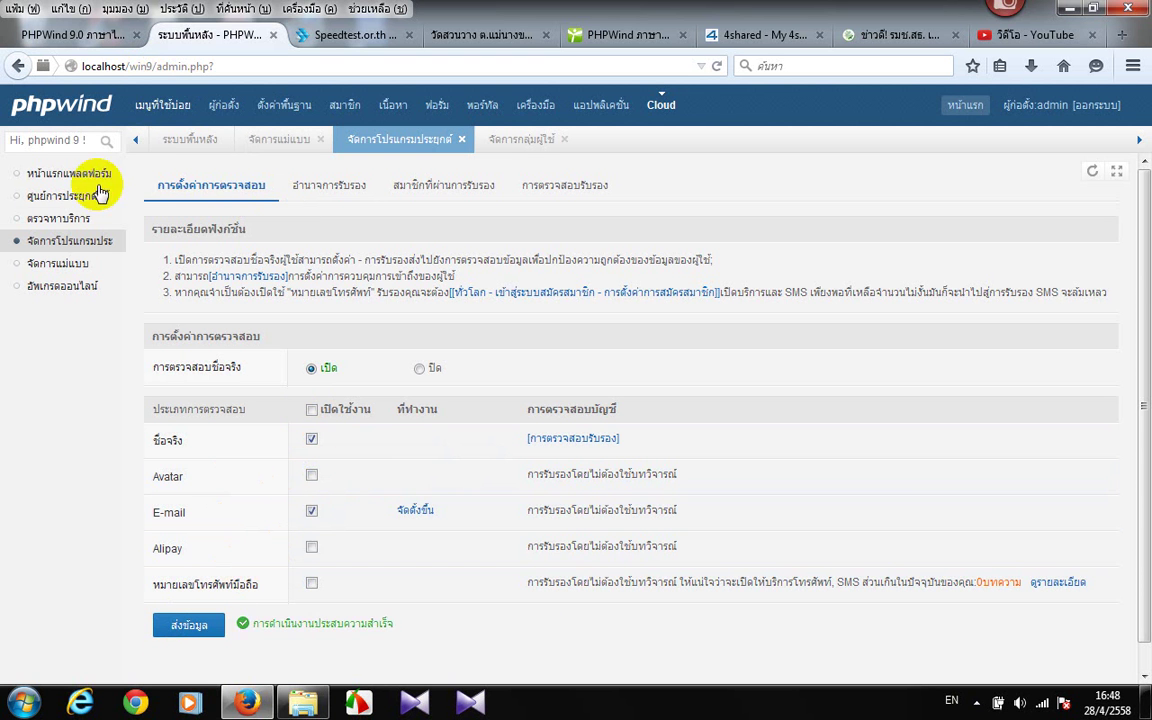
Return to page 3 of the apps list and open the settings of the registration invitation tips app (เคล็ดลับในการเชิญลงทะเบียนเข้าสมัครสมาชิก)
{"action": "left_click", "coordinate": [92, 241]}
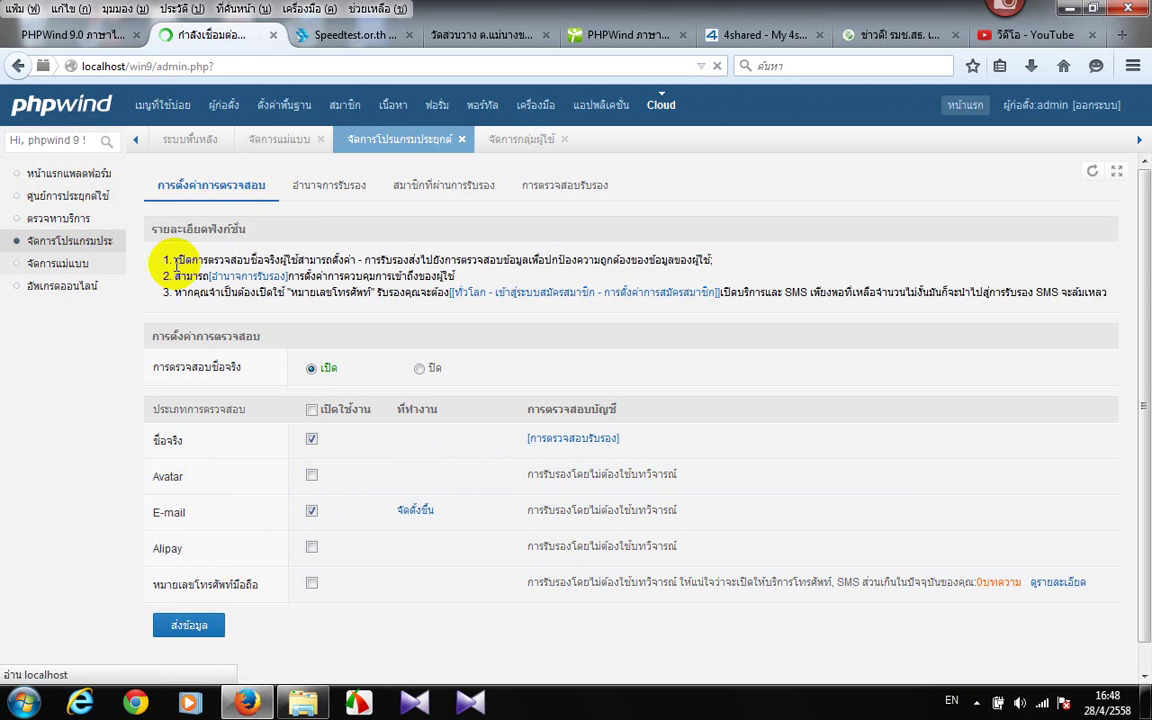
{"action": "scroll", "coordinate": [275, 410], "scroll_direction": "down", "scroll_amount": 5}
{"action": "scroll", "coordinate": [270, 530], "scroll_direction": "down", "scroll_amount": 3}
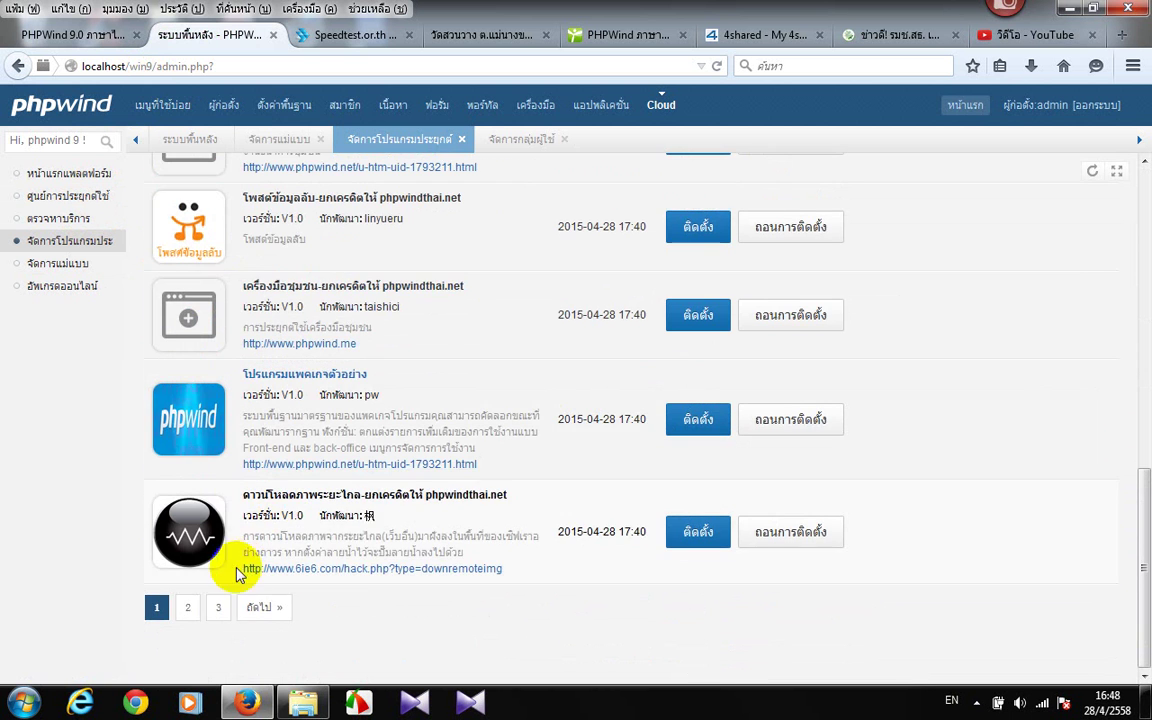
{"action": "left_click", "coordinate": [218, 607]}
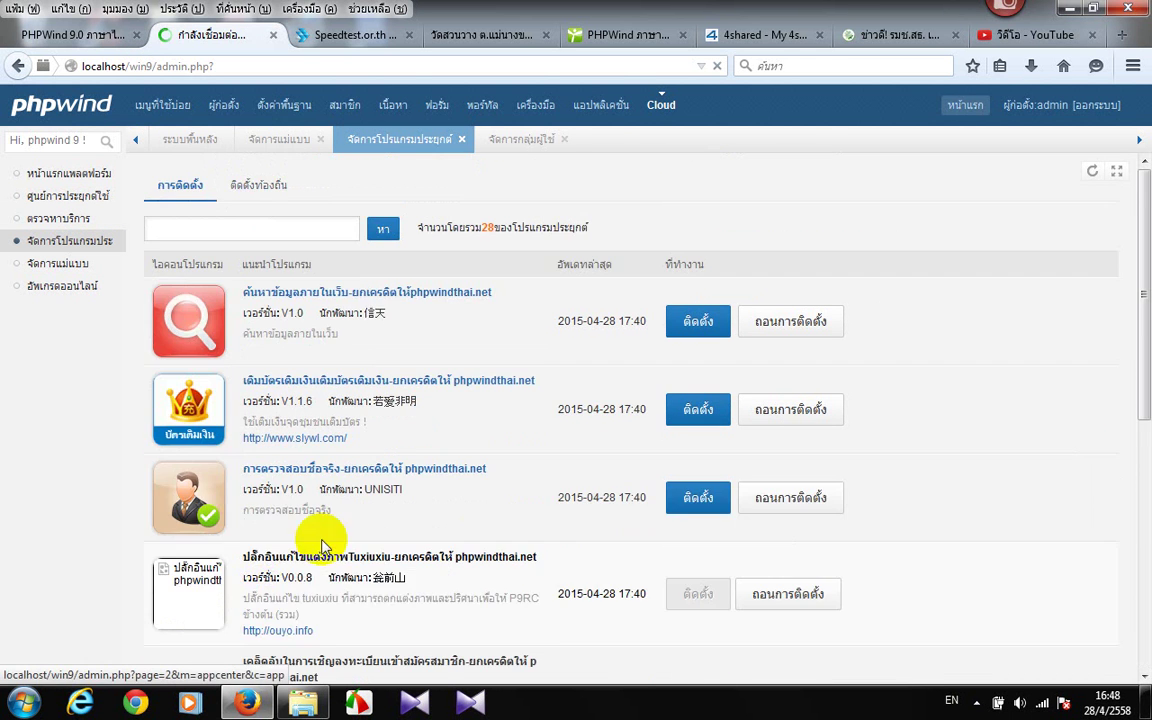
{"action": "scroll", "coordinate": [320, 527], "scroll_direction": "down", "scroll_amount": 3}
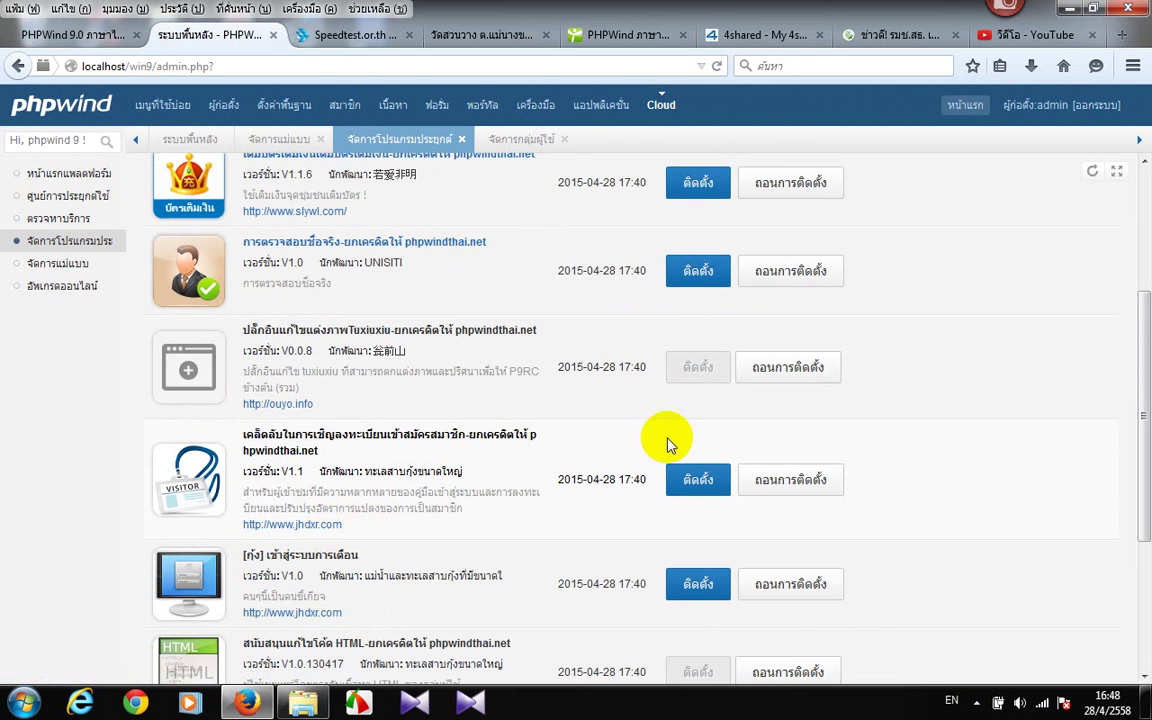
{"action": "left_click", "coordinate": [690, 482]}
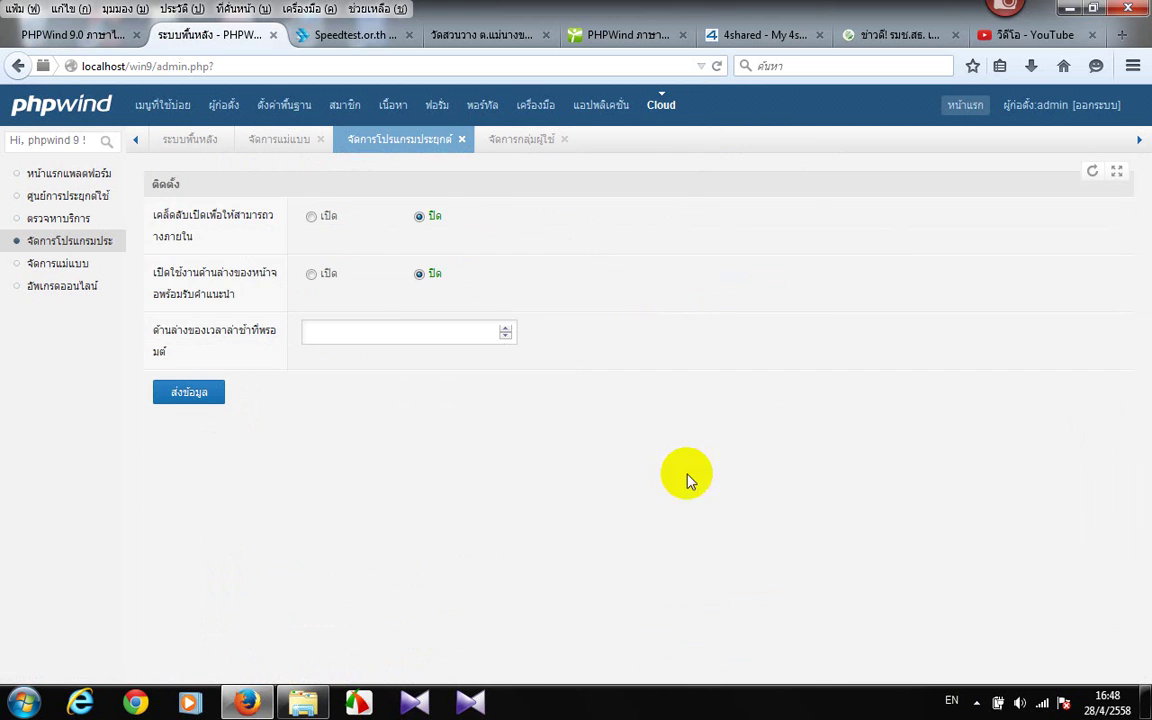
Set both invitation prompt options to เปิด, enter 10 as the bottom prompt's delay time, and submit
{"action": "left_click", "coordinate": [311, 217]}
{"action": "left_click", "coordinate": [436, 331]}
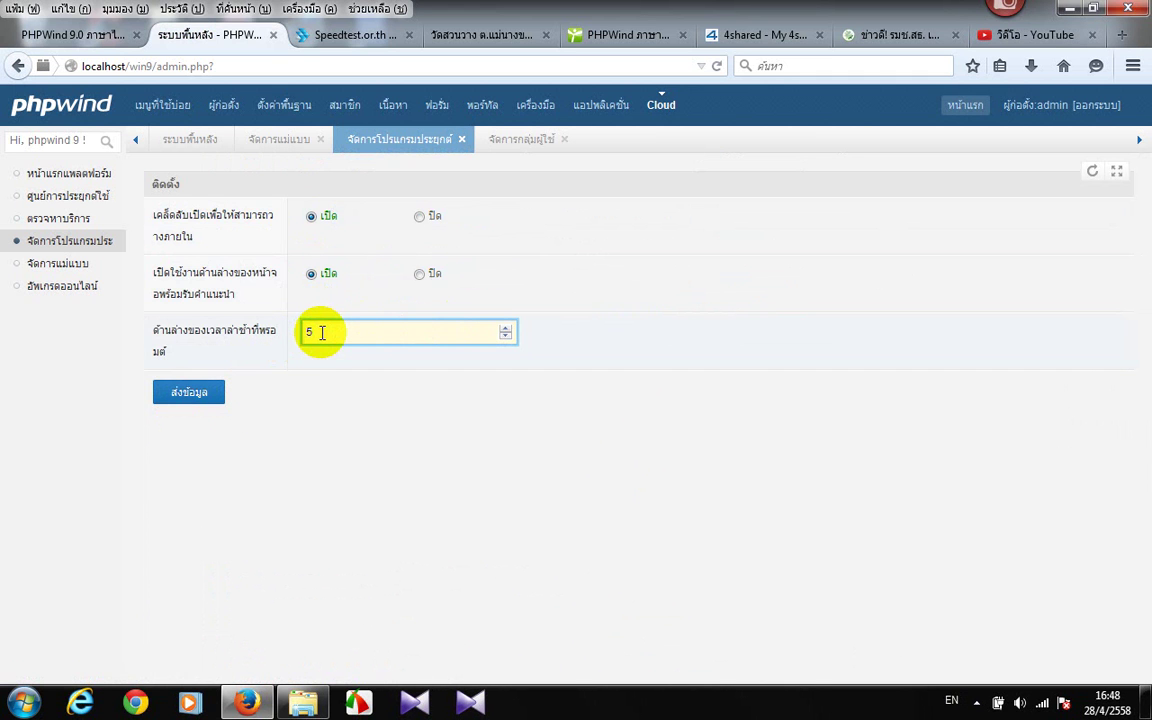
{"action": "type", "text": "10"}
{"action": "left_click", "coordinate": [183, 396]}
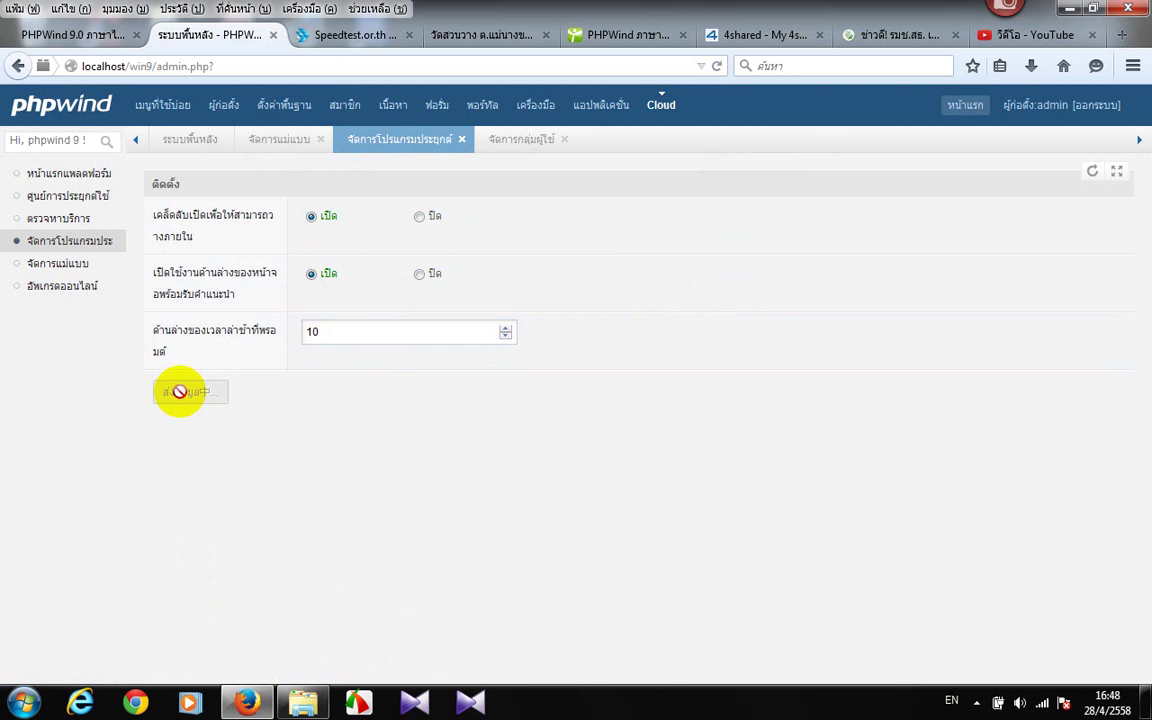
Return to page 3 of the apps list, try opening the [กุ้ง] เข้าสู่ระบบการเดือน app, and open the ศูนย์ลงทะเบียน app's settings instead
{"action": "left_click", "coordinate": [72, 240]}
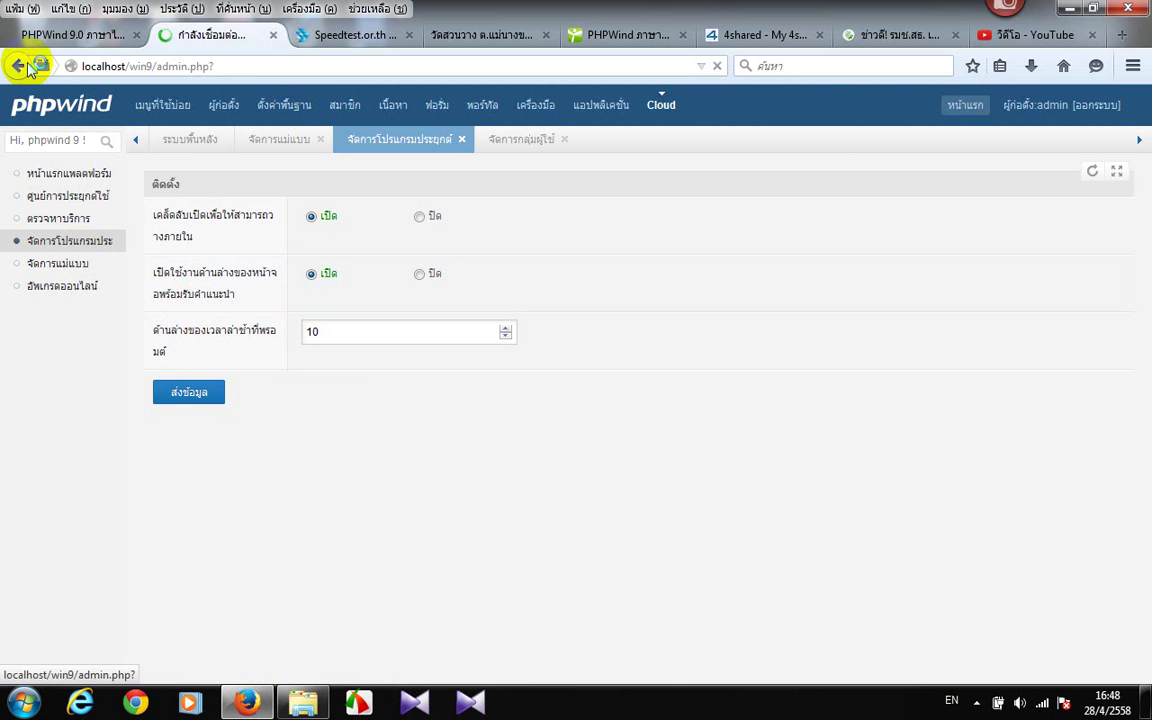
{"action": "scroll", "coordinate": [411, 450], "scroll_direction": "down", "scroll_amount": 3}
{"action": "left_click", "coordinate": [689, 358]}
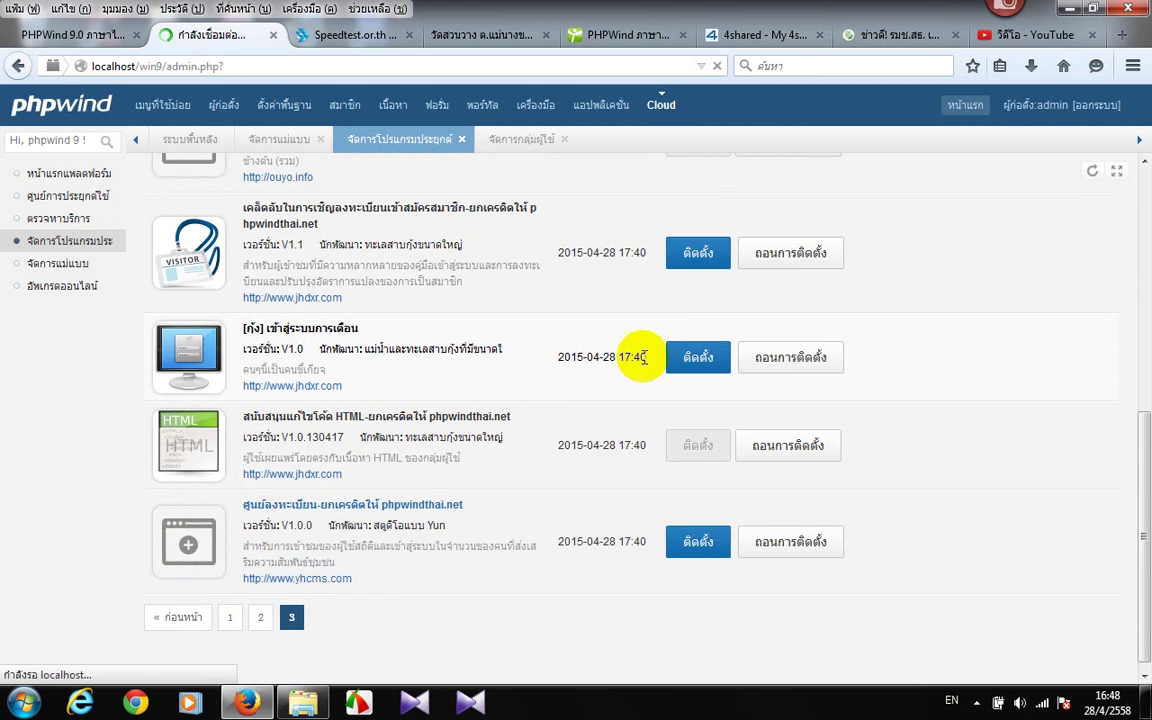
{"action": "left_click", "coordinate": [20, 66]}
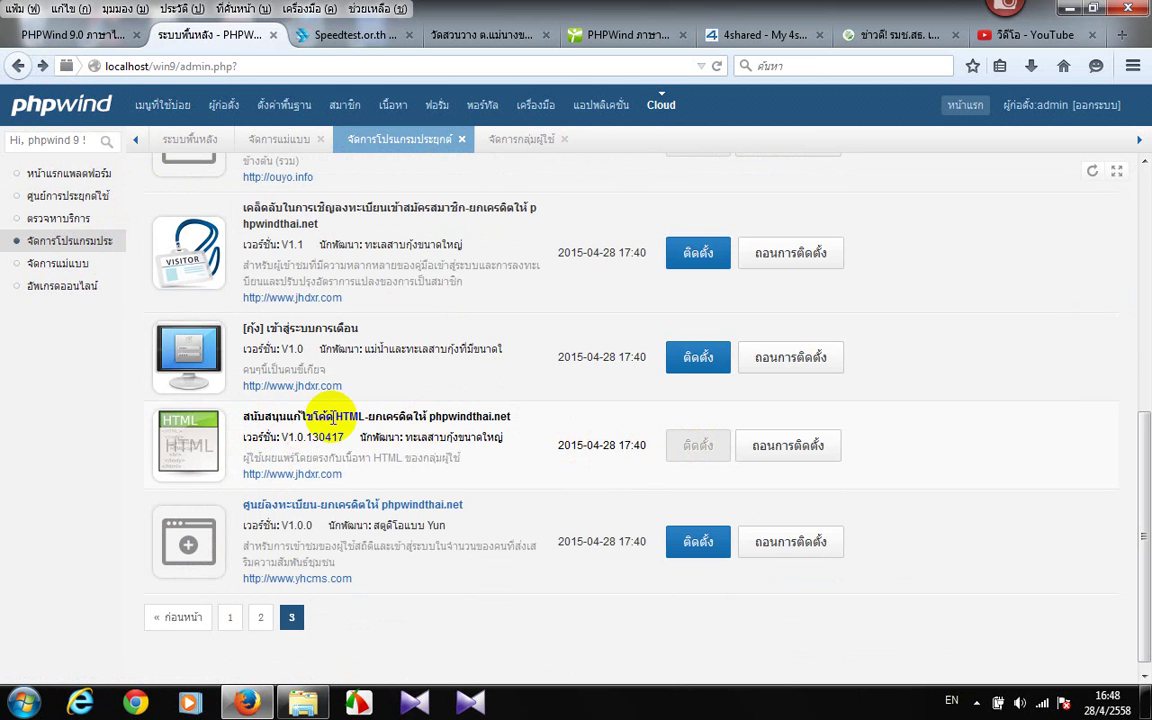
{"action": "left_click", "coordinate": [685, 543]}
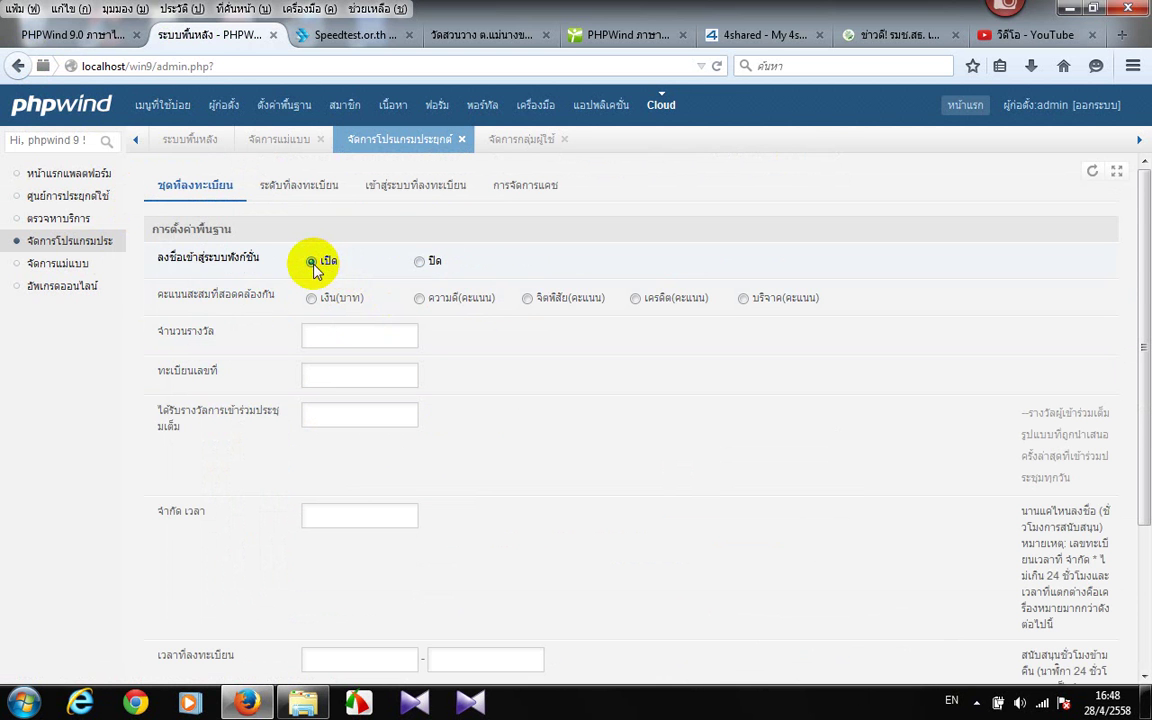
{"action": "left_click", "coordinate": [313, 264]}
{"action": "left_click", "coordinate": [312, 299]}
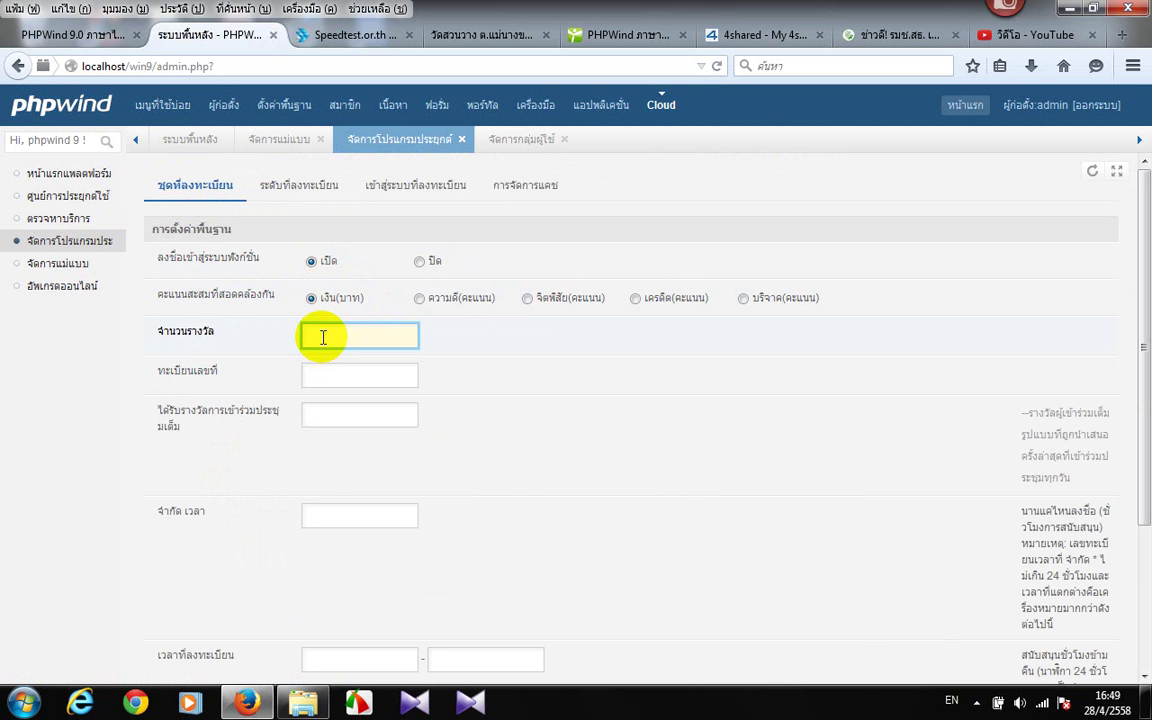
{"action": "left_click", "coordinate": [293, 188]}
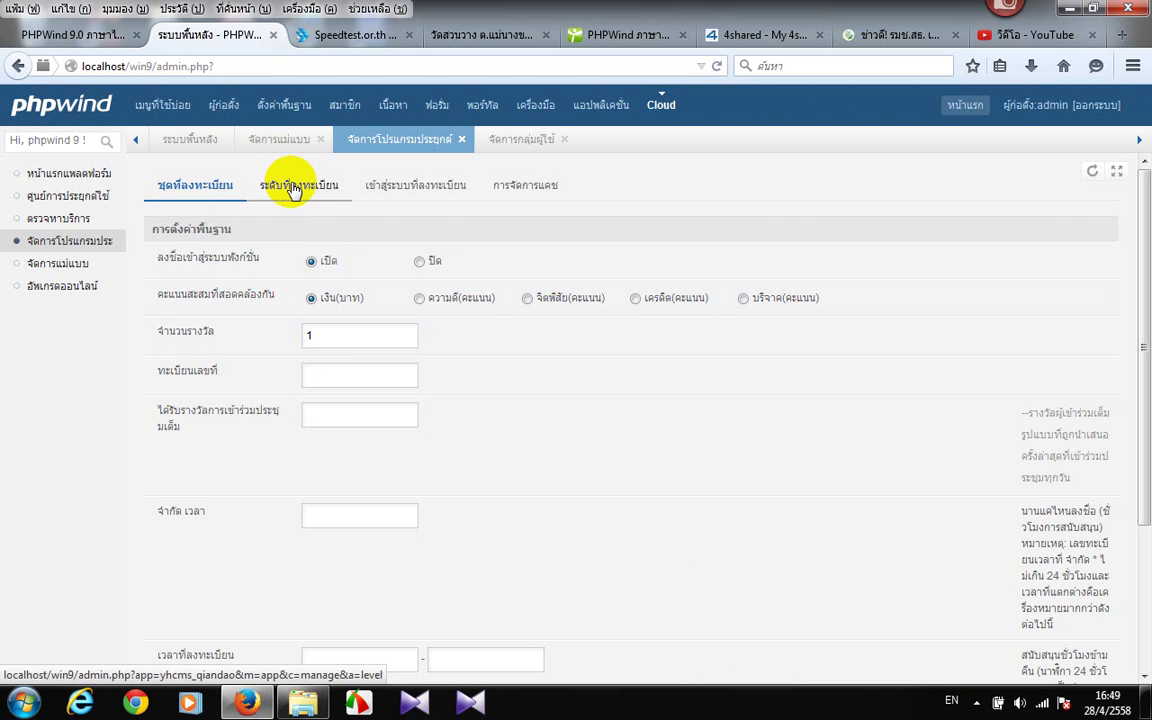
{"action": "left_click", "coordinate": [209, 193]}
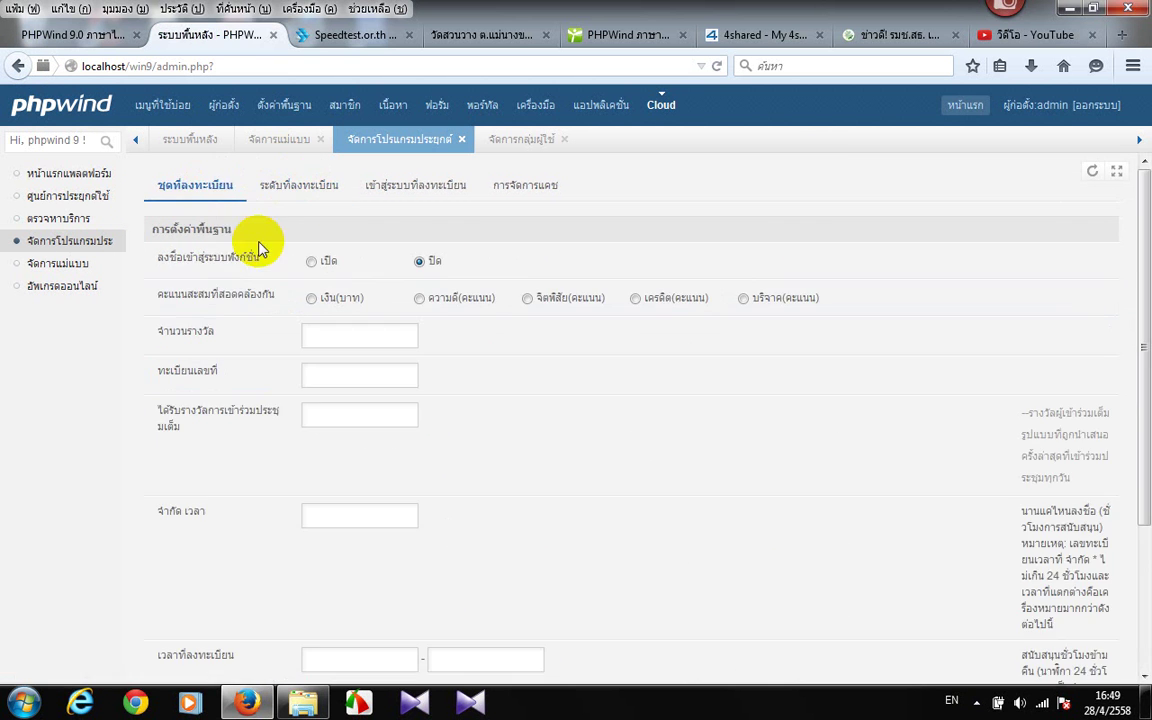
Turn on the sign-in function, choose เงิน(บาท) as the matching points type, set the reward amount to 1, and submit
{"action": "left_click", "coordinate": [311, 261]}
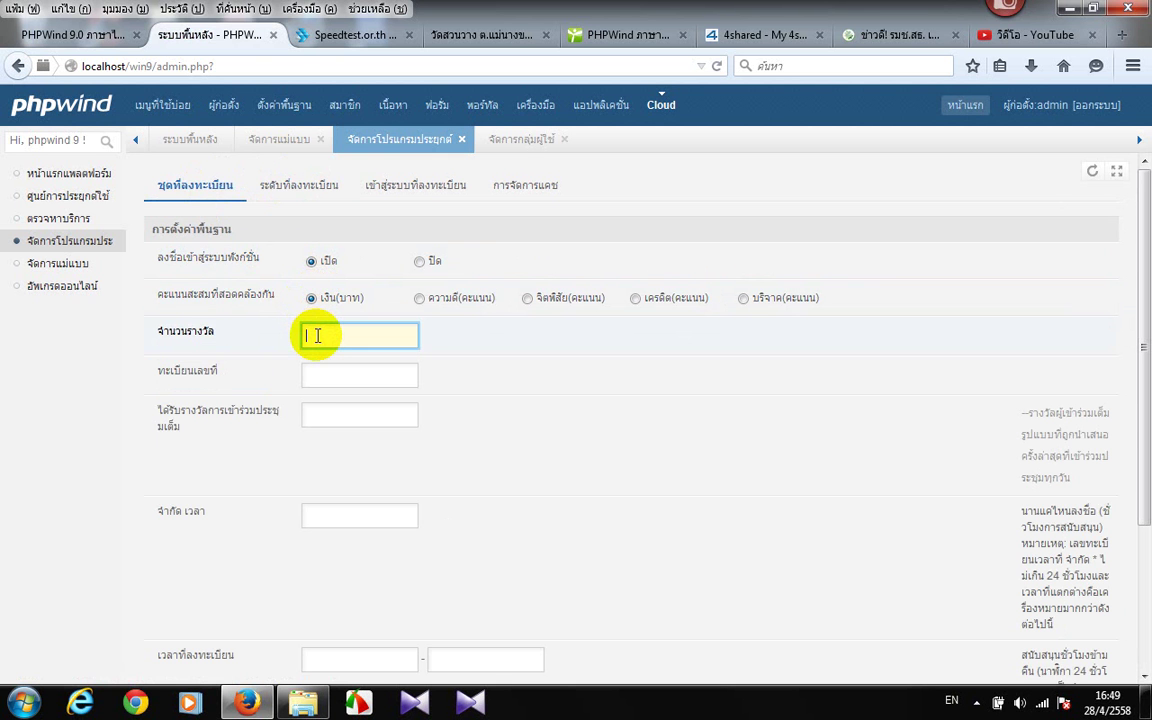
{"action": "type", "text": "1"}
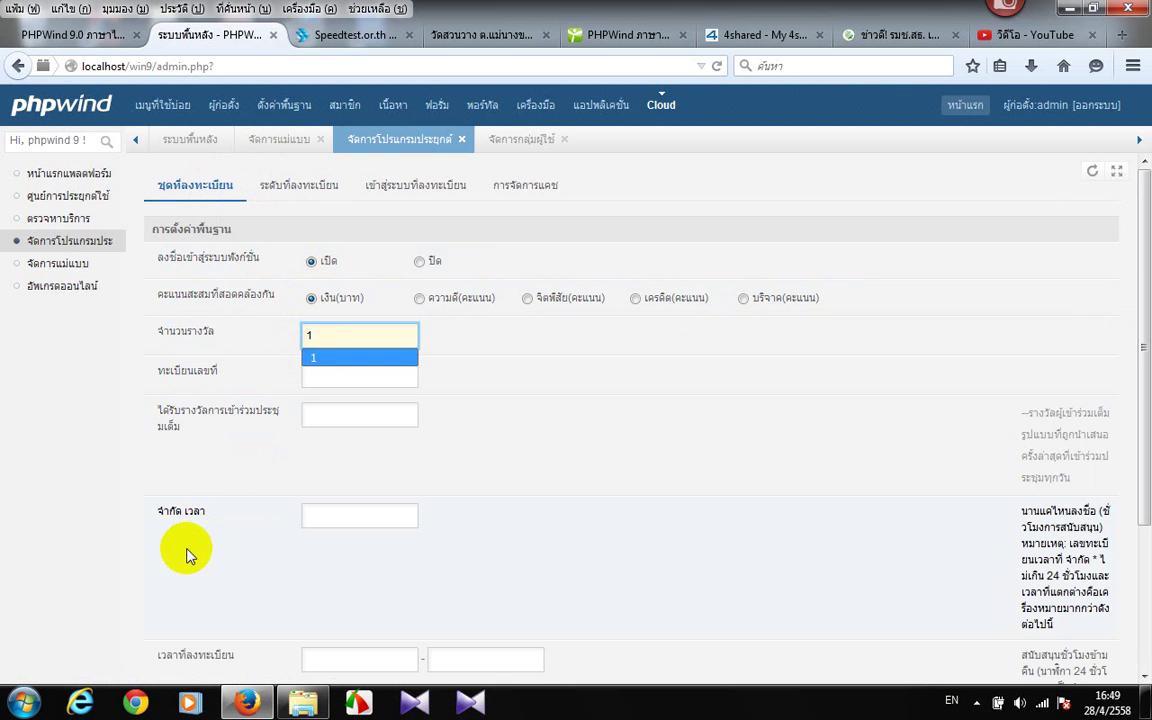
{"action": "scroll", "coordinate": [188, 550], "scroll_direction": "down", "scroll_amount": 3}
{"action": "left_click", "coordinate": [186, 595]}
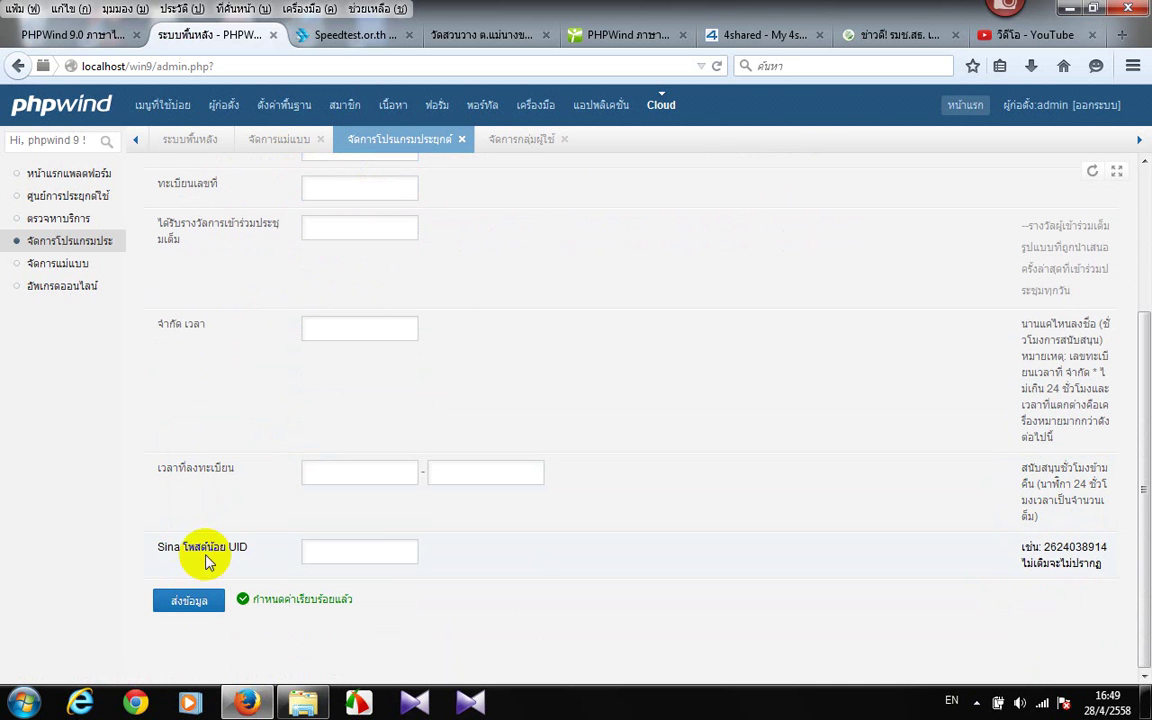
{"action": "left_click", "coordinate": [216, 140]}
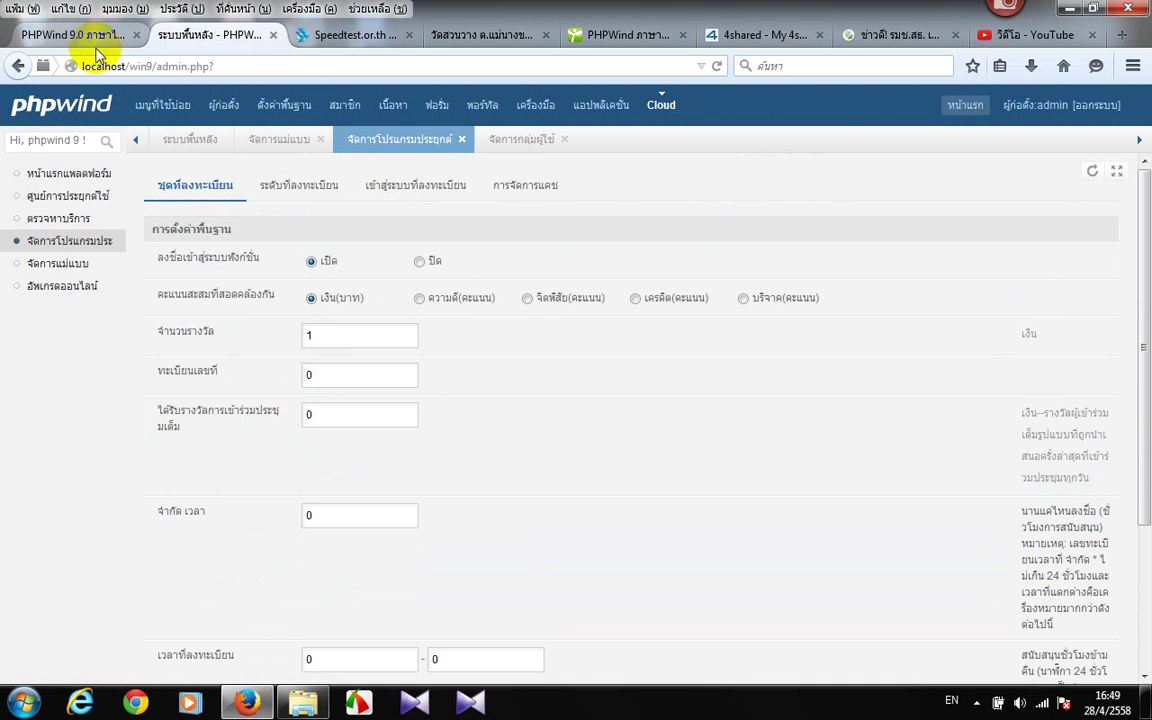
Switch to the site's front end, open the ฟังเพลง app from the application page, and start playback in the เพลงเย็น player
{"action": "left_click", "coordinate": [70, 38]}
{"action": "left_click", "coordinate": [512, 105]}
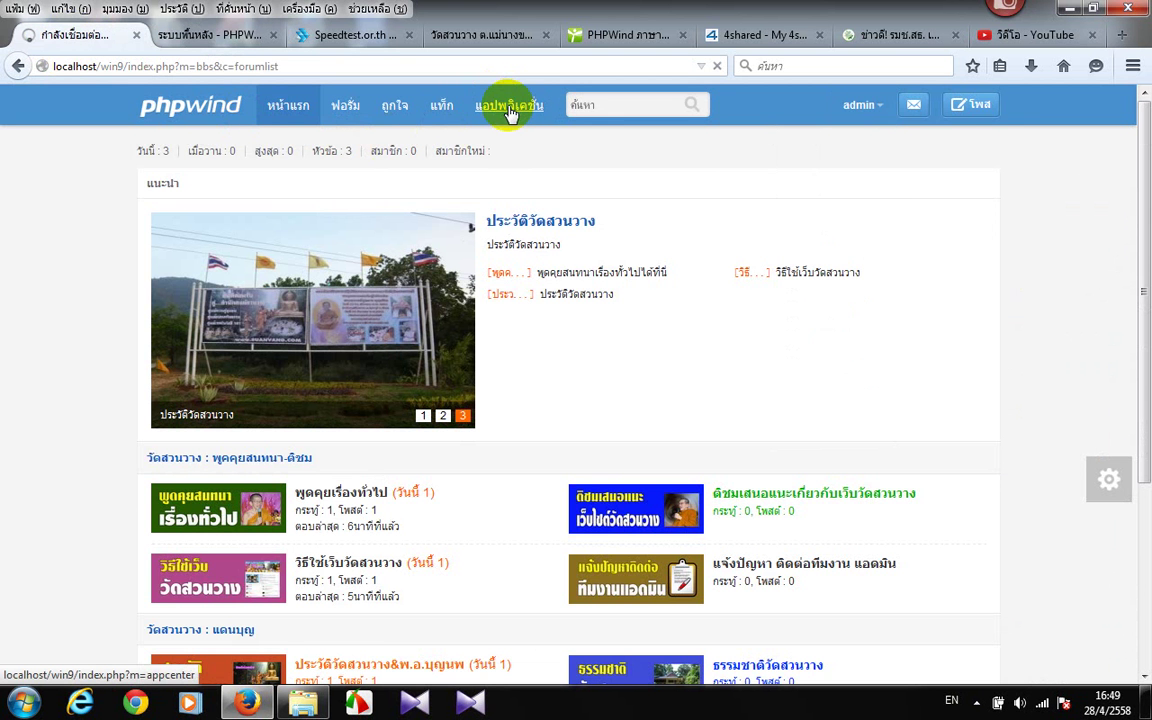
{"action": "scroll", "coordinate": [300, 290], "scroll_direction": "down", "scroll_amount": 4}
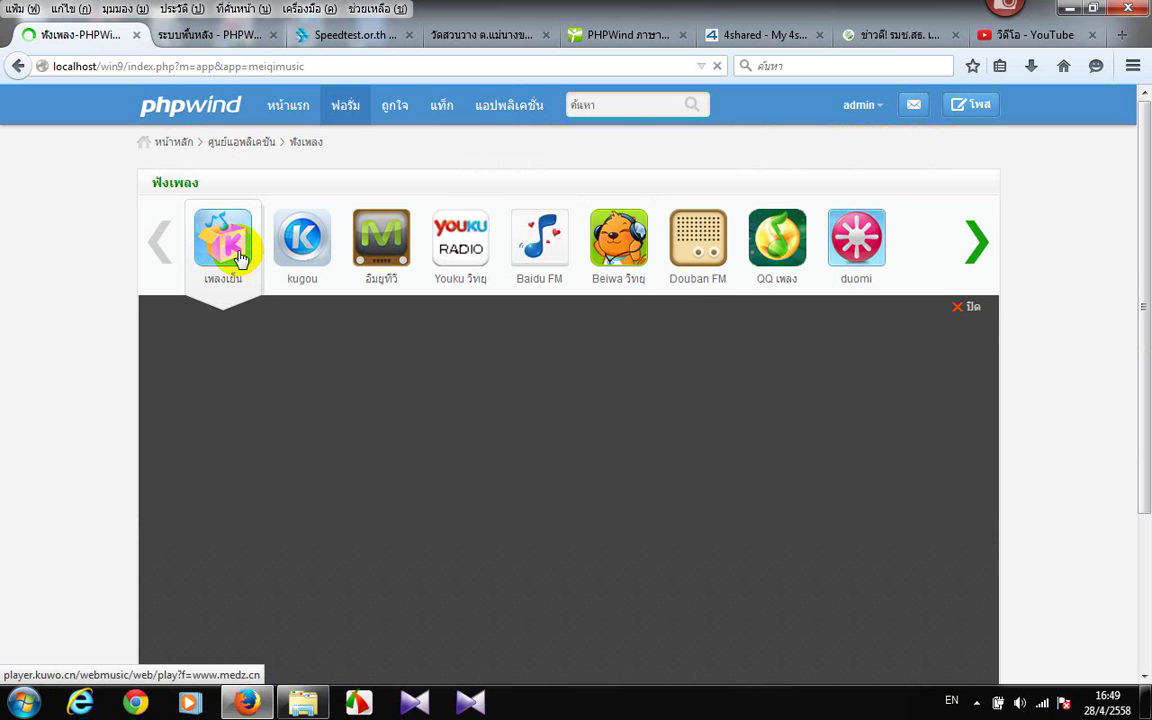
{"action": "left_click", "coordinate": [240, 258]}
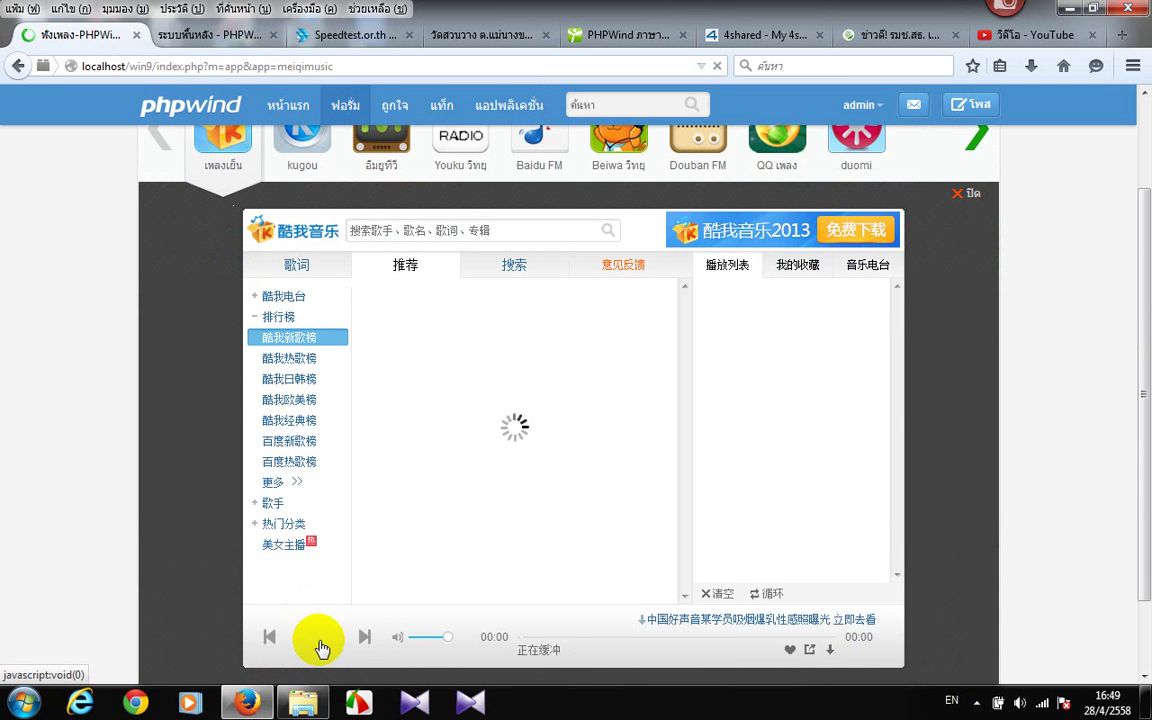
{"action": "left_click", "coordinate": [316, 640]}
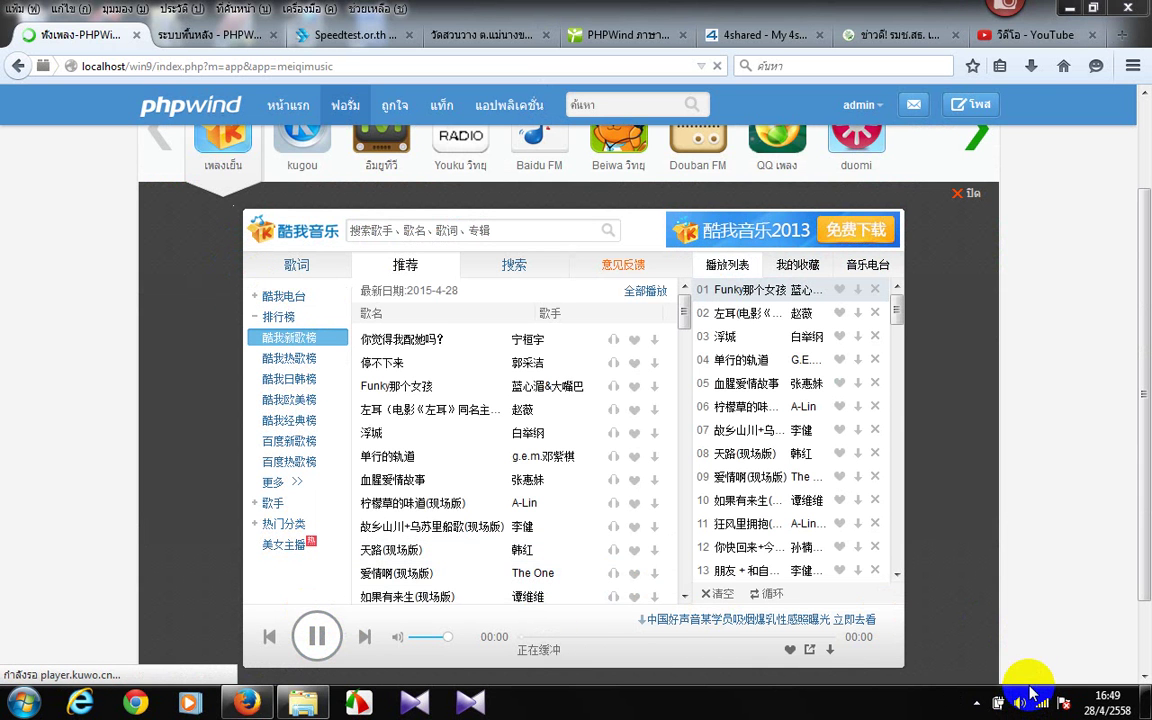
Raise the computer's sound volume
{"action": "left_click", "coordinate": [1031, 689]}
{"action": "left_click_drag", "start_coordinate": [1022, 525], "coordinate": [1023, 478]}
{"action": "left_click", "coordinate": [1122, 318]}
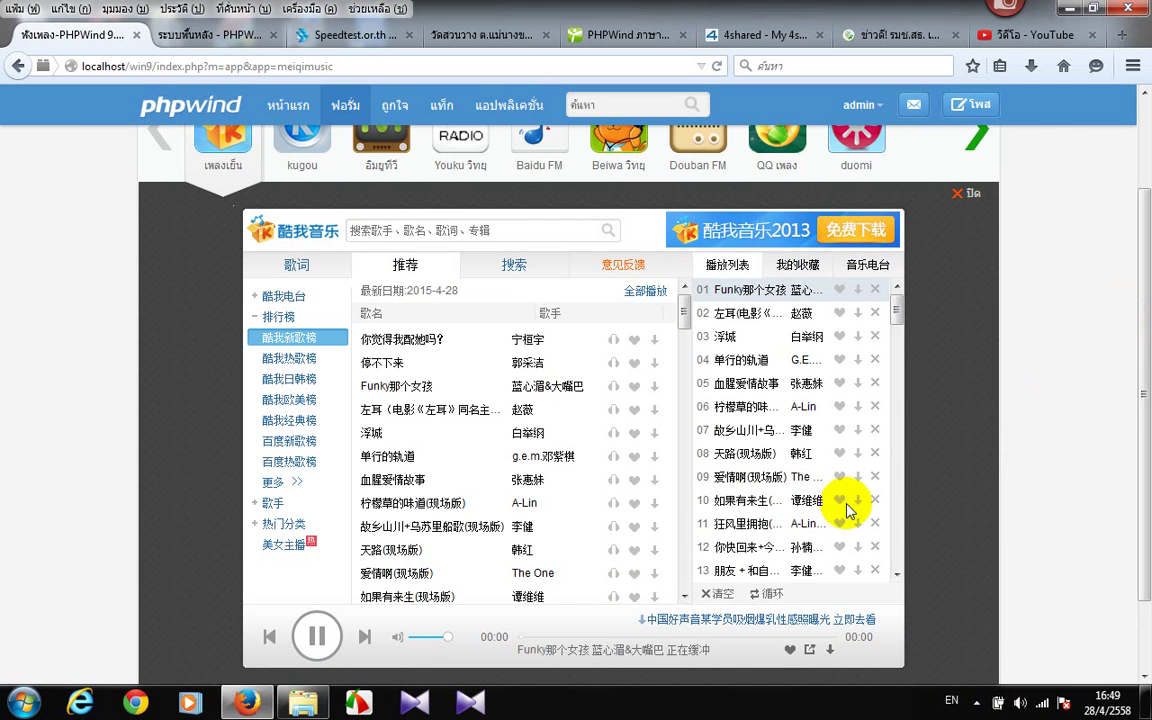
Play 狂风里拥抱(现场版) from the recommended songs and dismiss the download manager's dialogs without downloading anything
{"action": "scroll", "coordinate": [420, 542], "scroll_direction": "down", "scroll_amount": 1}
{"action": "scroll", "coordinate": [410, 540], "scroll_direction": "down", "scroll_amount": 1}
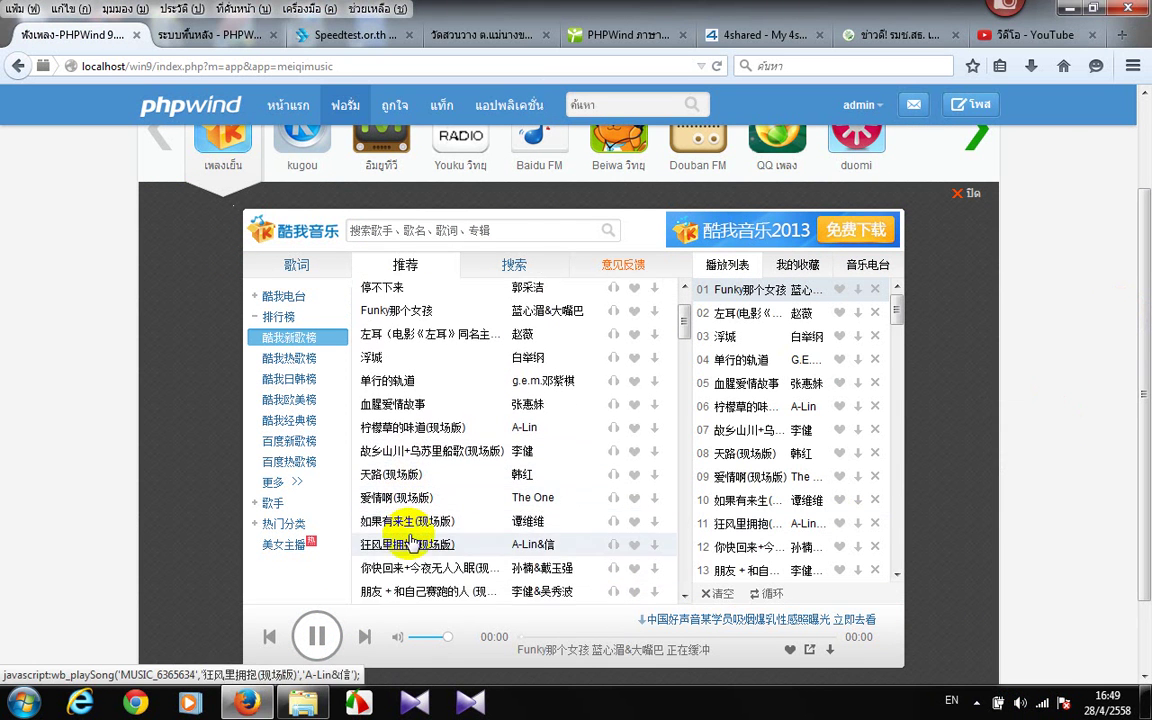
{"action": "left_click", "coordinate": [416, 538]}
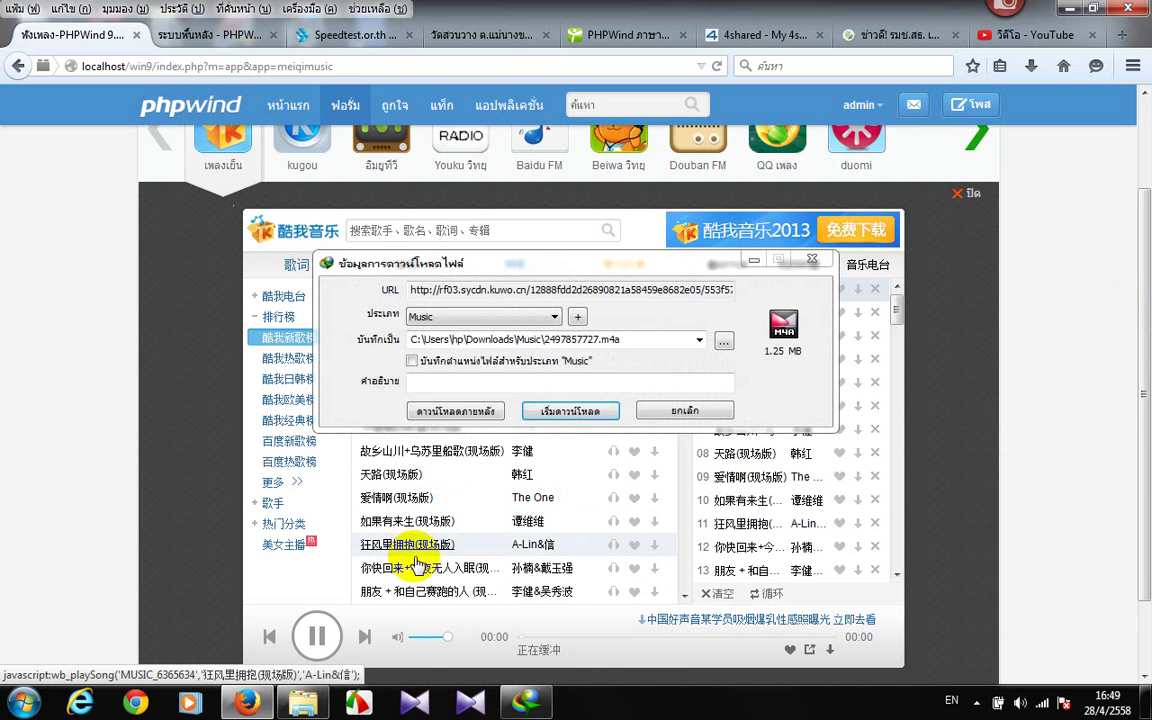
{"action": "left_click", "coordinate": [684, 412]}
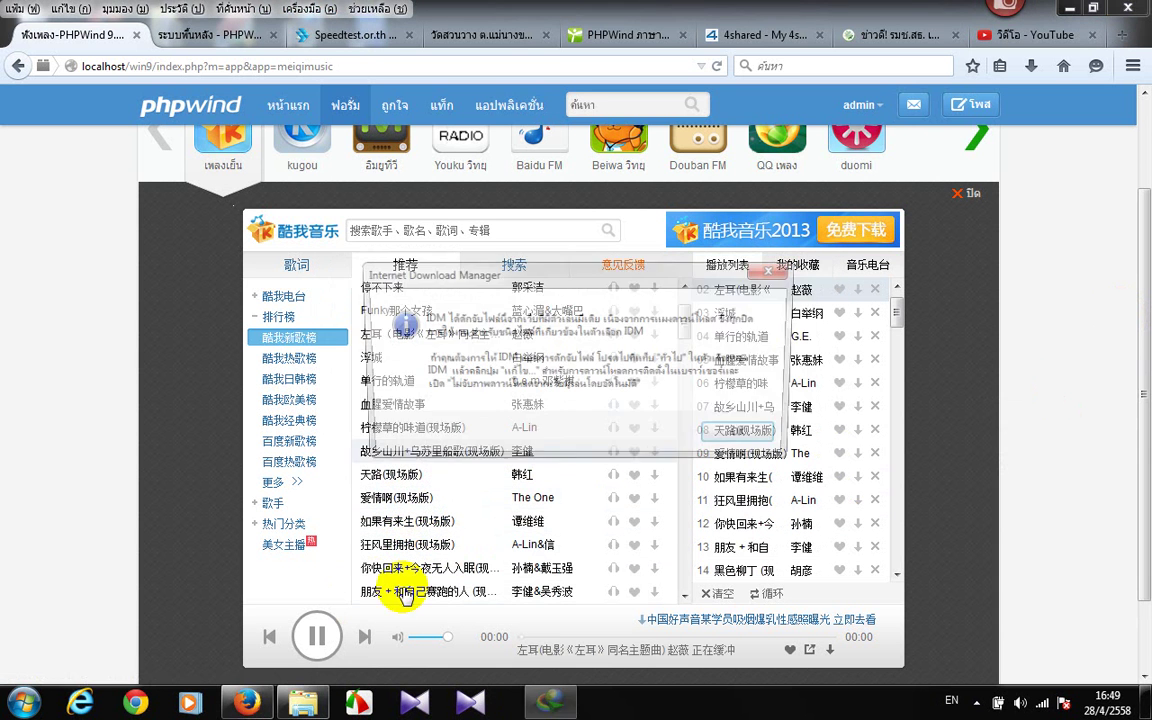
{"action": "left_click", "coordinate": [730, 437]}
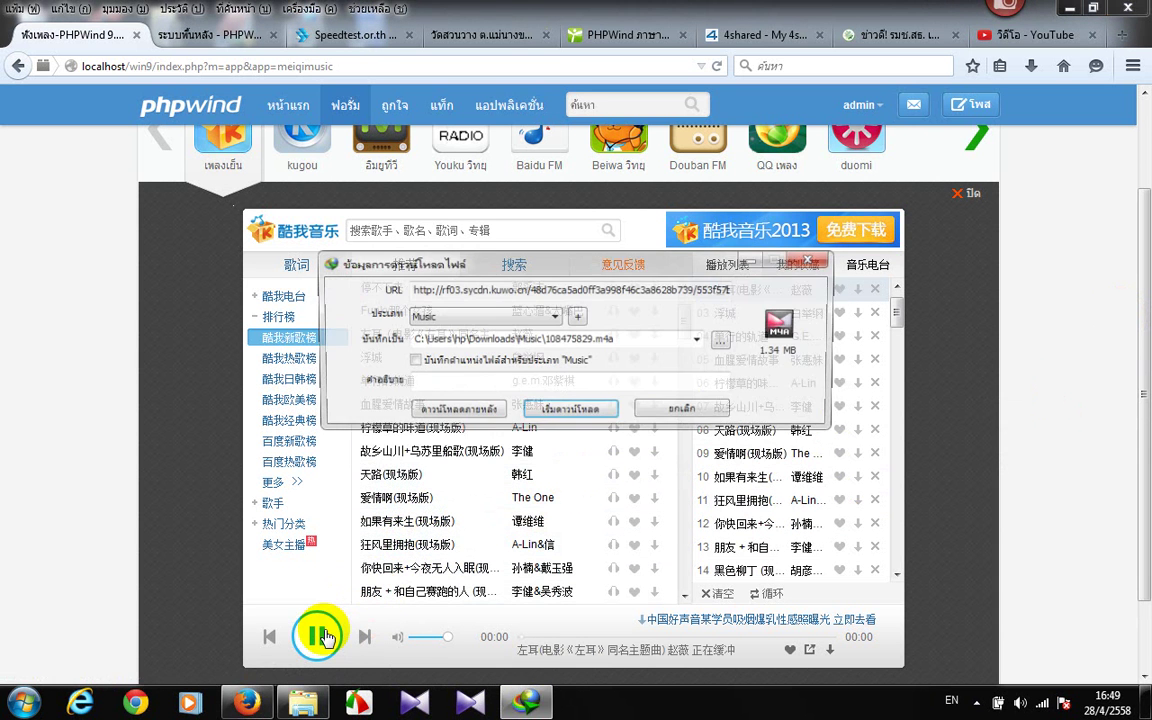
{"action": "left_click", "coordinate": [681, 411]}
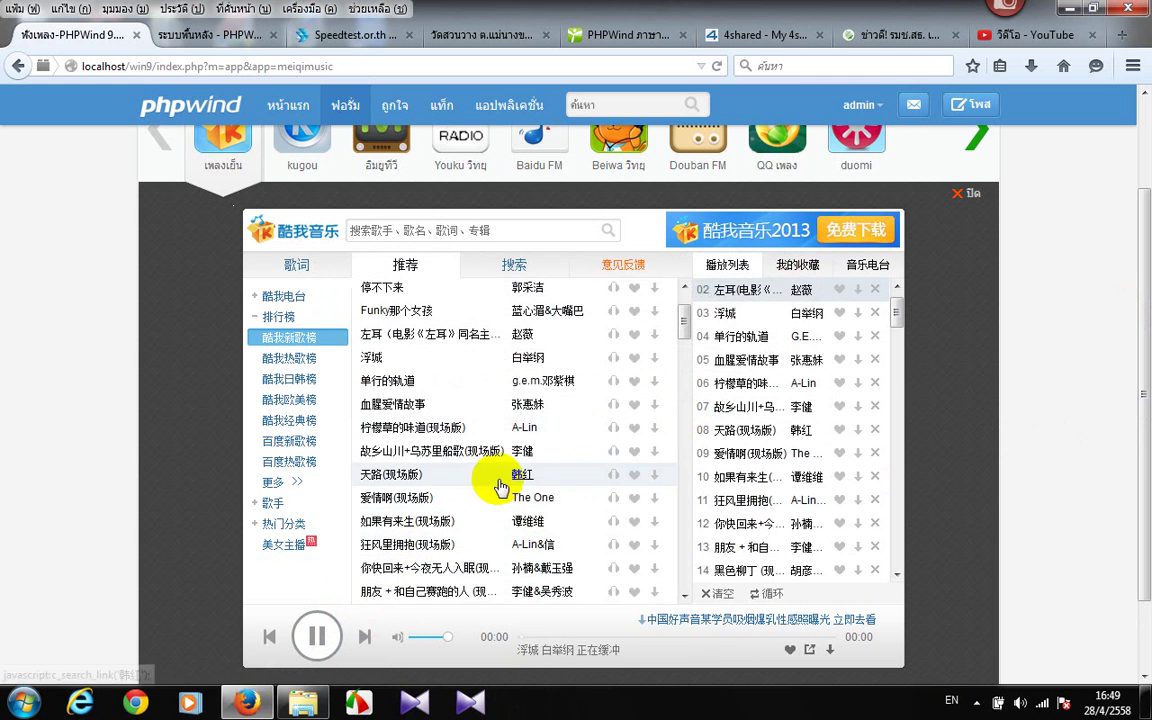
Play 故乡山川+乌苏里船歌(现场版) from the recommended songs and cancel the download dialogs
{"action": "left_click", "coordinate": [407, 455]}
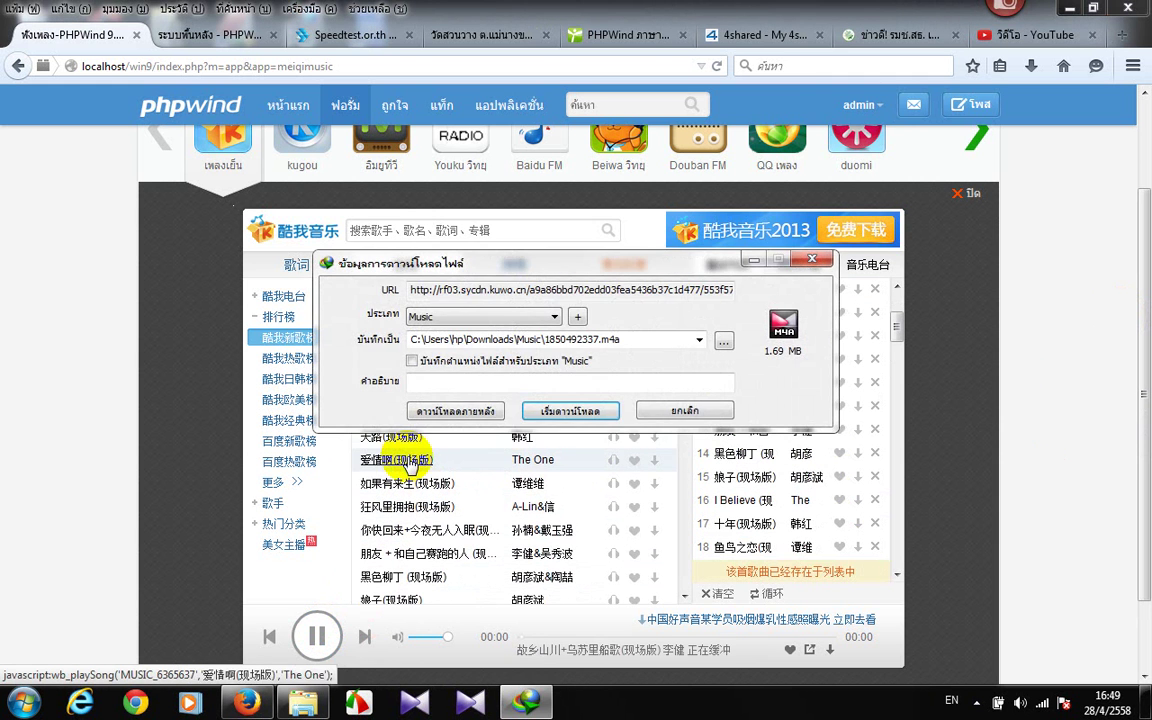
{"action": "left_click", "coordinate": [693, 411]}
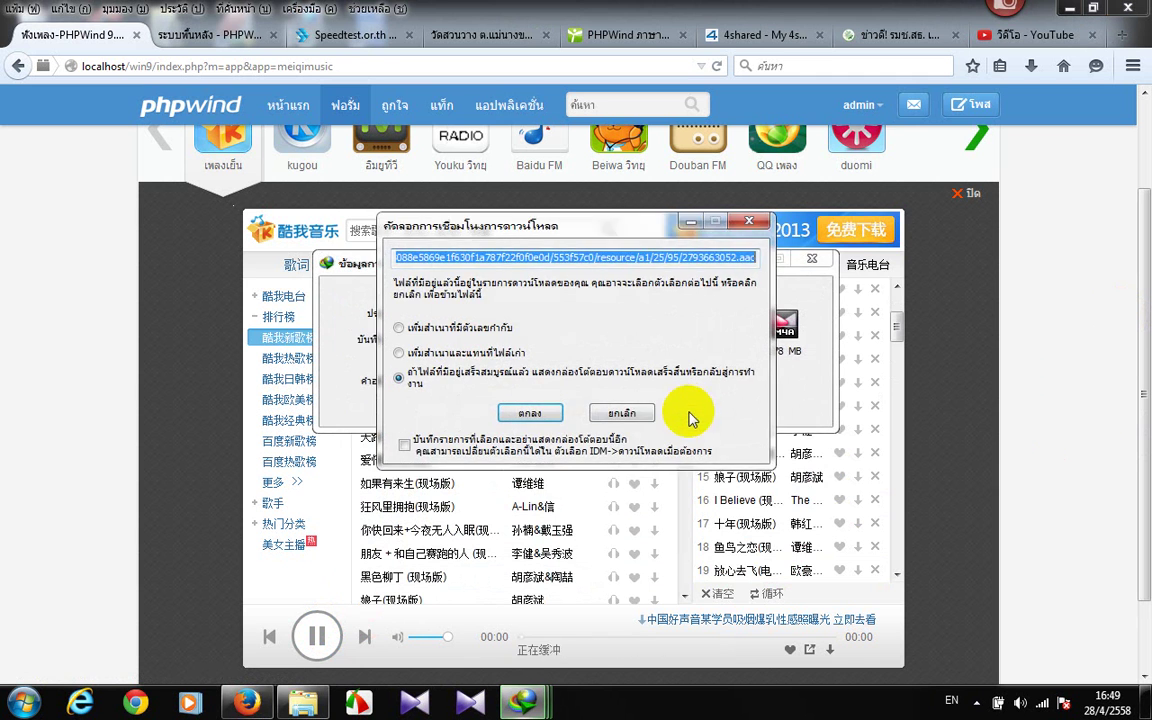
{"action": "left_click", "coordinate": [708, 411]}
{"action": "left_click", "coordinate": [683, 411]}
{"action": "left_click", "coordinate": [683, 411]}
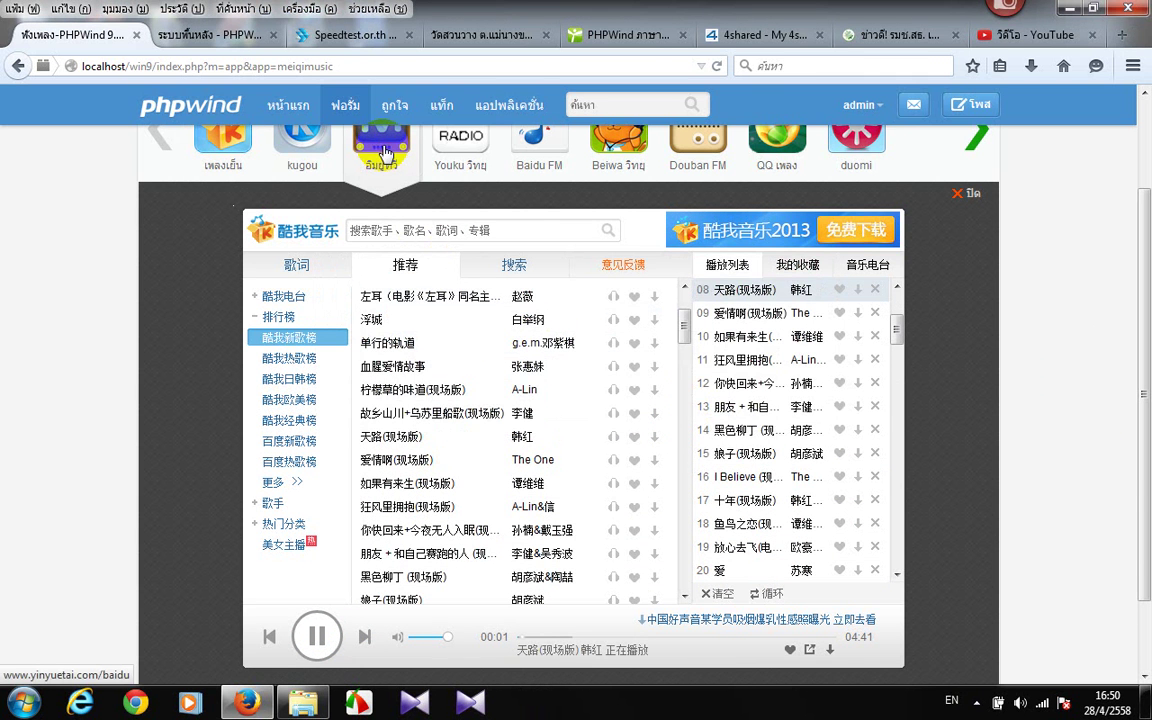
Return to the application page, open the Lost and Found app, and view its ค้นหาสิ่งของ section
{"action": "scroll", "coordinate": [442, 320], "scroll_direction": "up", "scroll_amount": 2}
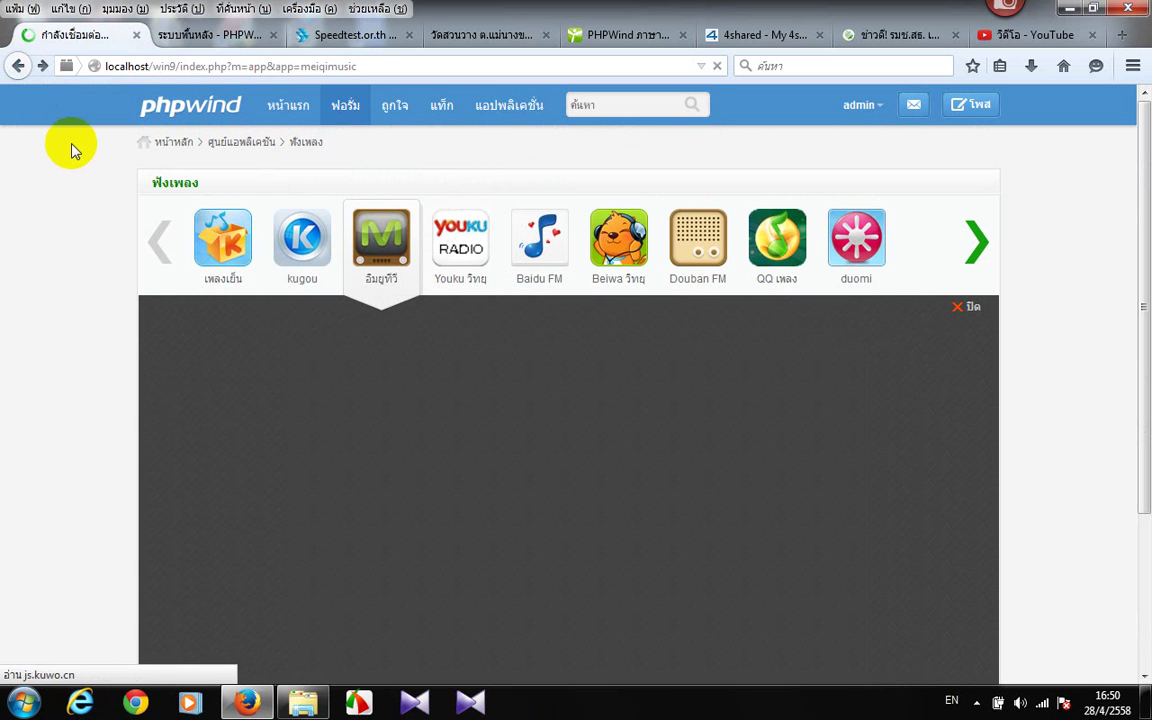
{"action": "left_click", "coordinate": [490, 112]}
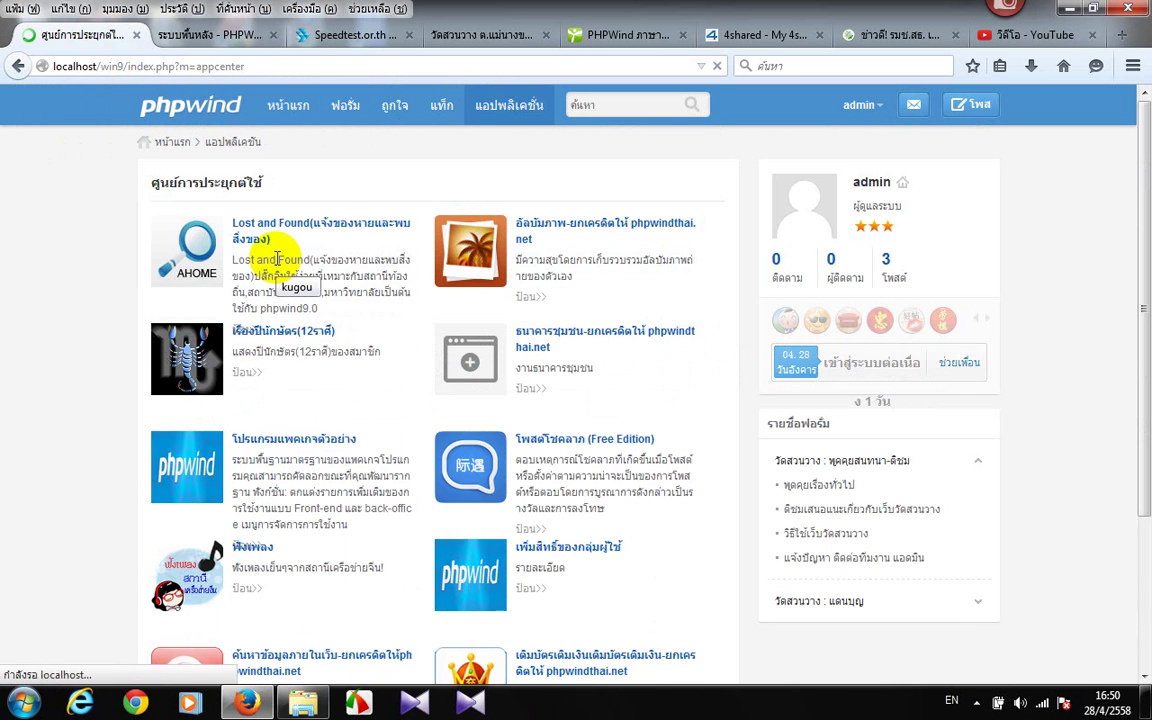
{"action": "scroll", "coordinate": [273, 257], "scroll_direction": "down", "scroll_amount": 2}
{"action": "scroll", "coordinate": [273, 244], "scroll_direction": "up", "scroll_amount": 2}
{"action": "left_click", "coordinate": [291, 232]}
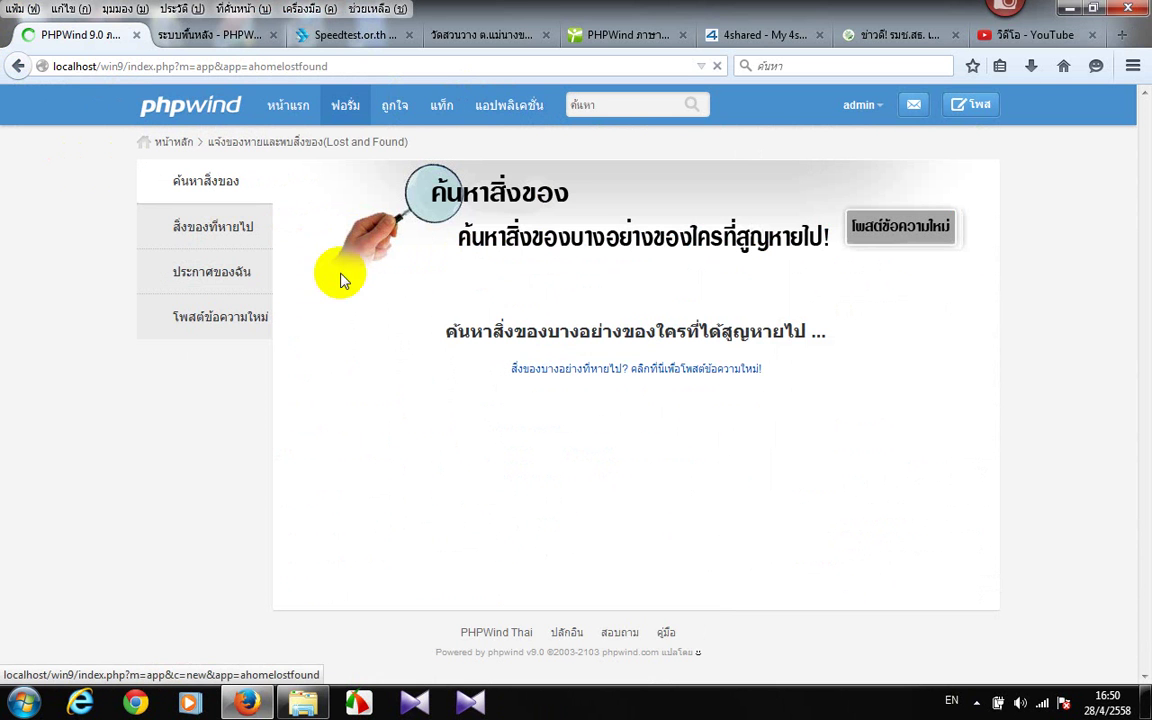
{"action": "left_click", "coordinate": [190, 181]}
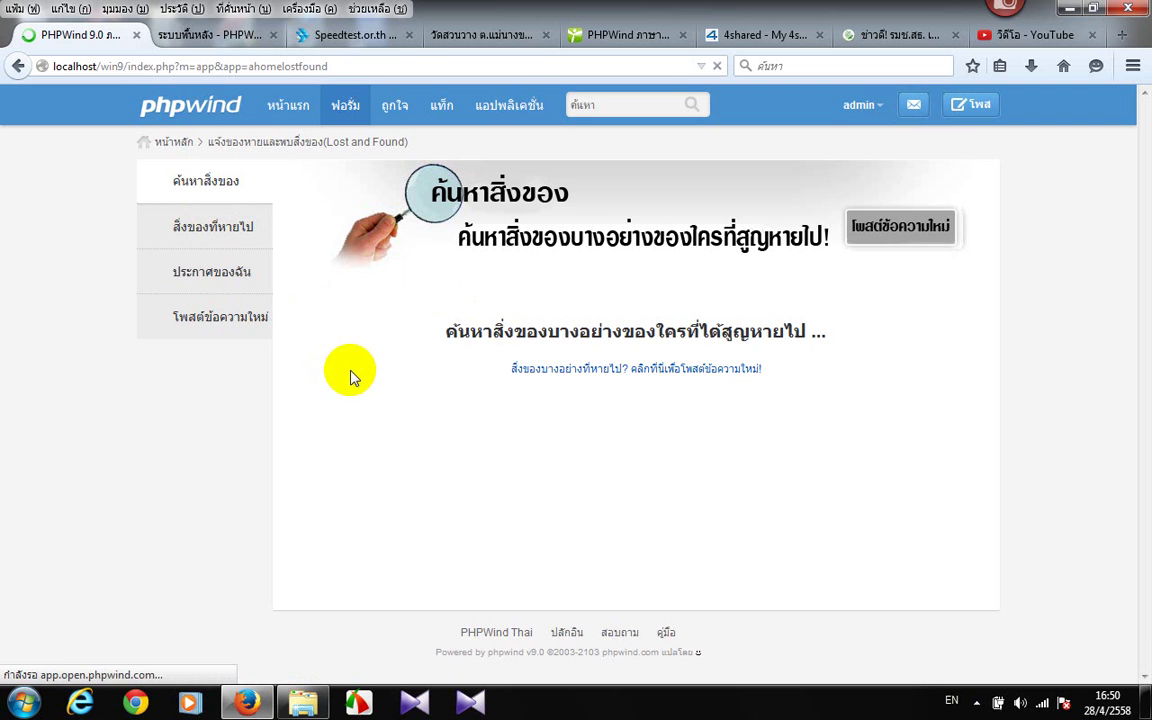
Switch to the admin panel, open template management, and set the BIM新年风格 website theme as the default
{"action": "left_click", "coordinate": [215, 33]}
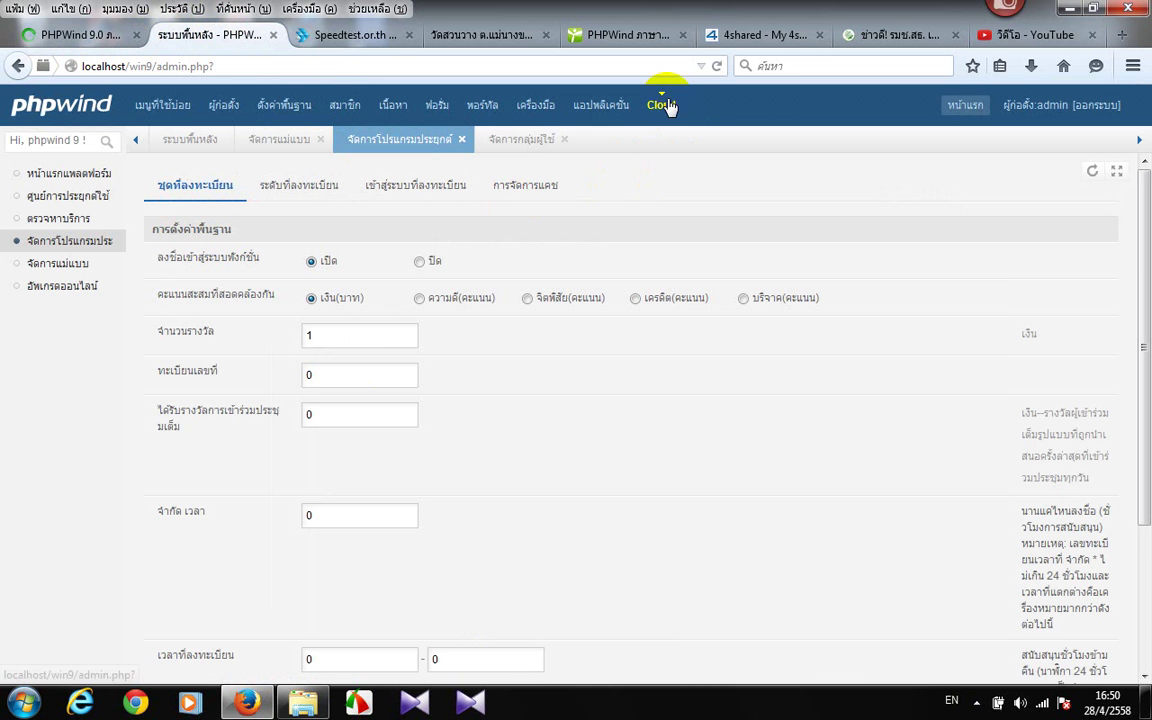
{"action": "left_click", "coordinate": [48, 265]}
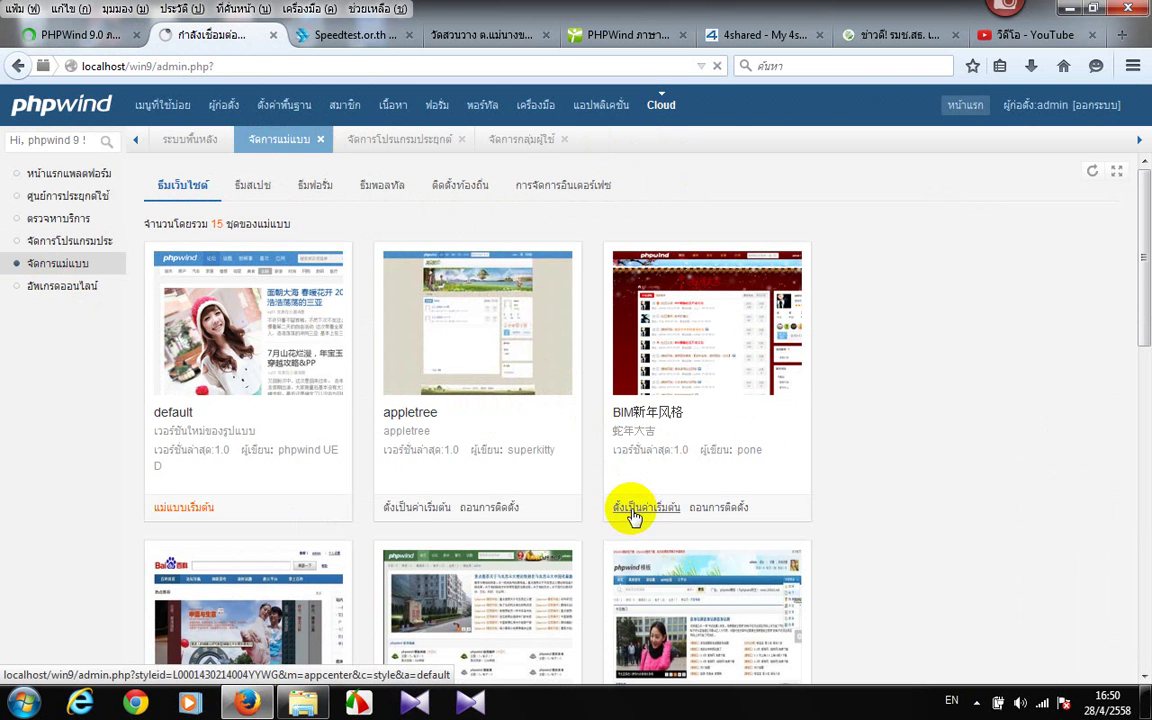
{"action": "left_click", "coordinate": [632, 508]}
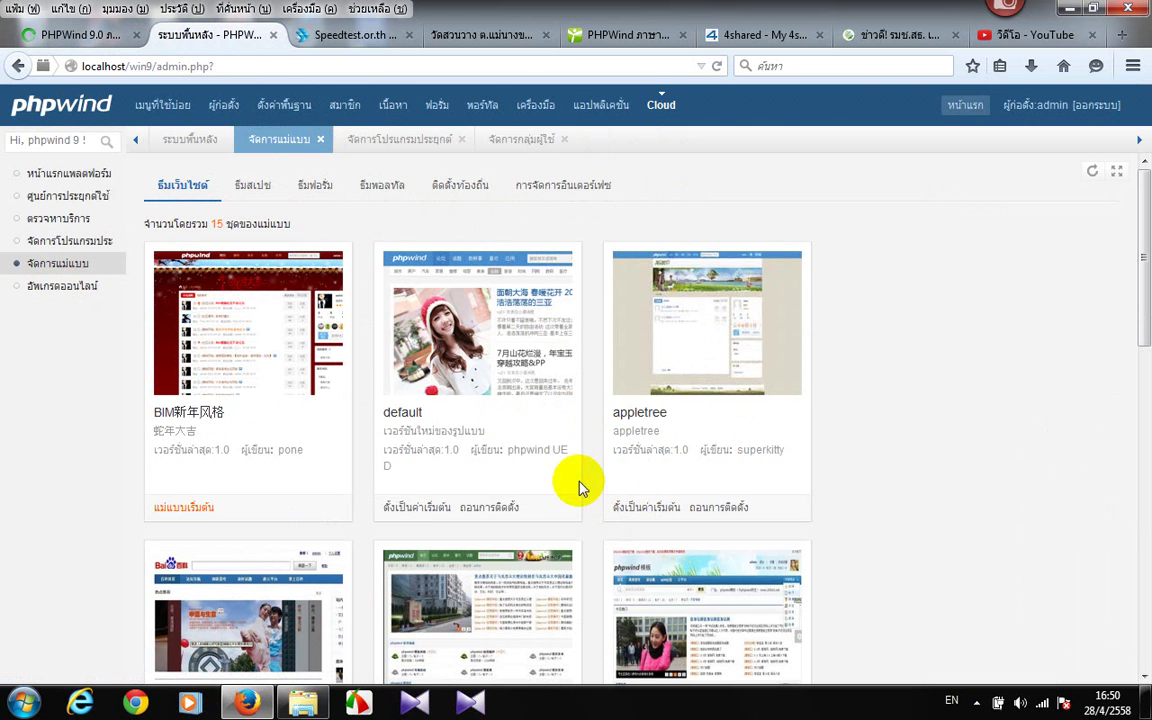
Open the admin panel in a new browser tab and switch to it
{"action": "right_click", "coordinate": [527, 108]}
{"action": "left_click", "coordinate": [572, 117]}
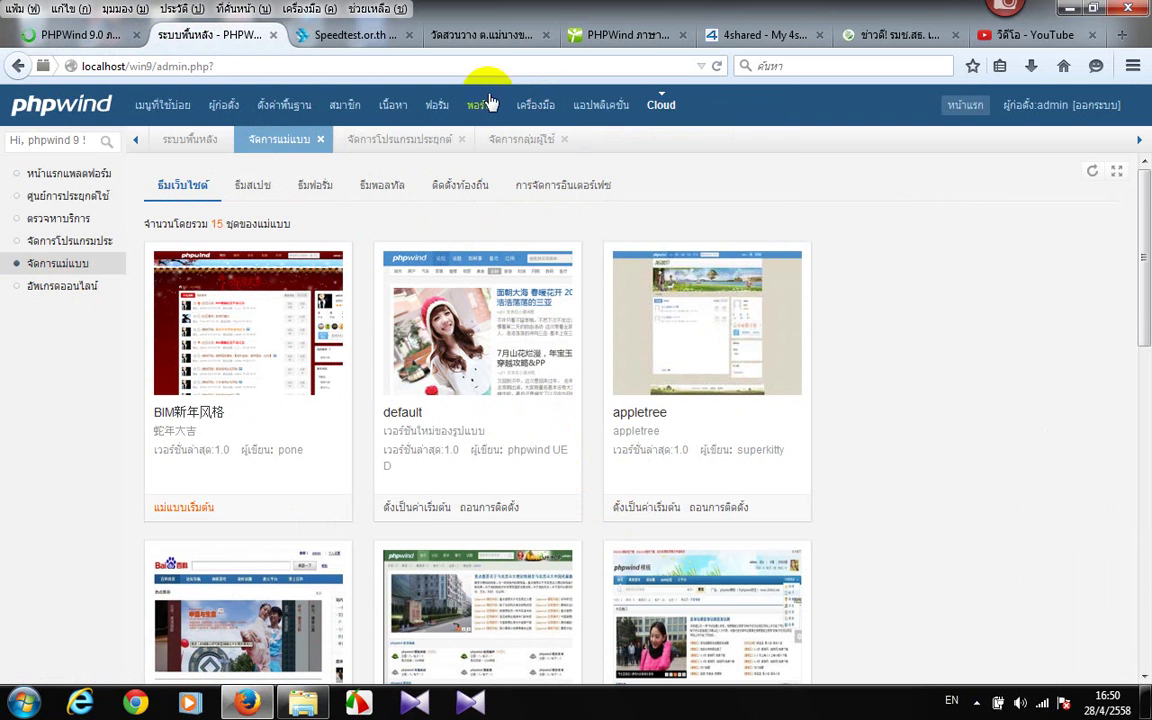
{"action": "left_click", "coordinate": [322, 40]}
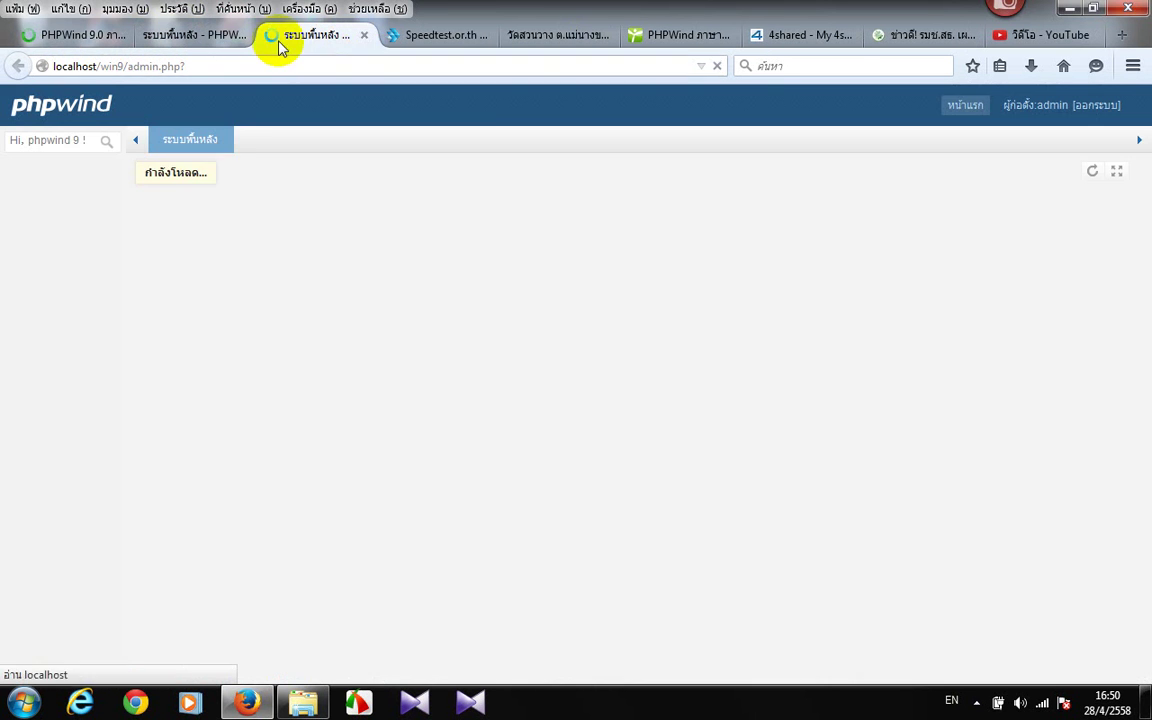